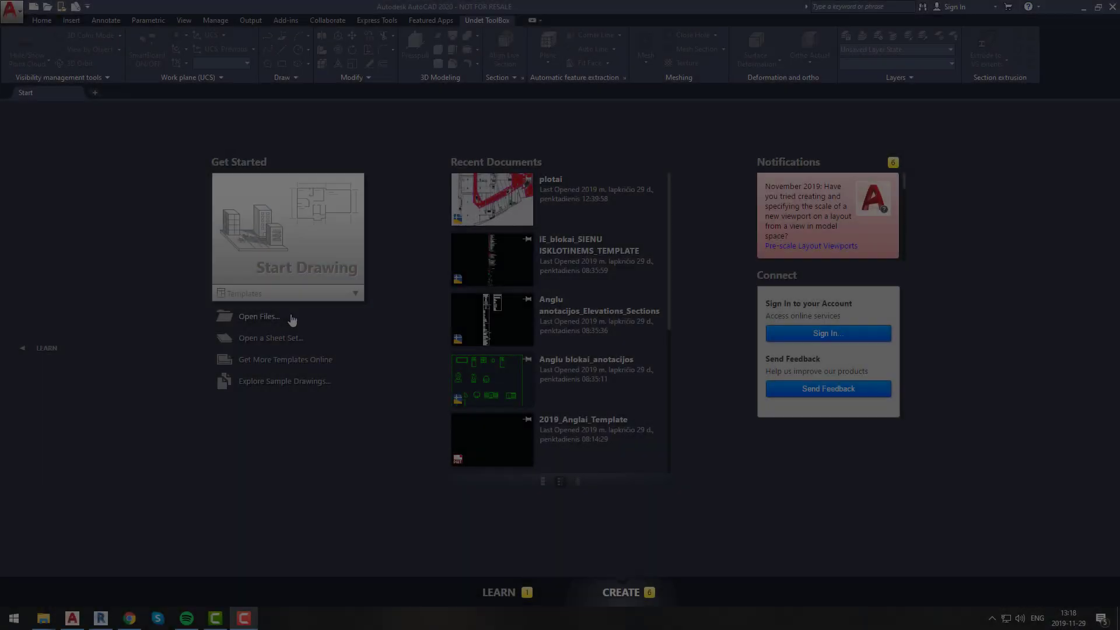
- Start a new drawing from a template and dismiss the proxy and missing-standards messages
{"action": "left_click", "coordinate": [298, 294]}
{"action": "left_click", "coordinate": [301, 310]}
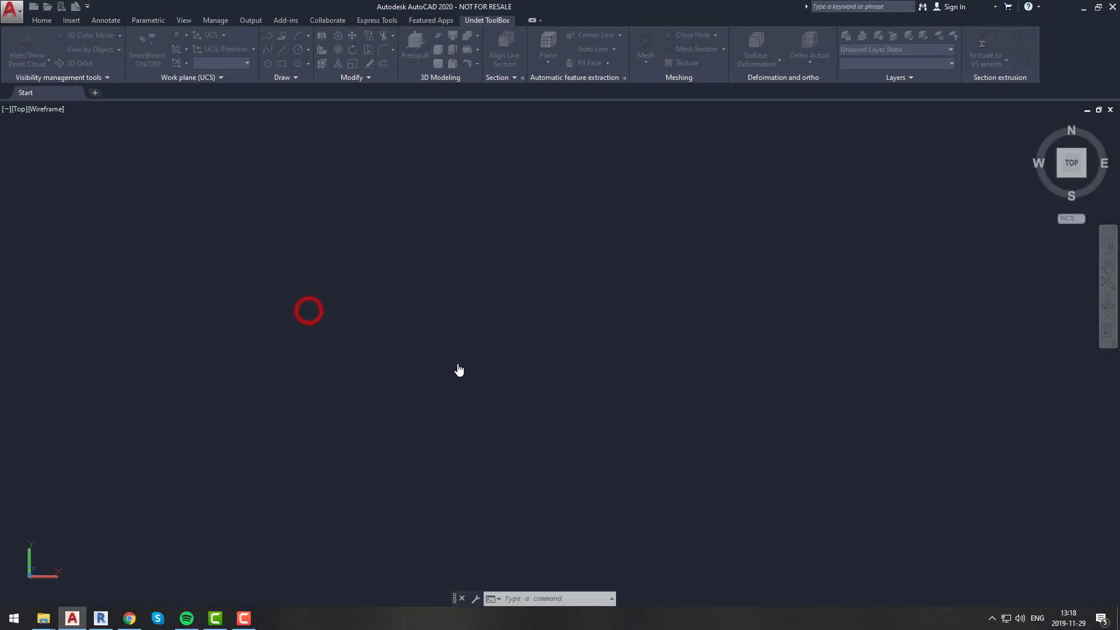
{"action": "left_click", "coordinate": [569, 387]}
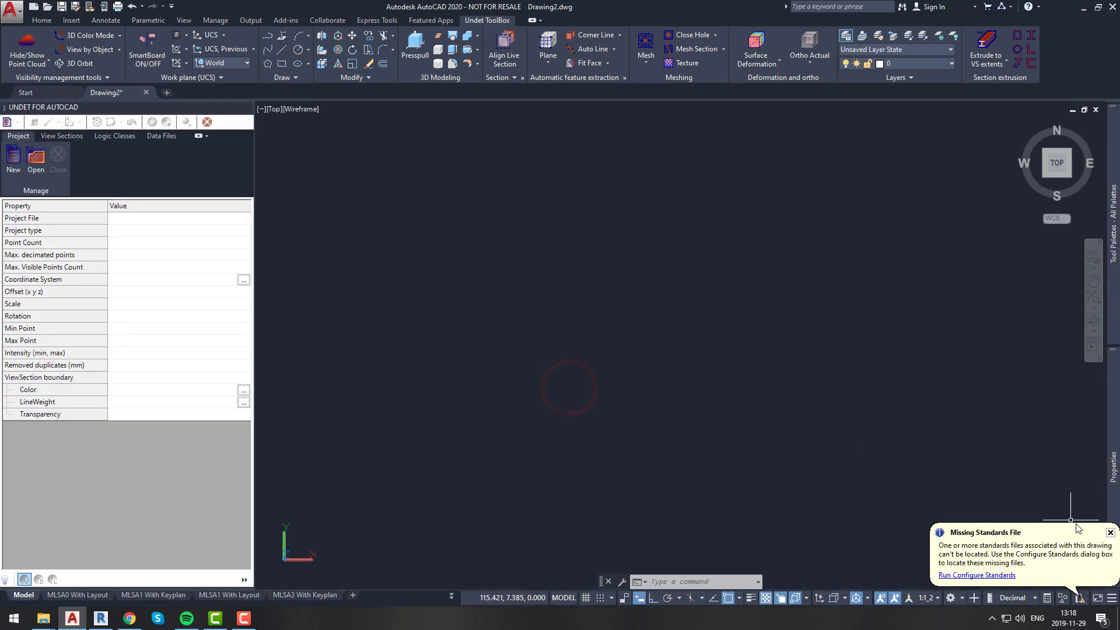
{"action": "left_click", "coordinate": [1110, 539]}
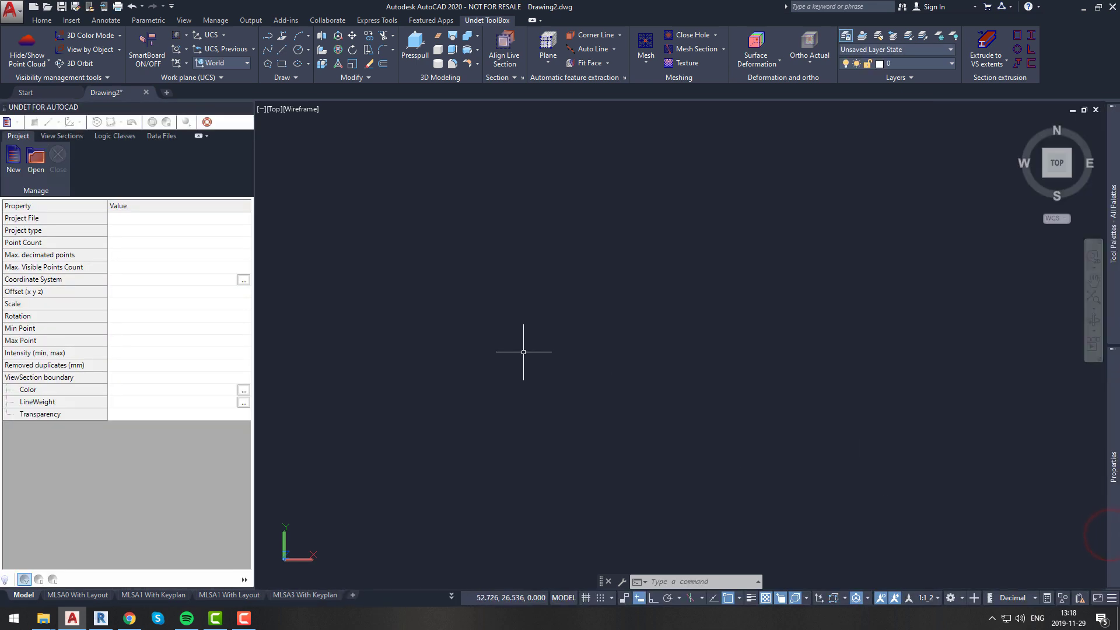
{"action": "left_click", "coordinate": [527, 353]}
{"action": "key", "text": "Escape"}
- Open the Demo_project.ipcp point-cloud project in Undet and centre the building in view
{"action": "left_click", "coordinate": [33, 165]}
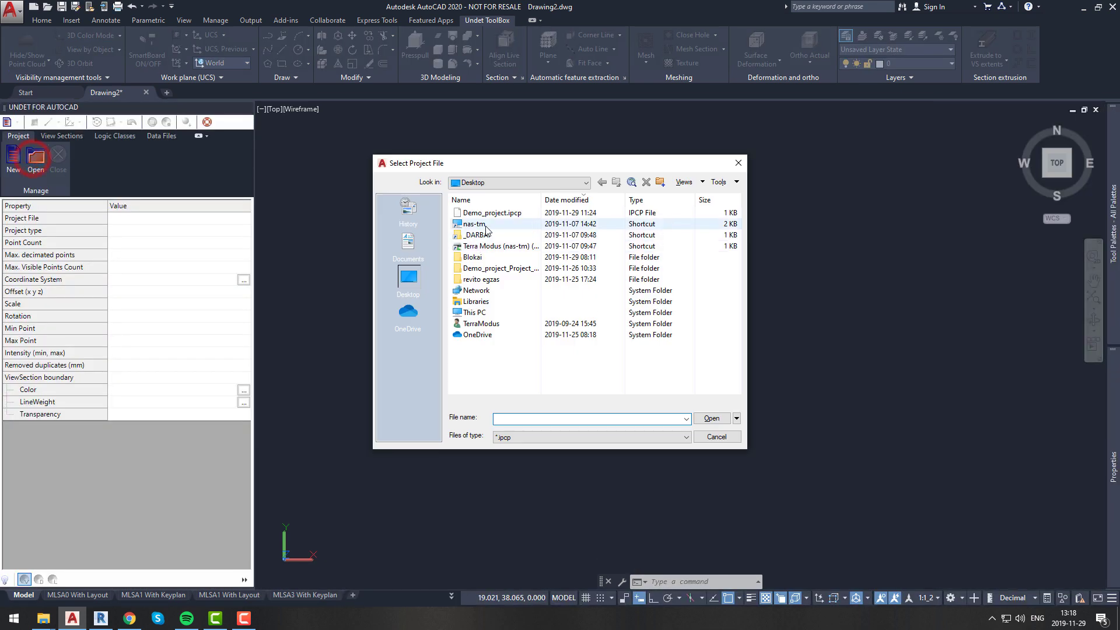
{"action": "left_click", "coordinate": [495, 216]}
{"action": "left_click", "coordinate": [716, 420]}
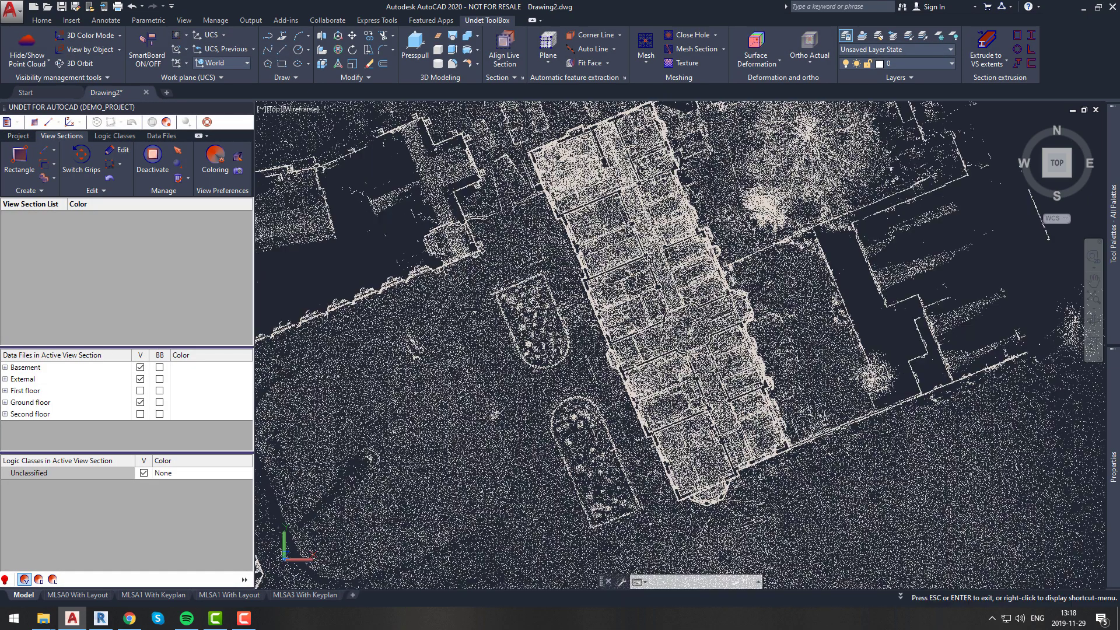
{"action": "middle_click_drag", "start_coordinate": [474, 287], "coordinate": [387, 322]}
{"action": "left_click", "coordinate": [100, 81]}
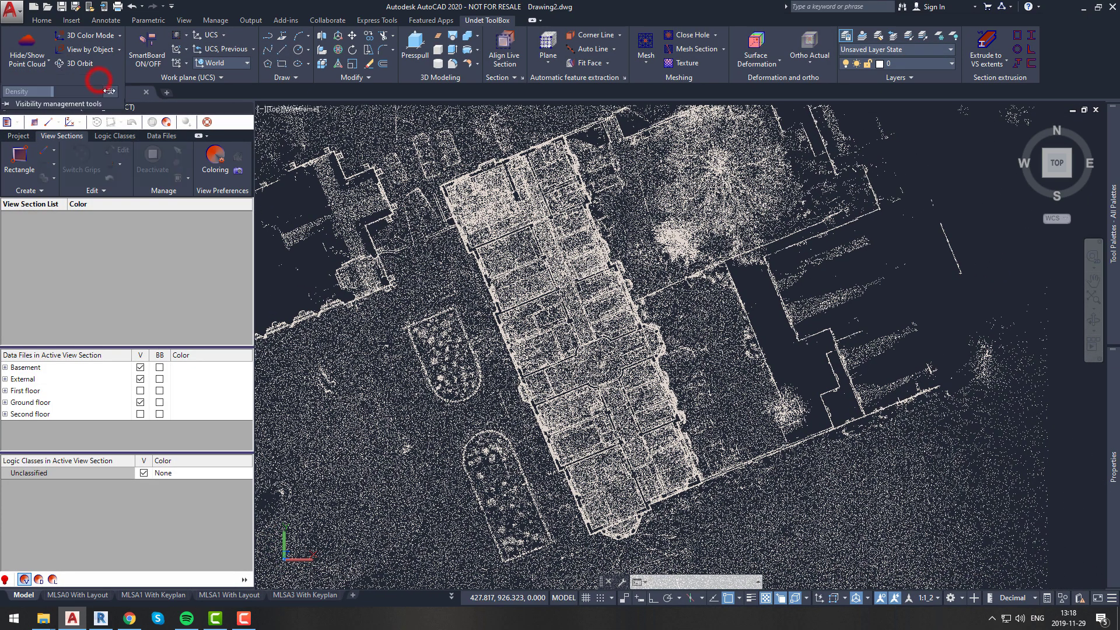
{"action": "left_click", "coordinate": [418, 279]}
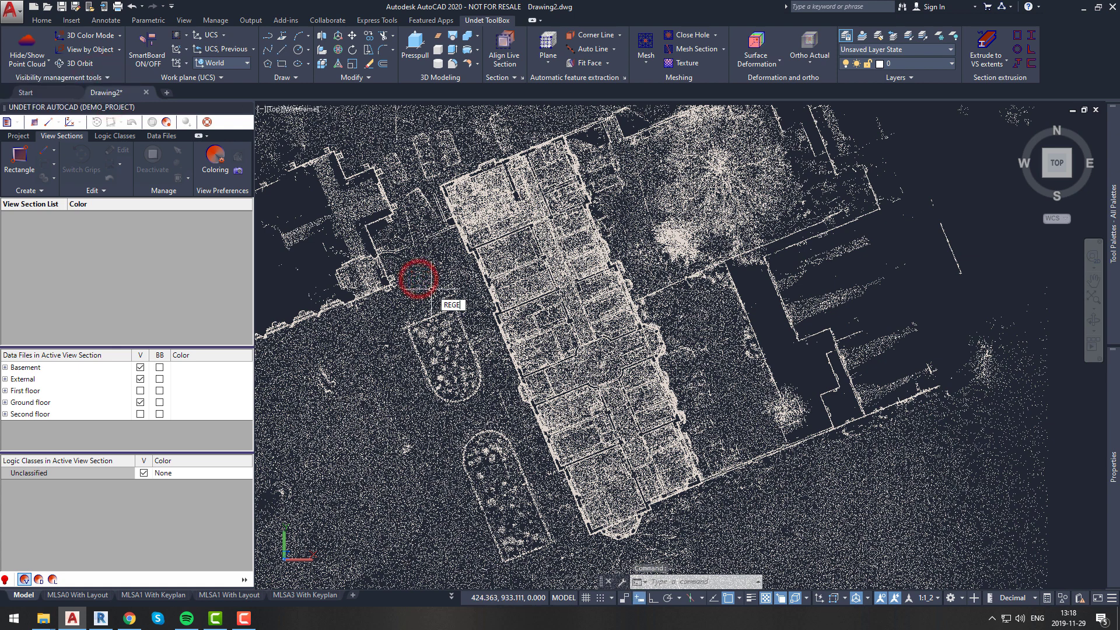
{"action": "key", "text": "Escape"}
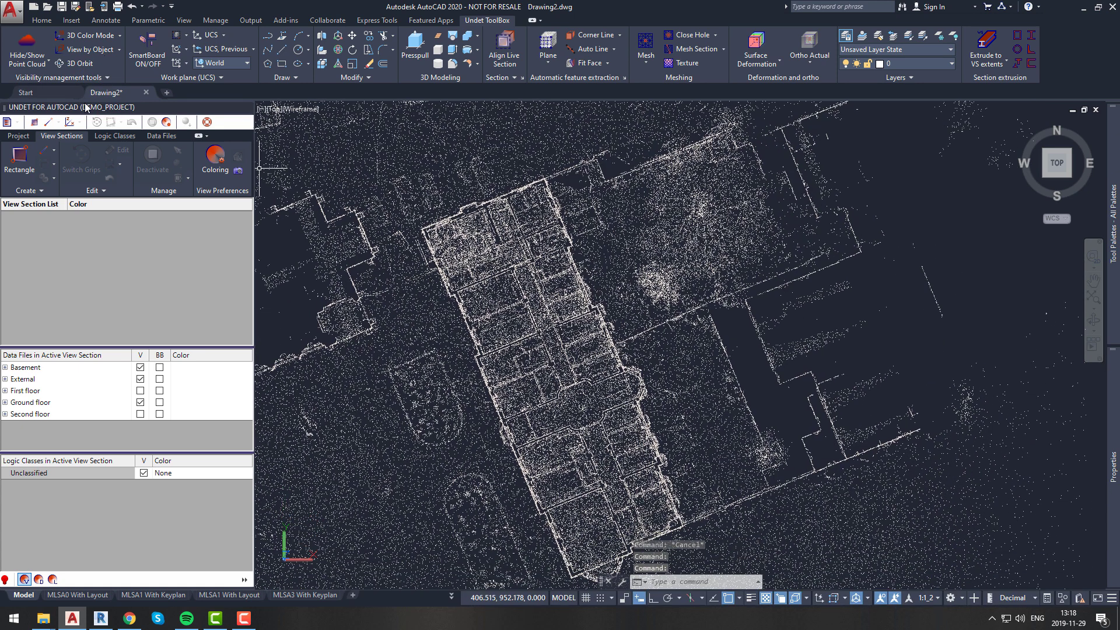
- Draw a rotated rectangular view section around the building, aligned with its long wall
{"action": "left_click", "coordinate": [31, 168]}
{"action": "left_click", "coordinate": [403, 210]}
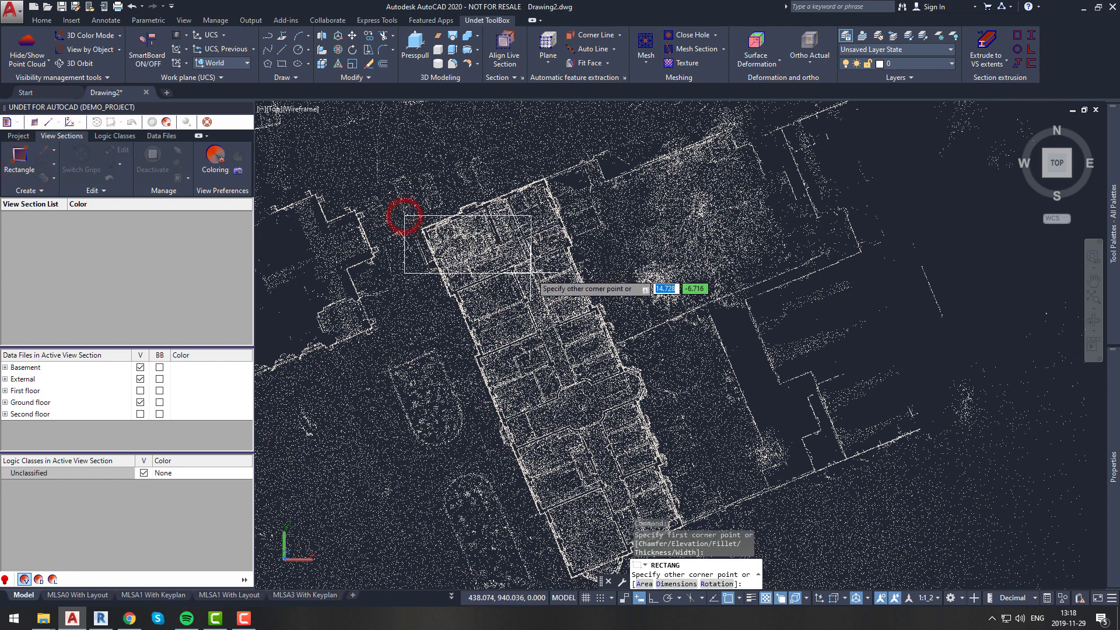
{"action": "type", "text": "R"}
{"action": "key", "text": "Return"}
{"action": "left_click", "coordinate": [570, 149]}
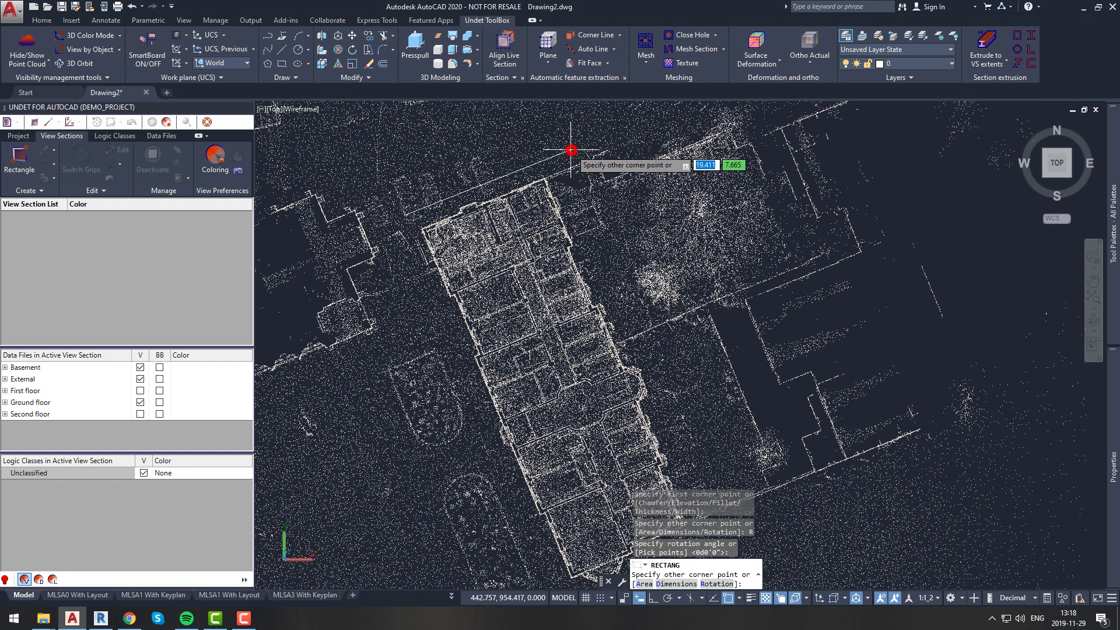
{"action": "scroll", "coordinate": [605, 345], "scroll_direction": "up", "scroll_amount": 2}
{"action": "left_click", "coordinate": [622, 350]}
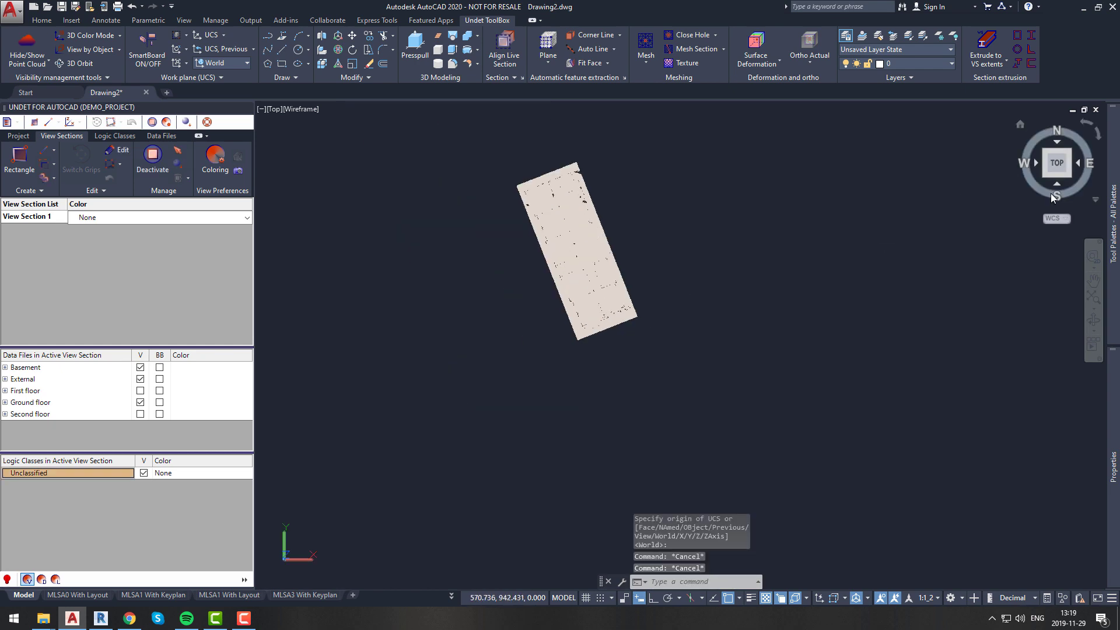
- In Front view, pull the section's top and bottom limits into a thin slice, then return to Top
{"action": "left_click", "coordinate": [1054, 187]}
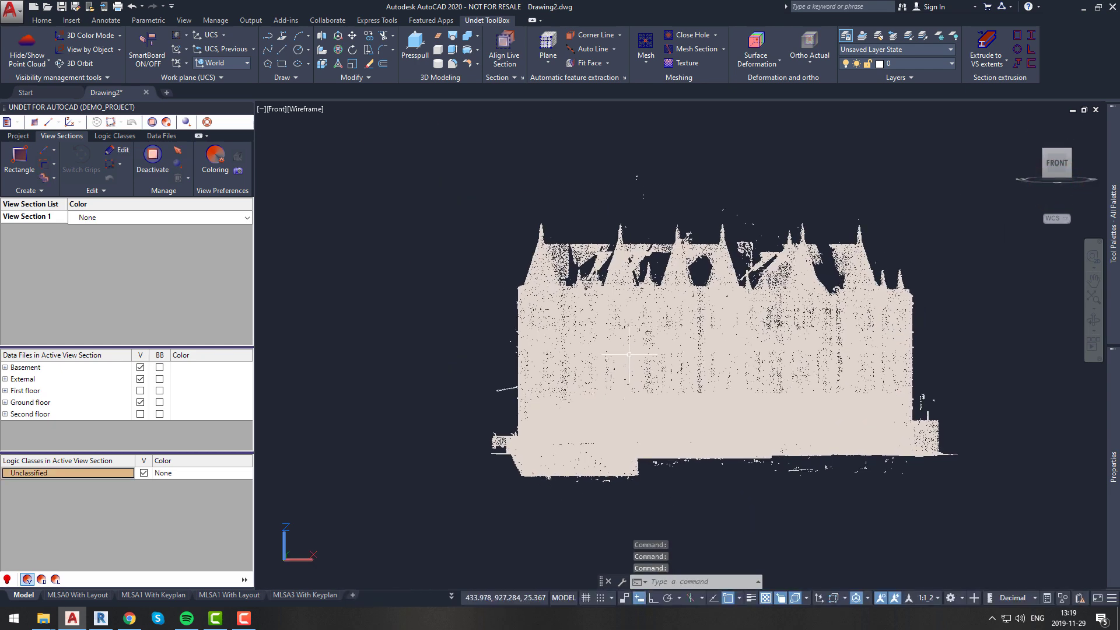
{"action": "left_click", "coordinate": [658, 386]}
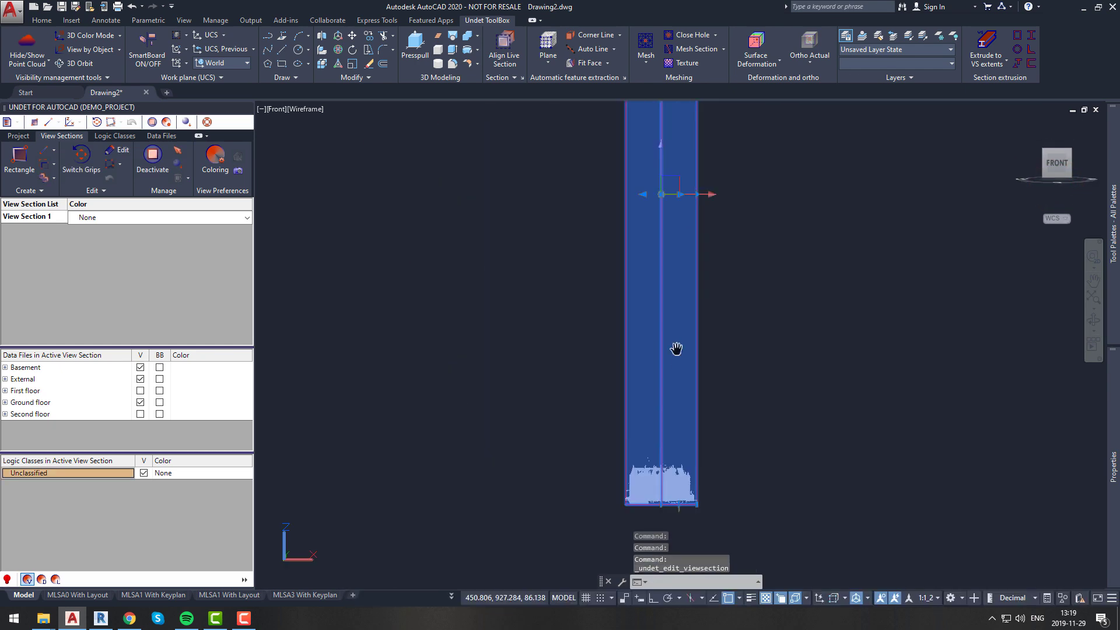
{"action": "left_click", "coordinate": [685, 160]}
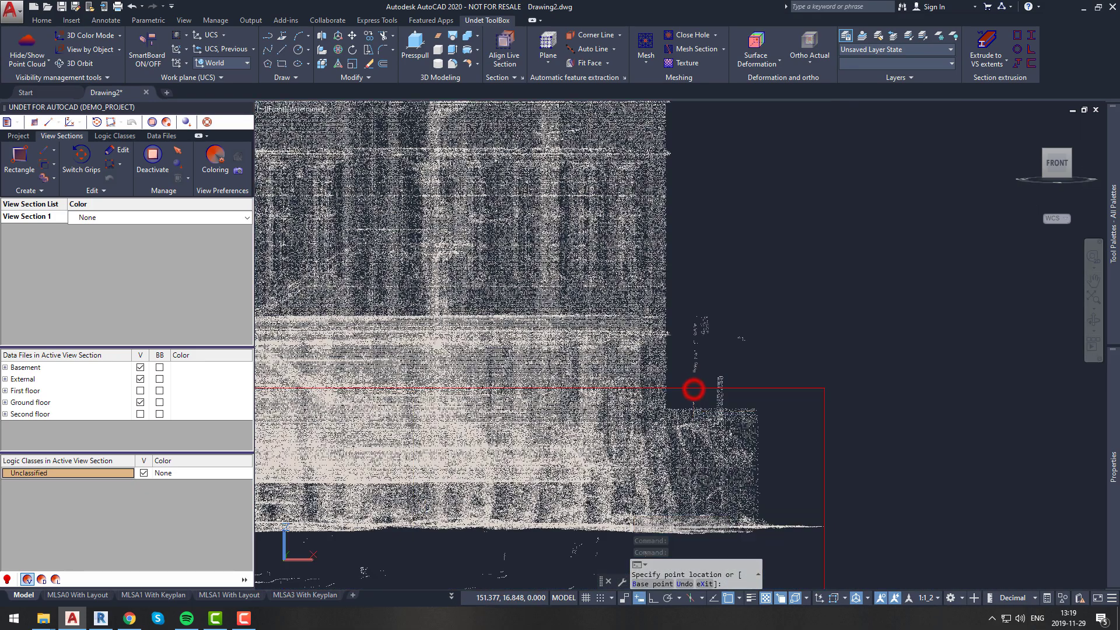
{"action": "left_click", "coordinate": [691, 390]}
{"action": "scroll", "coordinate": [612, 437], "scroll_direction": "up", "scroll_amount": 5}
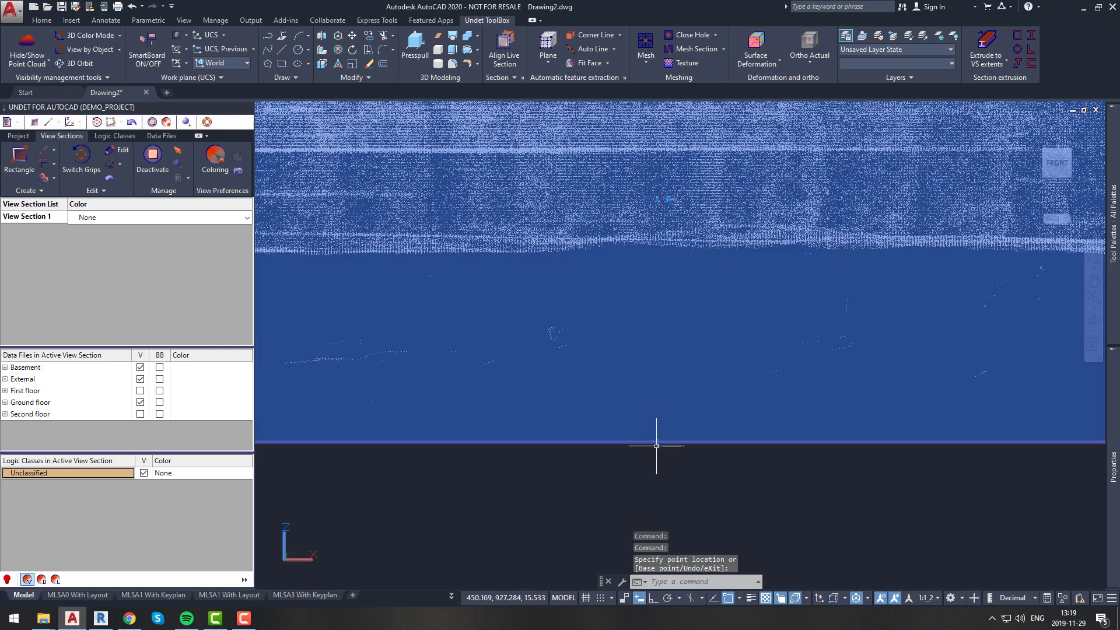
{"action": "left_click", "coordinate": [659, 440]}
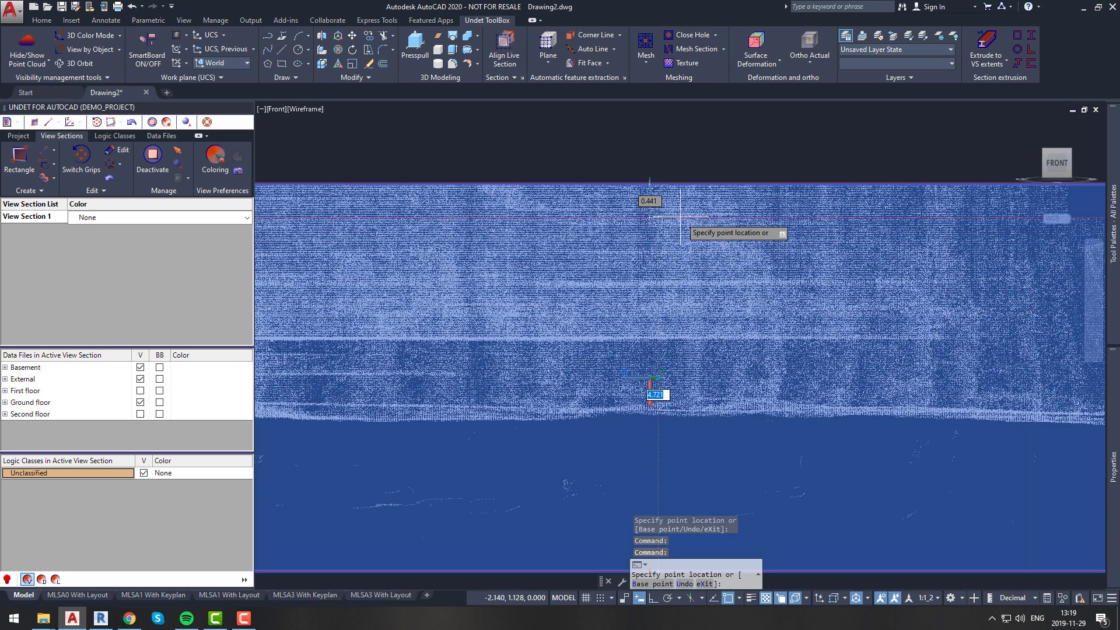
{"action": "left_click", "coordinate": [680, 218]}
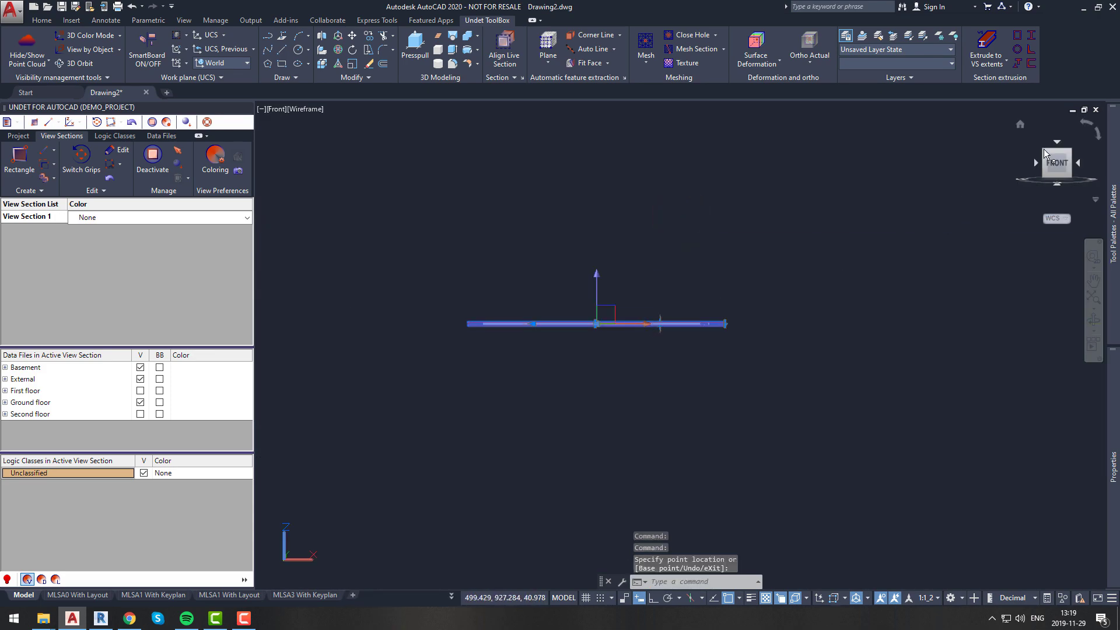
{"action": "left_click", "coordinate": [1057, 142]}
- Align the plan view to a wall using View by Line, picking the wall's start and end points
{"action": "scroll", "coordinate": [686, 348], "scroll_direction": "up", "scroll_amount": 4}
{"action": "middle_click_drag", "start_coordinate": [686, 348], "coordinate": [686, 341]}
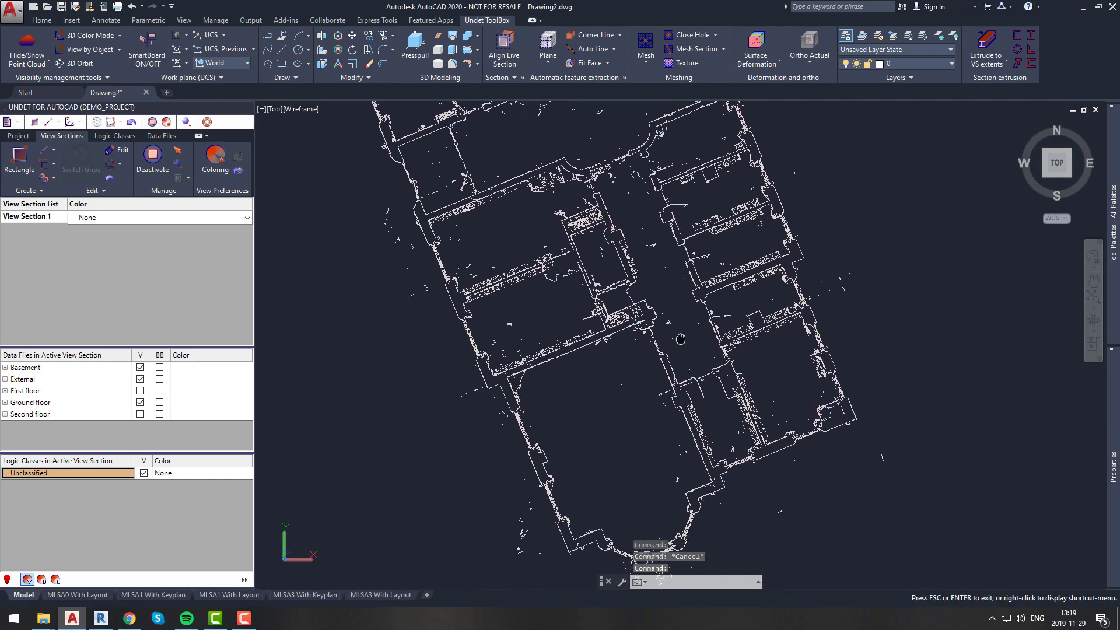
{"action": "scroll", "coordinate": [686, 341], "scroll_direction": "down", "scroll_amount": 6}
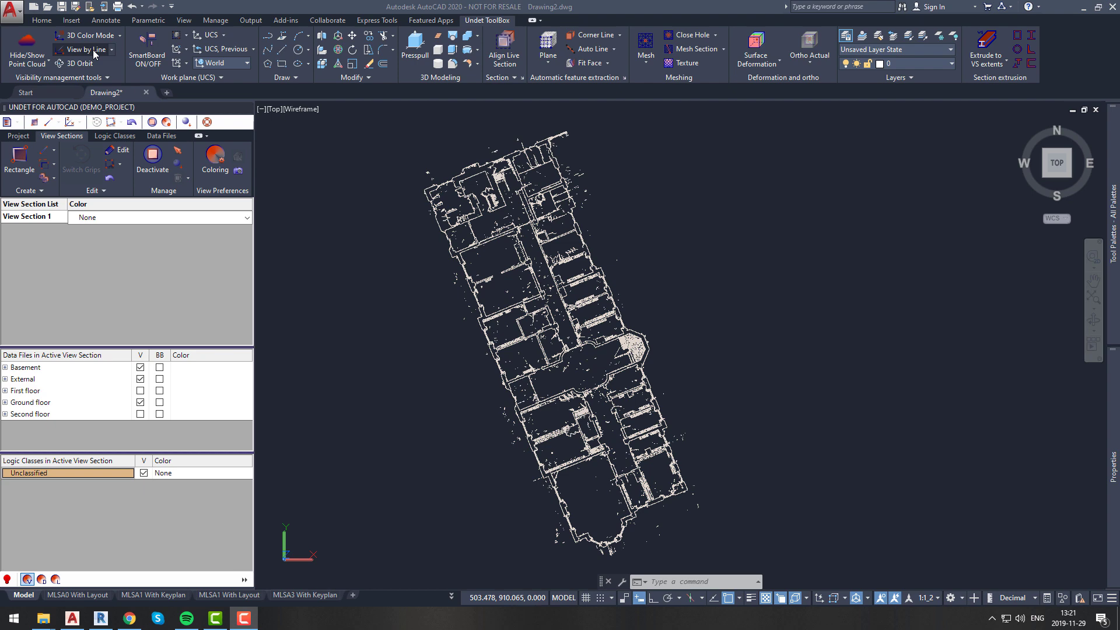
{"action": "left_click", "coordinate": [92, 51]}
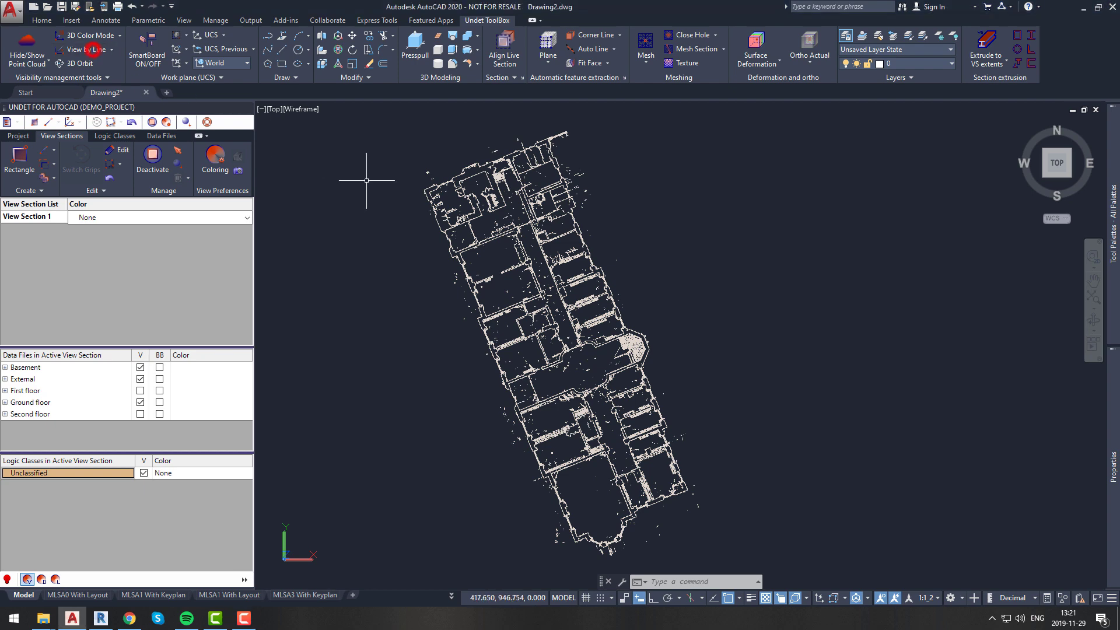
{"action": "scroll", "coordinate": [438, 207], "scroll_direction": "up", "scroll_amount": 6}
{"action": "scroll", "coordinate": [555, 411], "scroll_direction": "down", "scroll_amount": 5}
{"action": "scroll", "coordinate": [657, 434], "scroll_direction": "up", "scroll_amount": 6}
{"action": "left_click", "coordinate": [651, 373]}
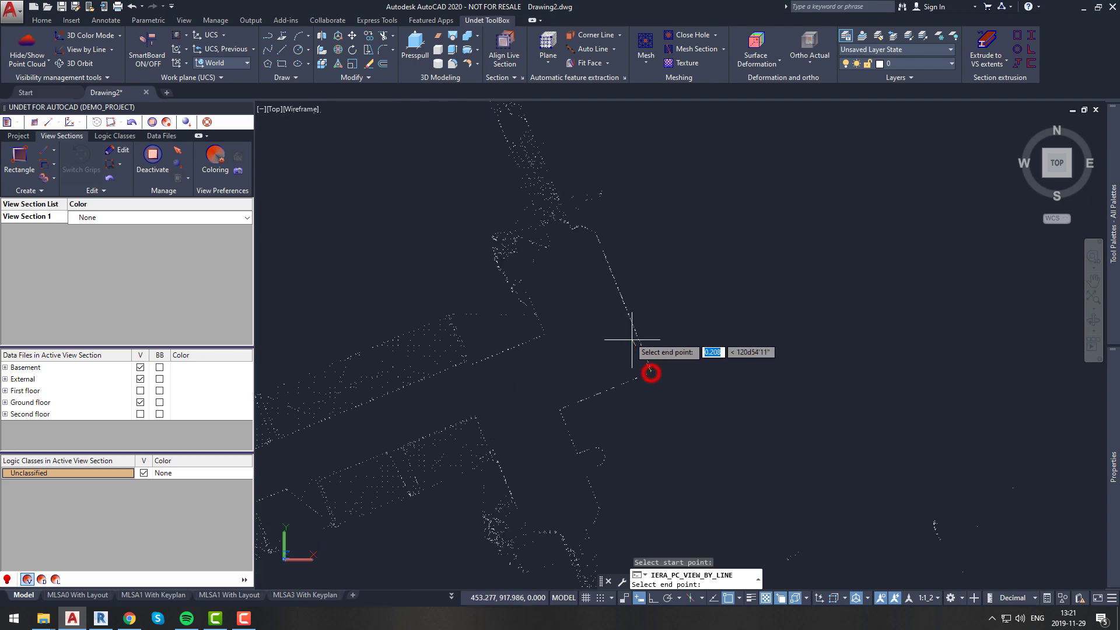
{"action": "scroll", "coordinate": [597, 273], "scroll_direction": "down", "scroll_amount": 5}
{"action": "scroll", "coordinate": [601, 350], "scroll_direction": "up", "scroll_amount": 6}
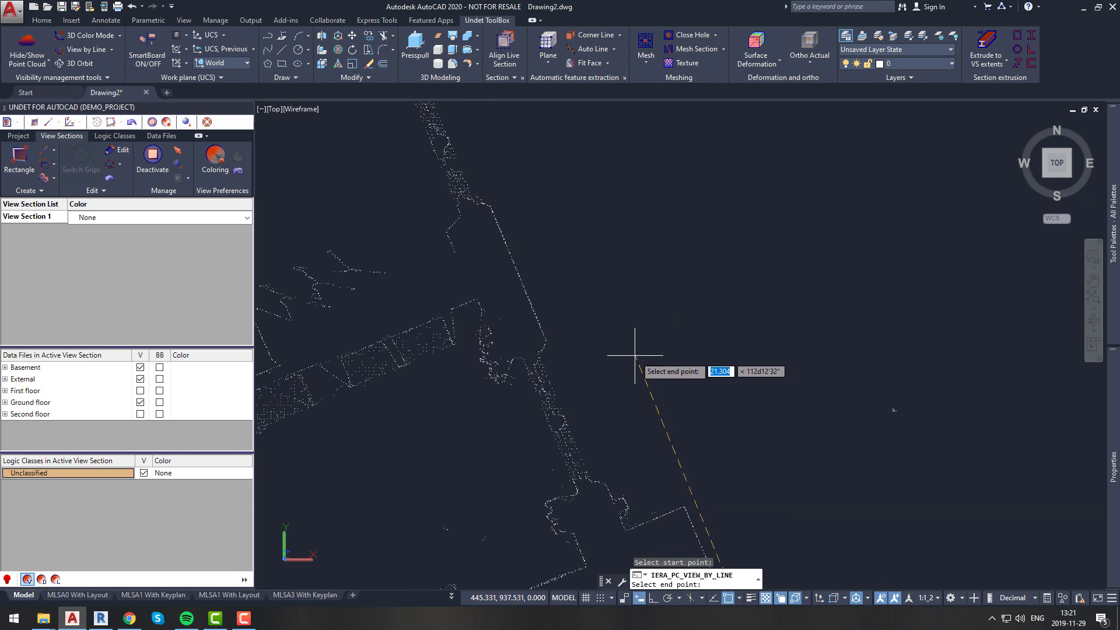
{"action": "scroll", "coordinate": [622, 354], "scroll_direction": "down", "scroll_amount": 8}
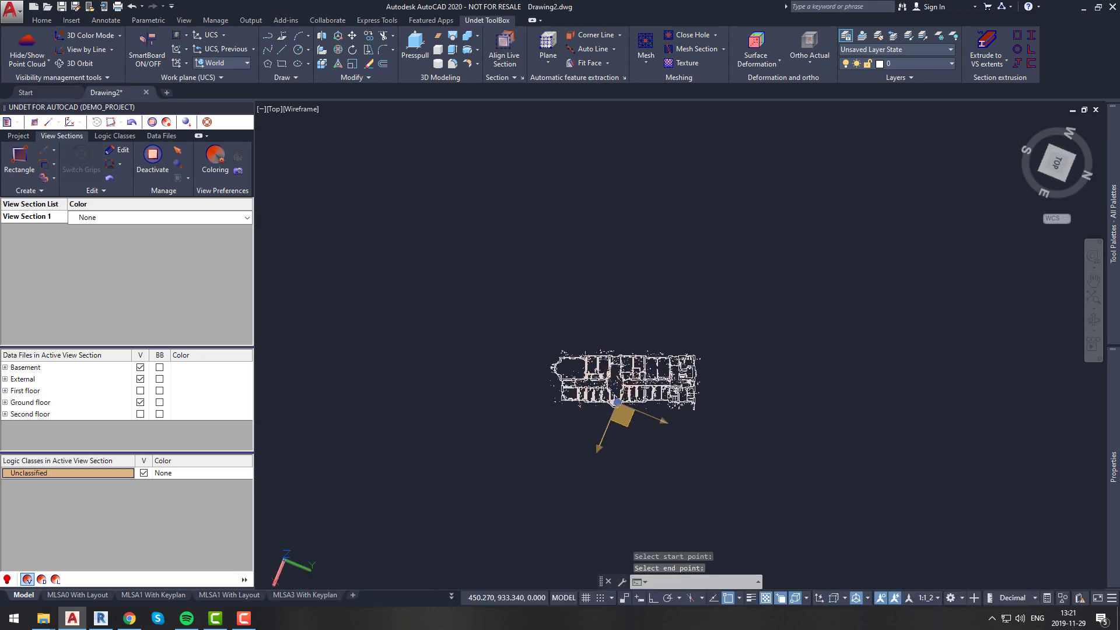
{"action": "left_click", "coordinate": [639, 397]}
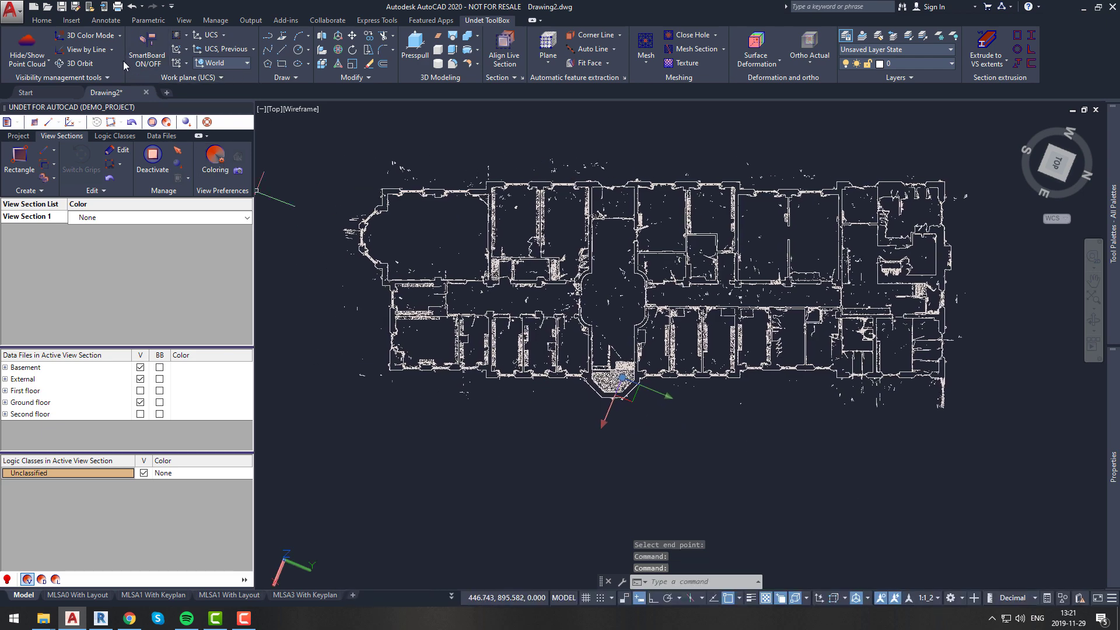
- Create a new UCS aligned to the current view
{"action": "left_click", "coordinate": [254, 49]}
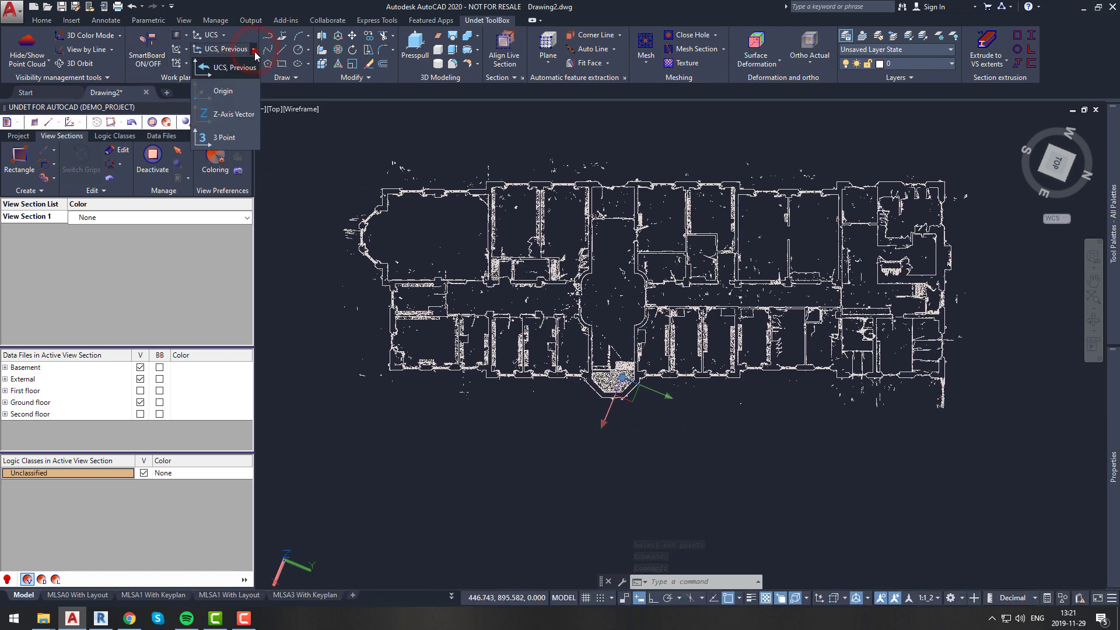
{"action": "left_click", "coordinate": [254, 49]}
{"action": "left_click", "coordinate": [225, 34]}
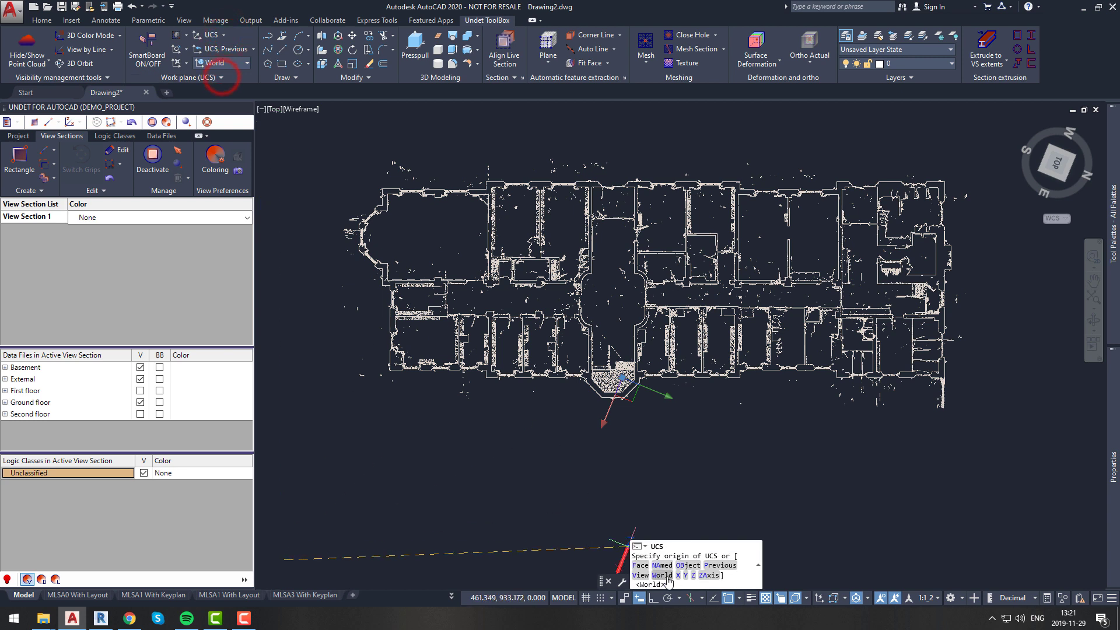
{"action": "left_click", "coordinate": [642, 575]}
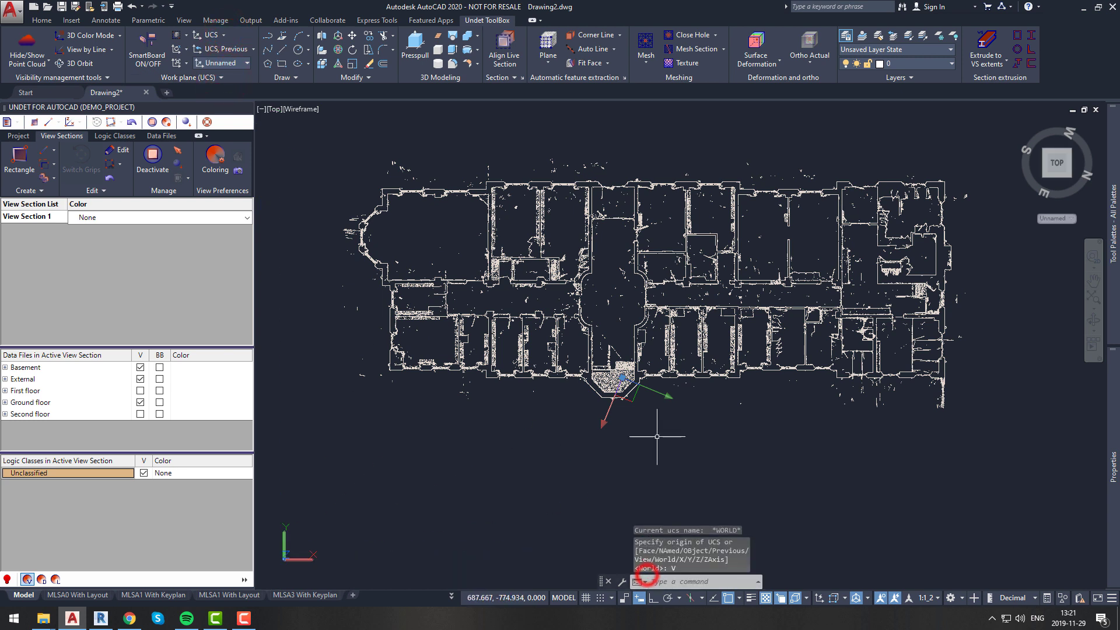
{"action": "left_click", "coordinate": [1056, 219]}
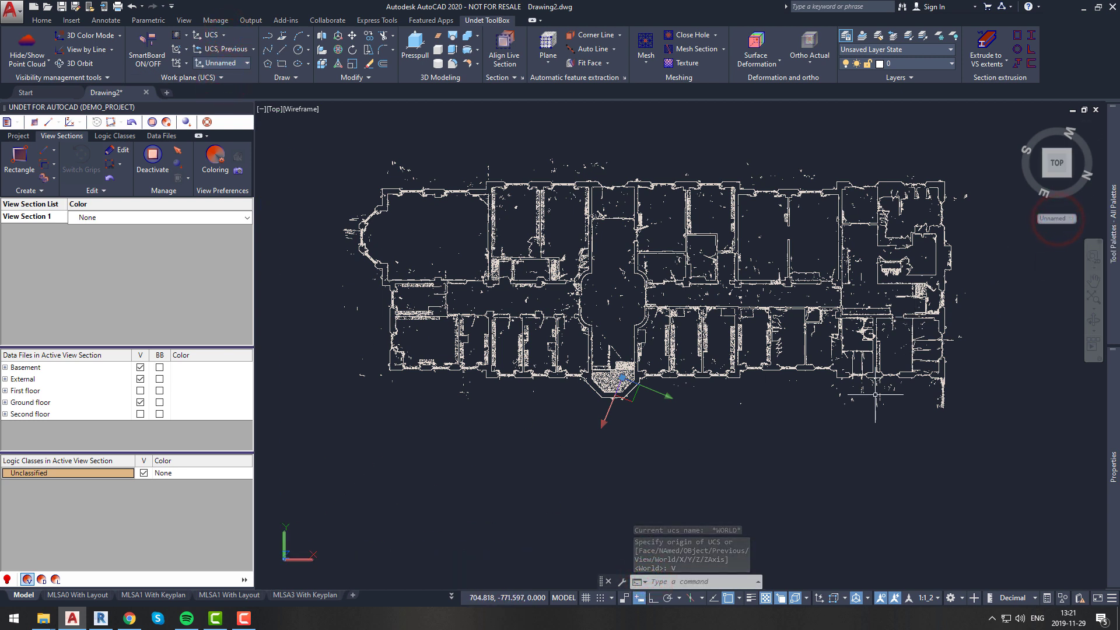
- In the UCSMAN manager, rename the Unnamed coordinate system to PLAN
{"action": "type", "text": "ucsman"}
{"action": "key", "text": "Return"}
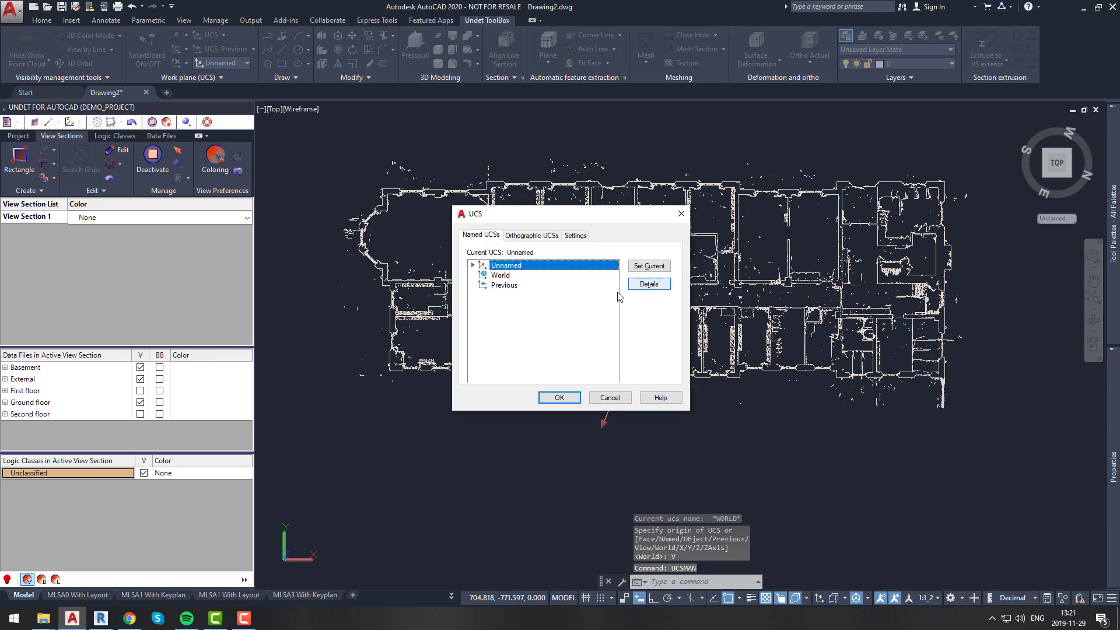
{"action": "right_click", "coordinate": [580, 265]}
{"action": "left_click", "coordinate": [589, 289]}
{"action": "type", "text": "PLAN"}
{"action": "key", "text": "Return"}
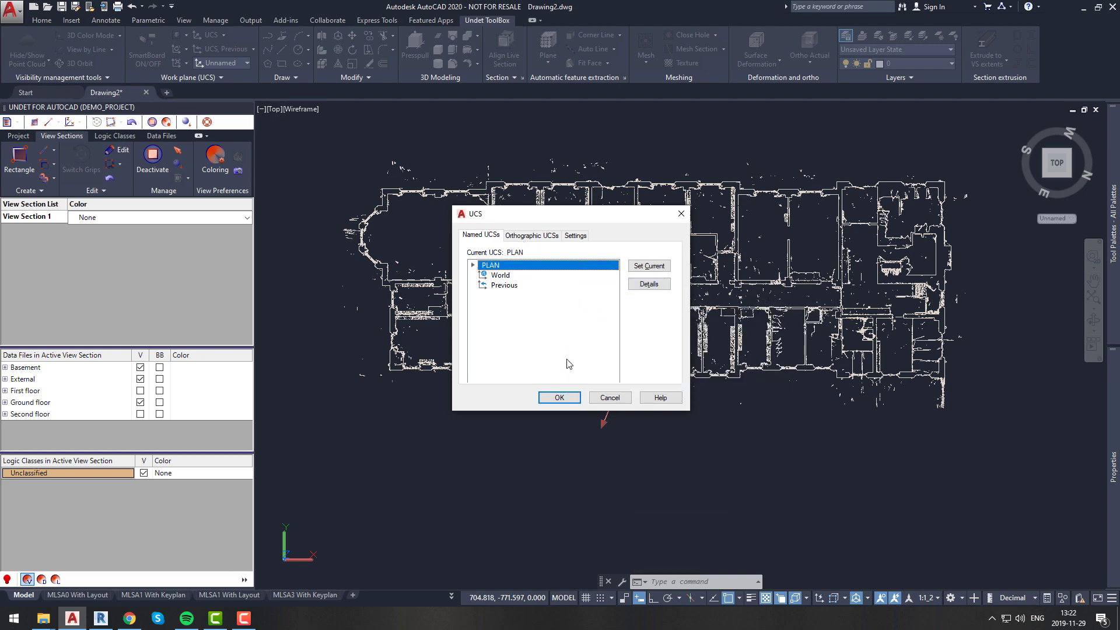
- Close the UCS manager, then start a trial wall polyline with PL and cancel it
{"action": "left_click", "coordinate": [559, 397]}
{"action": "scroll", "coordinate": [555, 387], "scroll_direction": "up", "scroll_amount": 5}
{"action": "scroll", "coordinate": [555, 387], "scroll_direction": "down", "scroll_amount": 2}
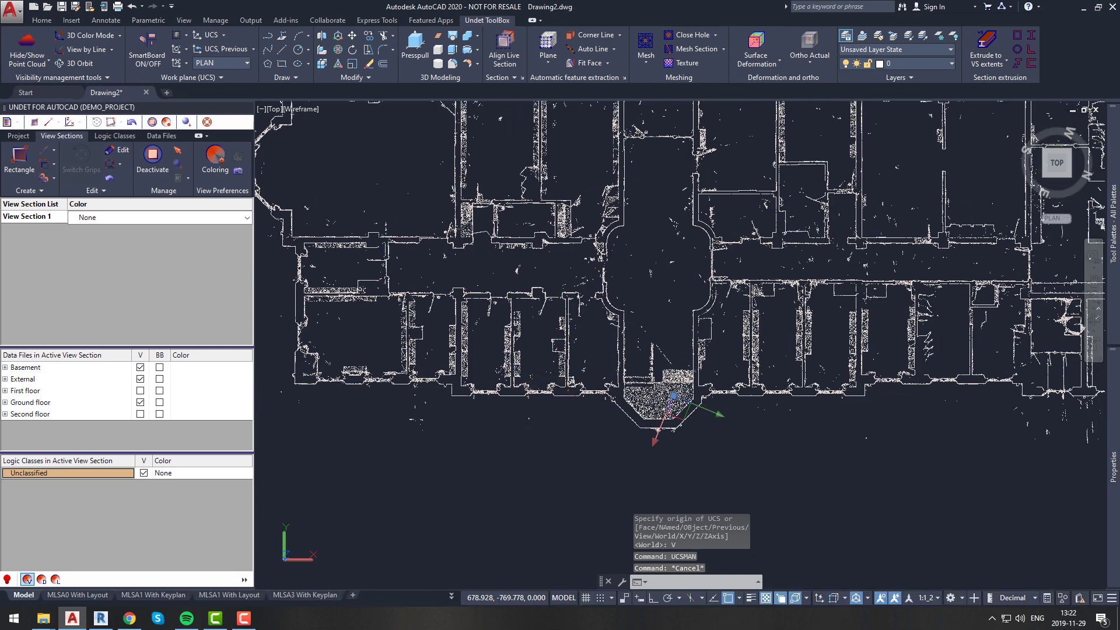
{"action": "type", "text": "pl"}
{"action": "key", "text": "Return"}
{"action": "scroll", "coordinate": [409, 431], "scroll_direction": "up", "scroll_amount": 5}
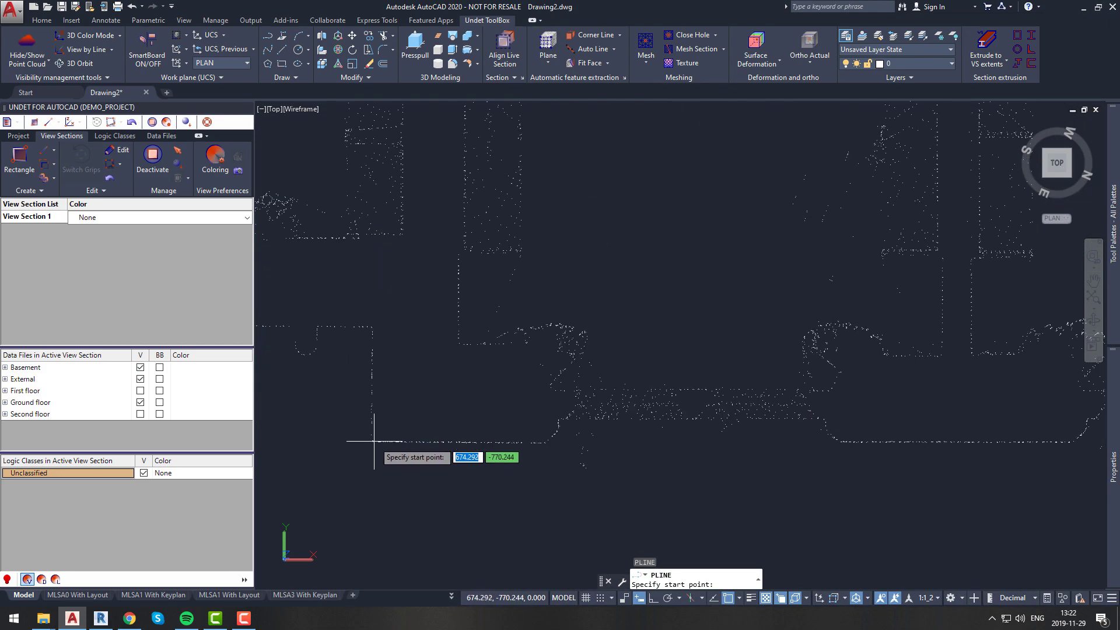
{"action": "left_click", "coordinate": [370, 441]}
{"action": "scroll", "coordinate": [554, 431], "scroll_direction": "down", "scroll_amount": 5}
{"action": "scroll", "coordinate": [412, 400], "scroll_direction": "up", "scroll_amount": 6}
{"action": "middle_click_drag", "start_coordinate": [413, 400], "coordinate": [702, 456]}
{"action": "key", "text": "Escape"}
- Trace a two-point trial polyline from the top of a wall down along it
{"action": "scroll", "coordinate": [788, 450], "scroll_direction": "down", "scroll_amount": 5}
{"action": "scroll", "coordinate": [787, 449], "scroll_direction": "up", "scroll_amount": 2}
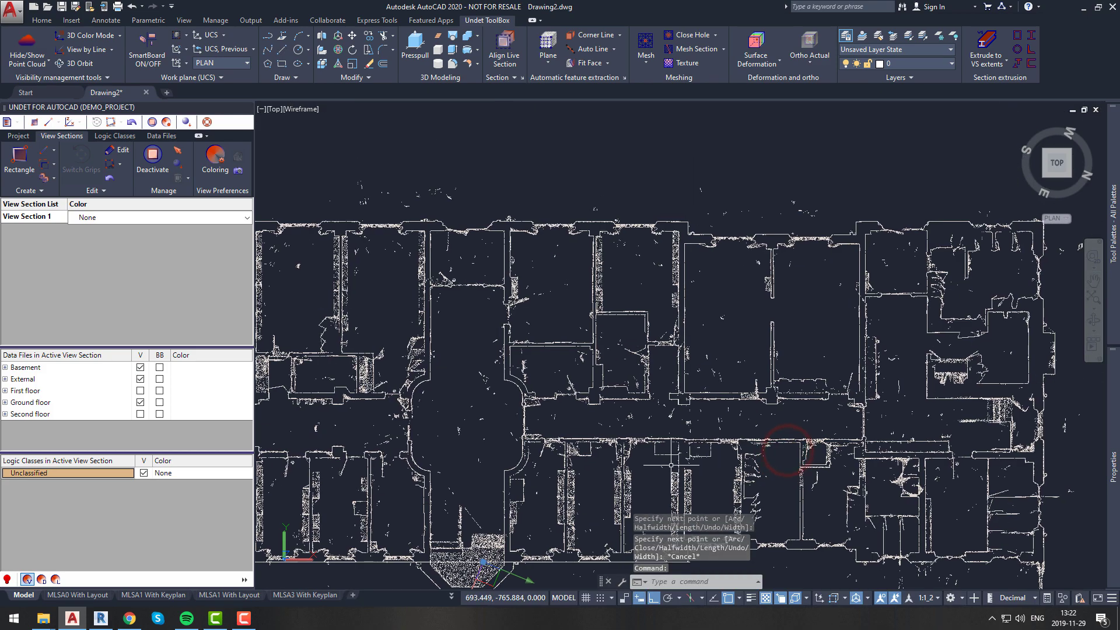
{"action": "key", "text": "Return"}
{"action": "scroll", "coordinate": [702, 430], "scroll_direction": "up", "scroll_amount": 5}
{"action": "left_click", "coordinate": [535, 125]}
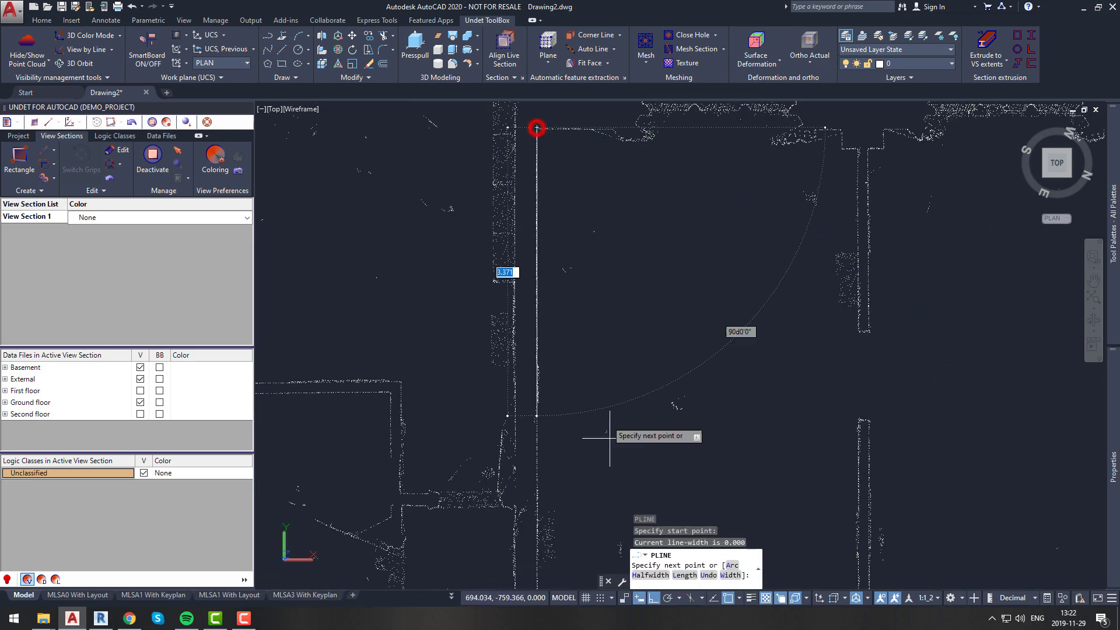
{"action": "left_click", "coordinate": [549, 436]}
{"action": "key", "text": "Escape"}
{"action": "scroll", "coordinate": [488, 355], "scroll_direction": "down", "scroll_amount": 5}
{"action": "scroll", "coordinate": [583, 463], "scroll_direction": "up", "scroll_amount": 4}
{"action": "scroll", "coordinate": [688, 408], "scroll_direction": "down", "scroll_amount": 5}
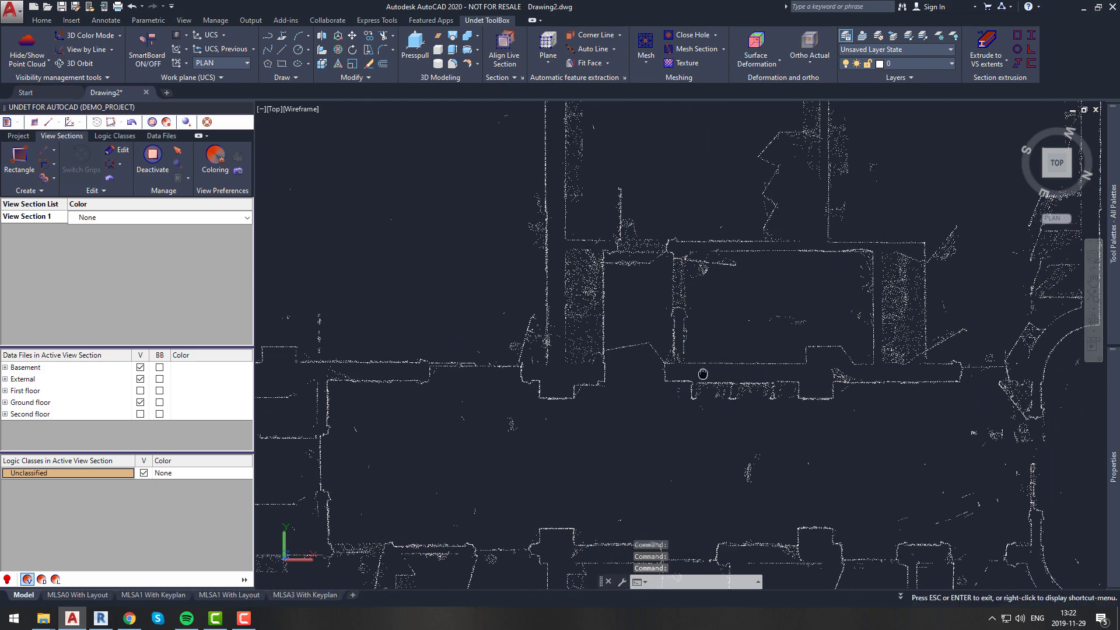
{"action": "scroll", "coordinate": [675, 502], "scroll_direction": "up", "scroll_amount": 4}
- Trace another trial polyline from the wall corner up to the top of the wall
{"action": "type", "text": "pl"}
{"action": "key", "text": "Return"}
{"action": "scroll", "coordinate": [670, 395], "scroll_direction": "up", "scroll_amount": 3}
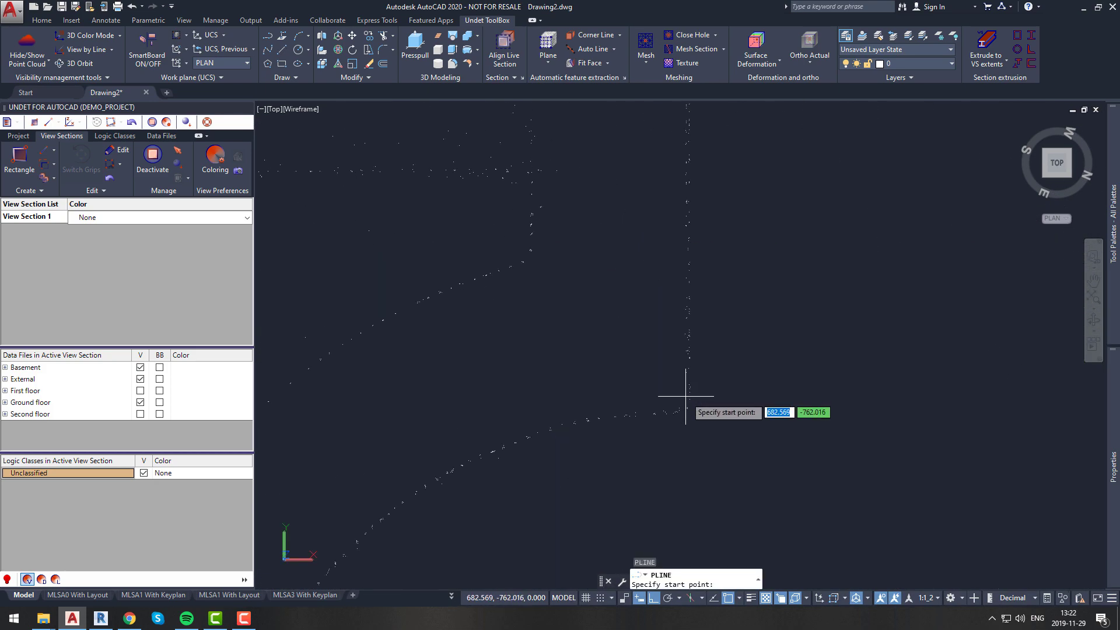
{"action": "left_click", "coordinate": [689, 410]}
{"action": "scroll", "coordinate": [662, 322], "scroll_direction": "down", "scroll_amount": 3}
{"action": "scroll", "coordinate": [664, 161], "scroll_direction": "up", "scroll_amount": 10}
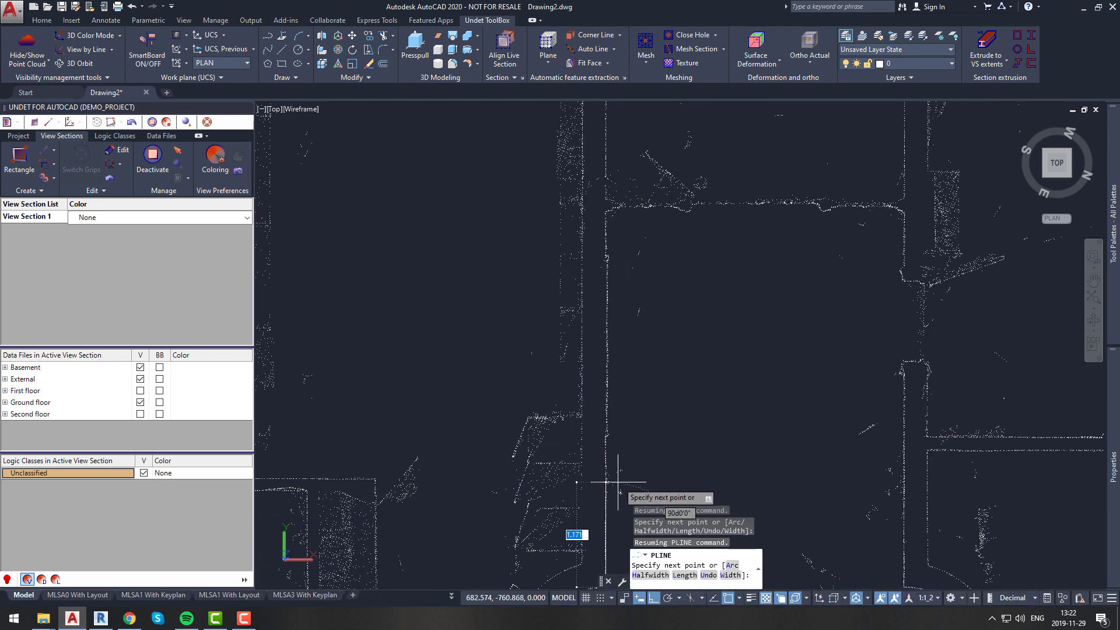
{"action": "left_click", "coordinate": [536, 195]}
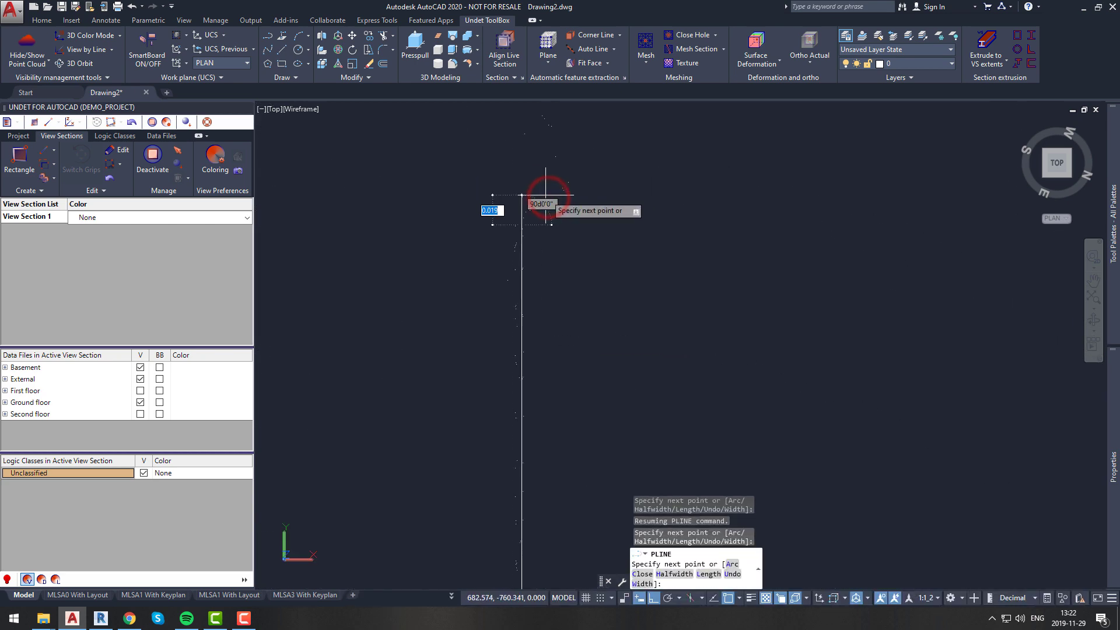
{"action": "middle_click_drag", "start_coordinate": [540, 200], "coordinate": [535, 274]}
{"action": "key", "text": "Escape"}
- Start one more trial polyline on a wall and end it
{"action": "scroll", "coordinate": [540, 270], "scroll_direction": "down", "scroll_amount": 5}
{"action": "scroll", "coordinate": [707, 283], "scroll_direction": "up", "scroll_amount": 5}
{"action": "scroll", "coordinate": [560, 322], "scroll_direction": "down", "scroll_amount": 5}
{"action": "scroll", "coordinate": [729, 307], "scroll_direction": "up", "scroll_amount": 6}
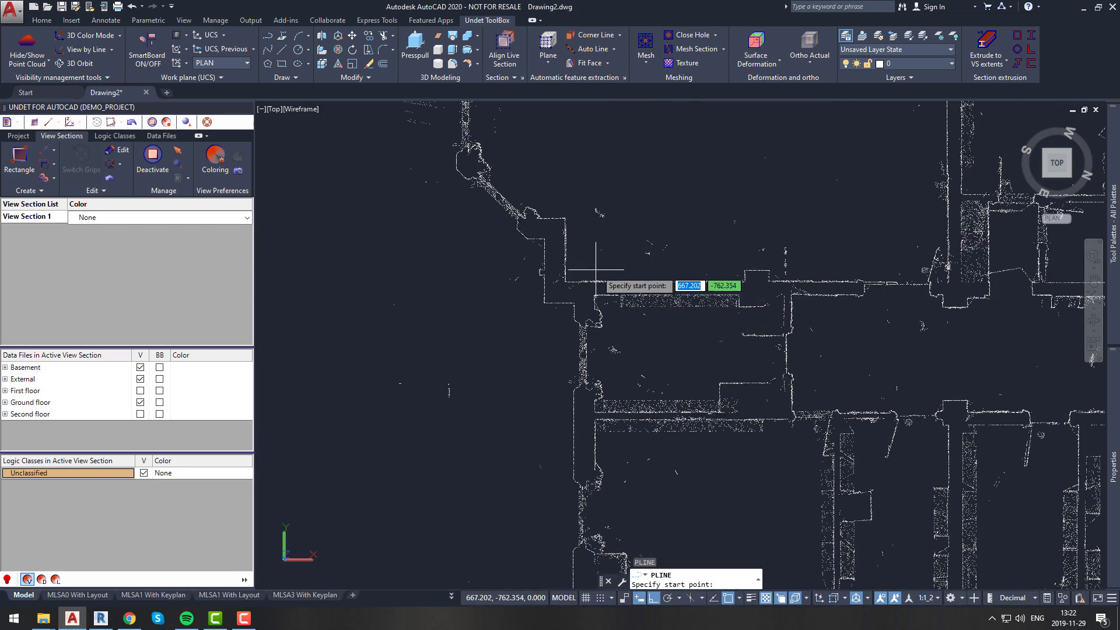
{"action": "scroll", "coordinate": [484, 300], "scroll_direction": "up", "scroll_amount": 3}
{"action": "left_click", "coordinate": [479, 296]}
{"action": "scroll", "coordinate": [512, 313], "scroll_direction": "down", "scroll_amount": 3}
{"action": "scroll", "coordinate": [737, 283], "scroll_direction": "up", "scroll_amount": 4}
{"action": "scroll", "coordinate": [758, 280], "scroll_direction": "down", "scroll_amount": 3}
{"action": "scroll", "coordinate": [801, 293], "scroll_direction": "up", "scroll_amount": 5}
{"action": "scroll", "coordinate": [800, 294], "scroll_direction": "down", "scroll_amount": 3}
{"action": "scroll", "coordinate": [800, 295], "scroll_direction": "up", "scroll_amount": 3}
{"action": "key", "text": "Escape"}
{"action": "scroll", "coordinate": [679, 324], "scroll_direction": "down", "scroll_amount": 3}
{"action": "scroll", "coordinate": [679, 325], "scroll_direction": "down", "scroll_amount": 1}
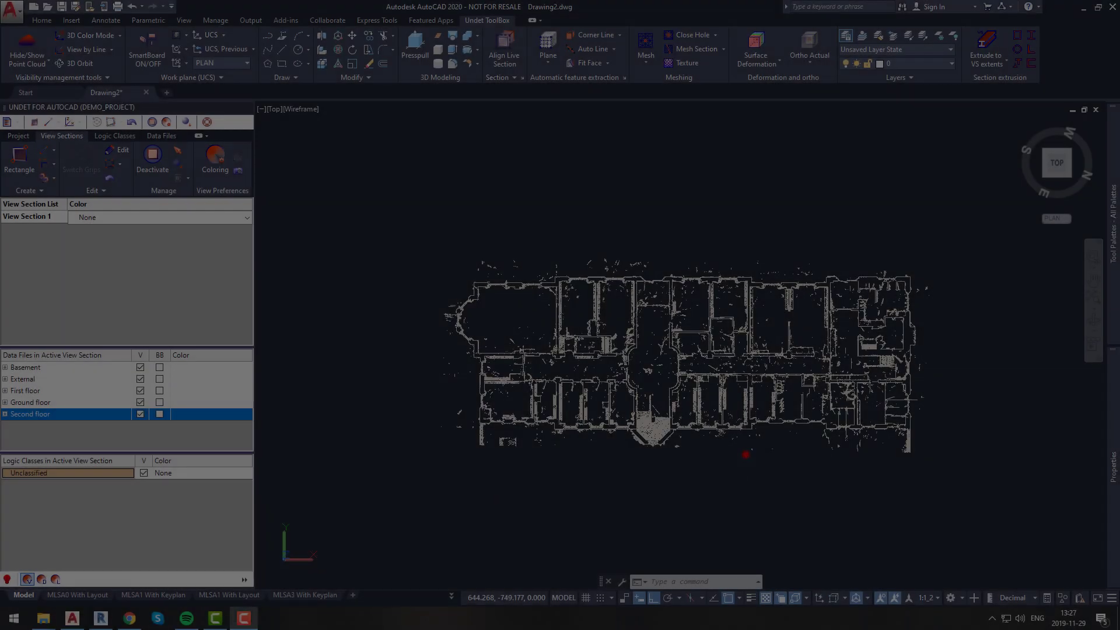
- Window-select the trial polylines and delete them
{"action": "left_click", "coordinate": [746, 454]}
{"action": "left_click", "coordinate": [953, 504]}
{"action": "left_click", "coordinate": [453, 210]}
{"action": "key", "text": "Delete"}
- In Front view, drag the view section's bottom and top grips to new heights
{"action": "left_click", "coordinate": [1061, 184]}
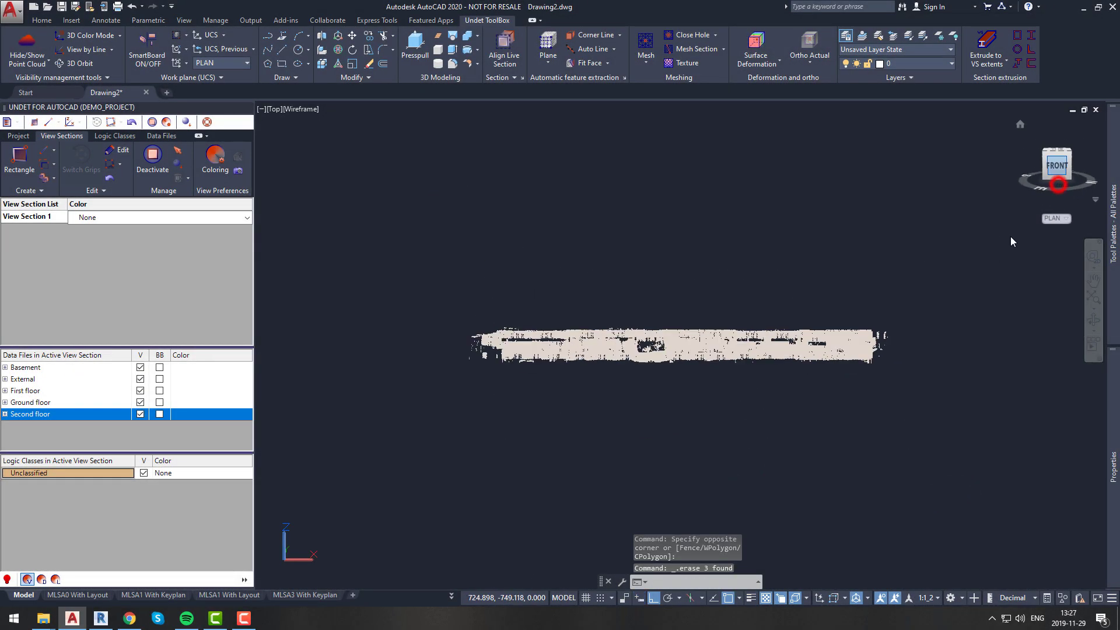
{"action": "left_click", "coordinate": [771, 348]}
{"action": "scroll", "coordinate": [646, 330], "scroll_direction": "up", "scroll_amount": 3}
{"action": "left_click", "coordinate": [631, 324]}
{"action": "left_click", "coordinate": [648, 433]}
{"action": "middle_click_drag", "start_coordinate": [647, 429], "coordinate": [665, 394]}
{"action": "left_click", "coordinate": [663, 401]}
{"action": "scroll", "coordinate": [664, 402], "scroll_direction": "up", "scroll_amount": 5}
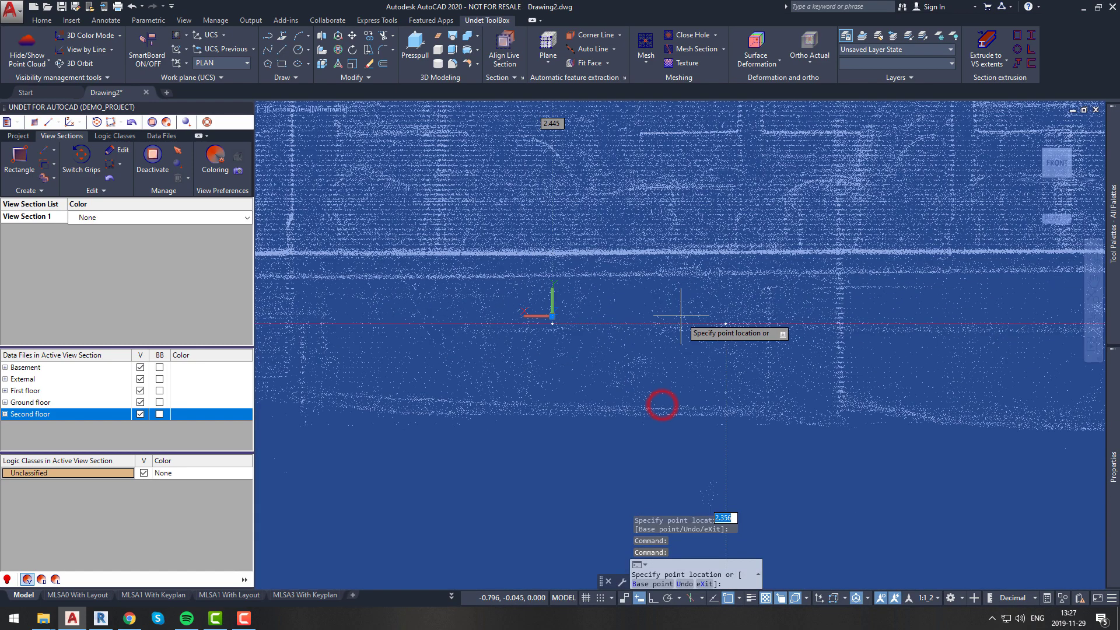
{"action": "left_click", "coordinate": [669, 250]}
{"action": "scroll", "coordinate": [667, 245], "scroll_direction": "down", "scroll_amount": 3}
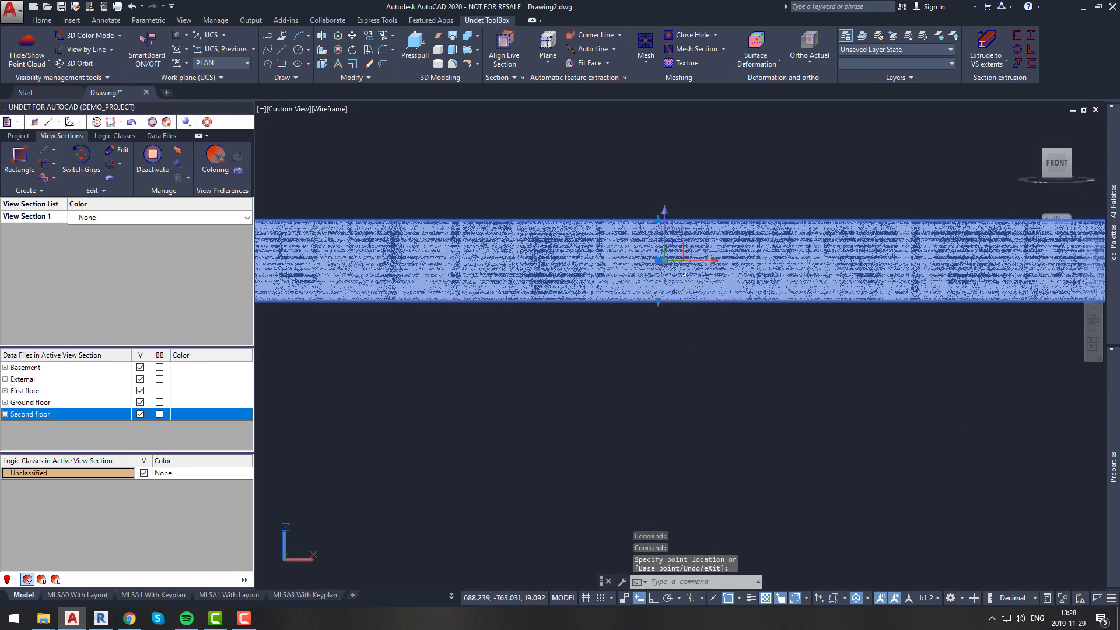
{"action": "left_click", "coordinate": [657, 222]}
{"action": "scroll", "coordinate": [703, 246], "scroll_direction": "up", "scroll_amount": 5}
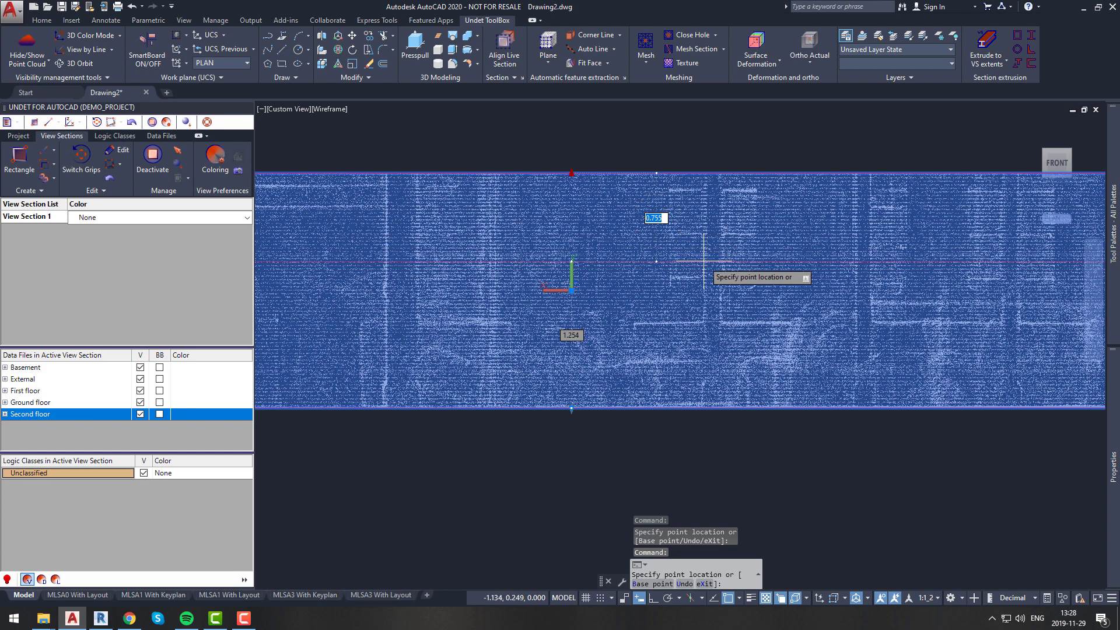
{"action": "left_click", "coordinate": [711, 233]}
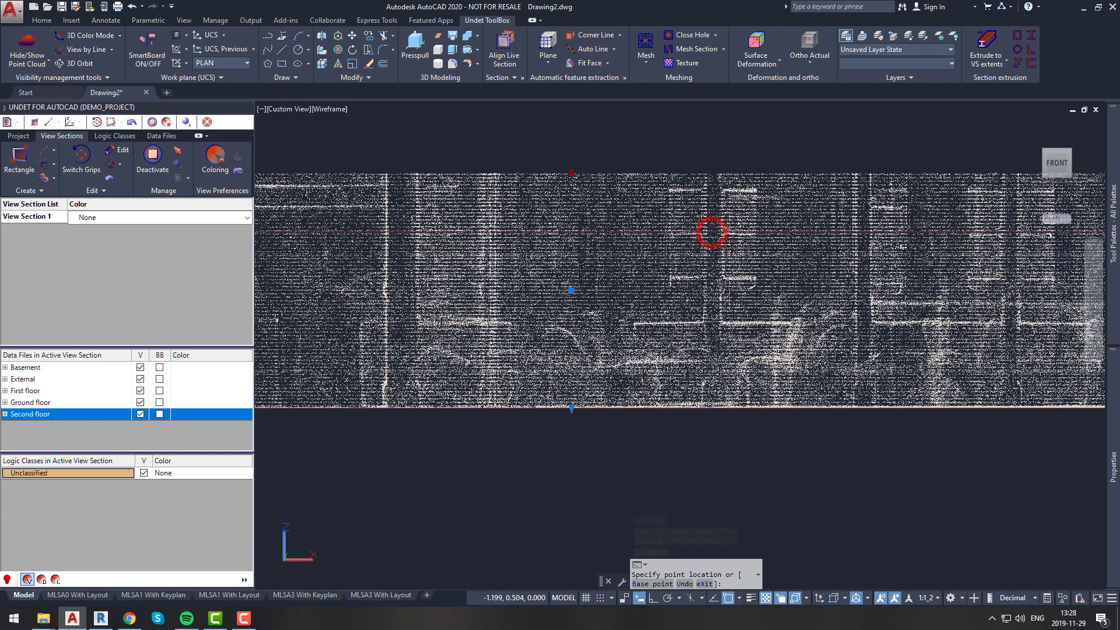
- Lower the section's bottom edge to its final height, excluding the second floor, and return to Top view
{"action": "left_click", "coordinate": [711, 233]}
{"action": "left_click", "coordinate": [571, 409]}
{"action": "scroll", "coordinate": [610, 252], "scroll_direction": "up", "scroll_amount": 4}
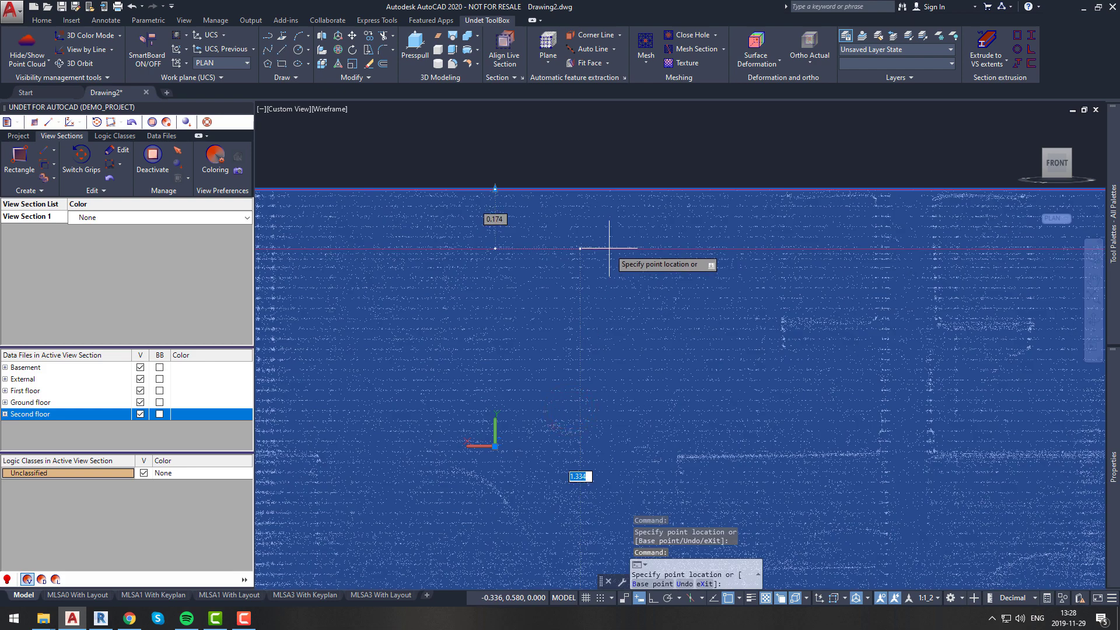
{"action": "left_click", "coordinate": [609, 257]}
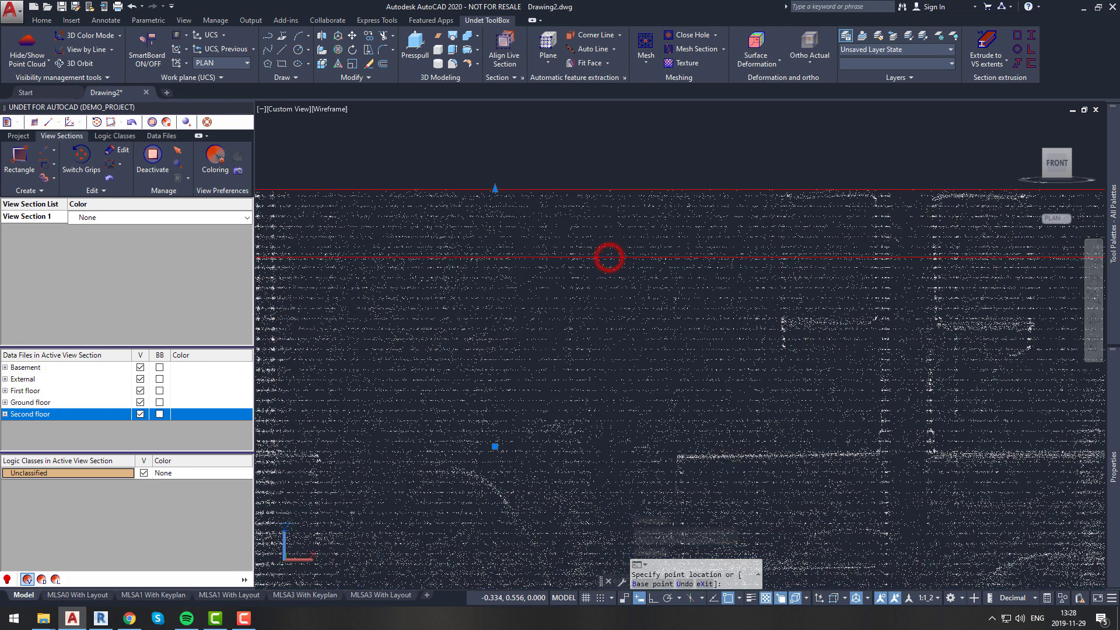
{"action": "key", "text": "Escape"}
{"action": "left_click", "coordinate": [1056, 143]}
{"action": "key", "text": "Escape"}
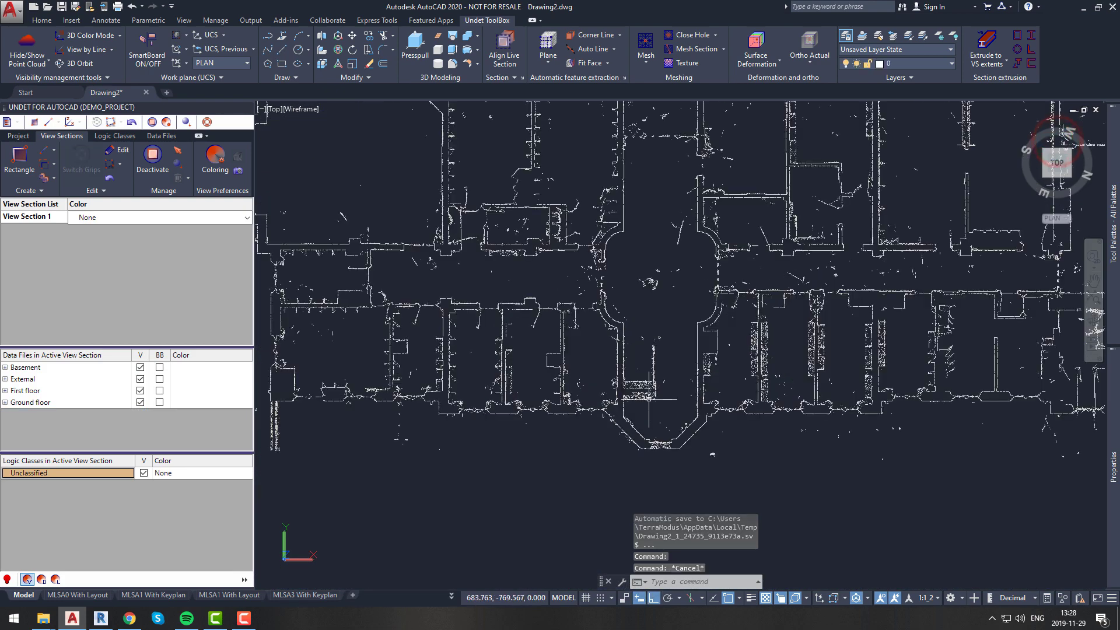
{"action": "scroll", "coordinate": [646, 402], "scroll_direction": "down", "scroll_amount": 6}
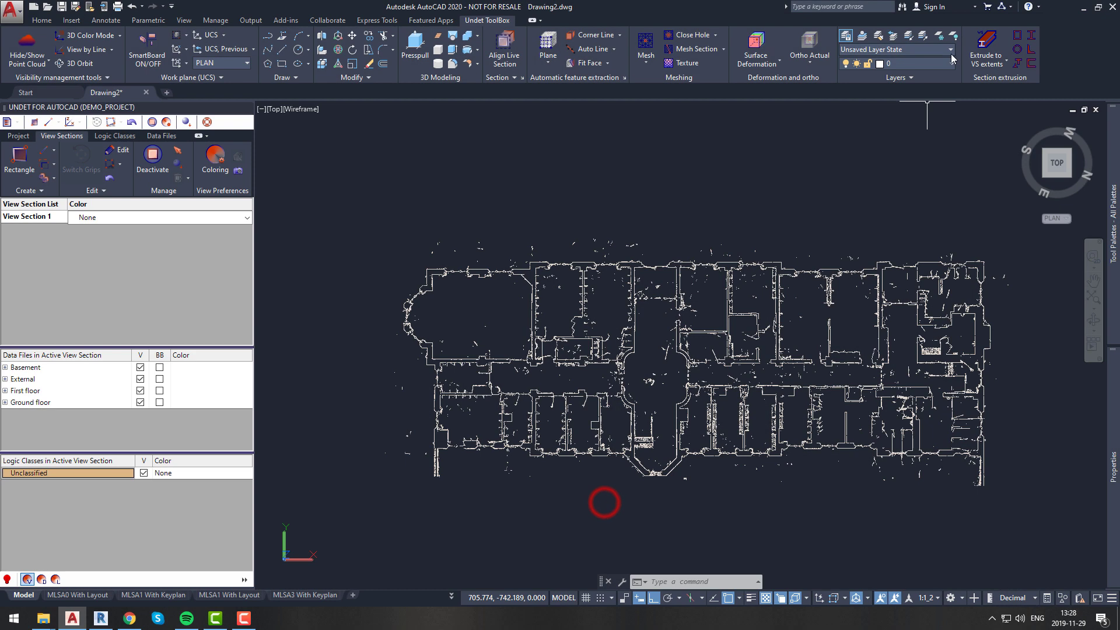
- Make EXTERNAL_WALLS the current layer
{"action": "left_click", "coordinate": [921, 63]}
{"action": "left_click", "coordinate": [923, 470]}
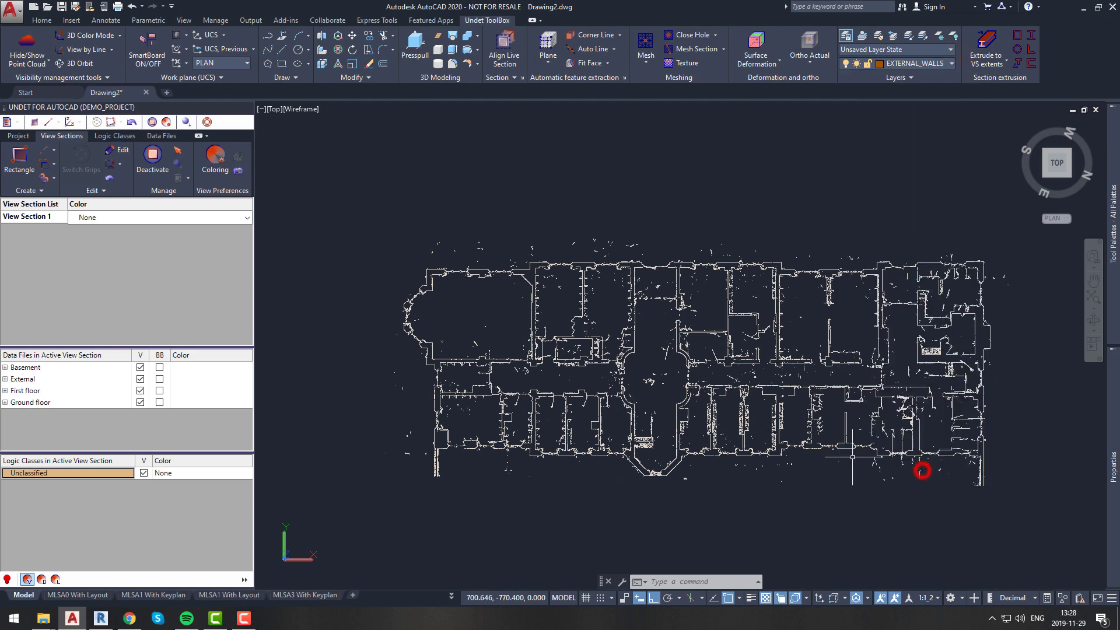
{"action": "scroll", "coordinate": [925, 467], "scroll_direction": "up", "scroll_amount": 3}
{"action": "scroll", "coordinate": [583, 438], "scroll_direction": "down", "scroll_amount": 3}
{"action": "scroll", "coordinate": [452, 448], "scroll_direction": "up", "scroll_amount": 5}
{"action": "scroll", "coordinate": [452, 448], "scroll_direction": "up", "scroll_amount": 4}
- Regenerate the drawing with REGEN to redraw the point cloud
{"action": "left_click", "coordinate": [102, 74]}
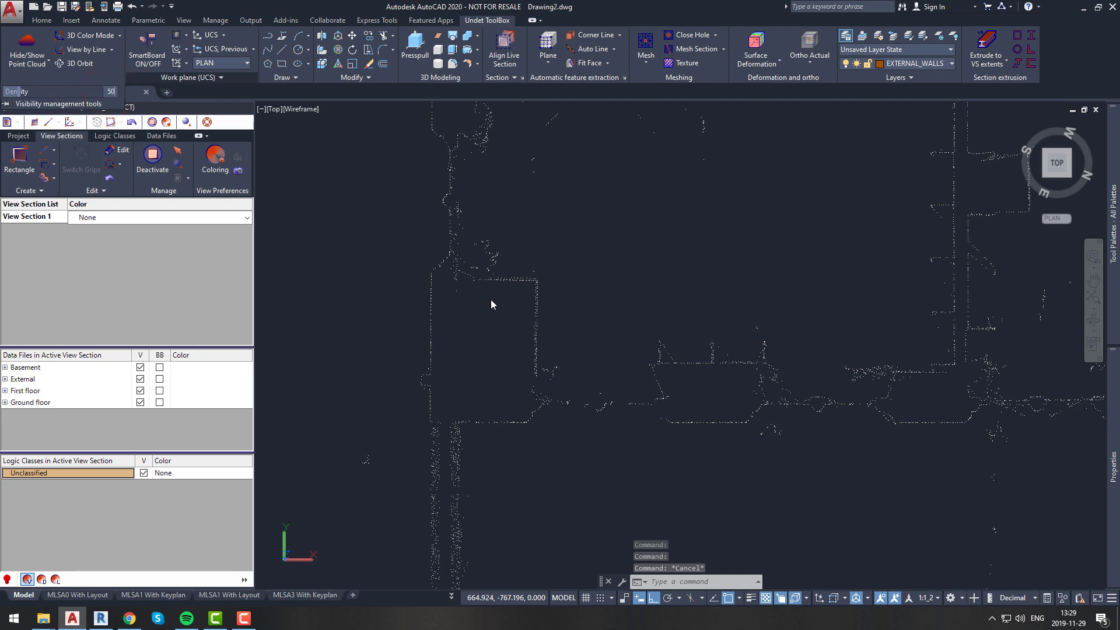
{"action": "key", "text": "Escape"}
{"action": "type", "text": "regen"}
{"action": "key", "text": "Return"}
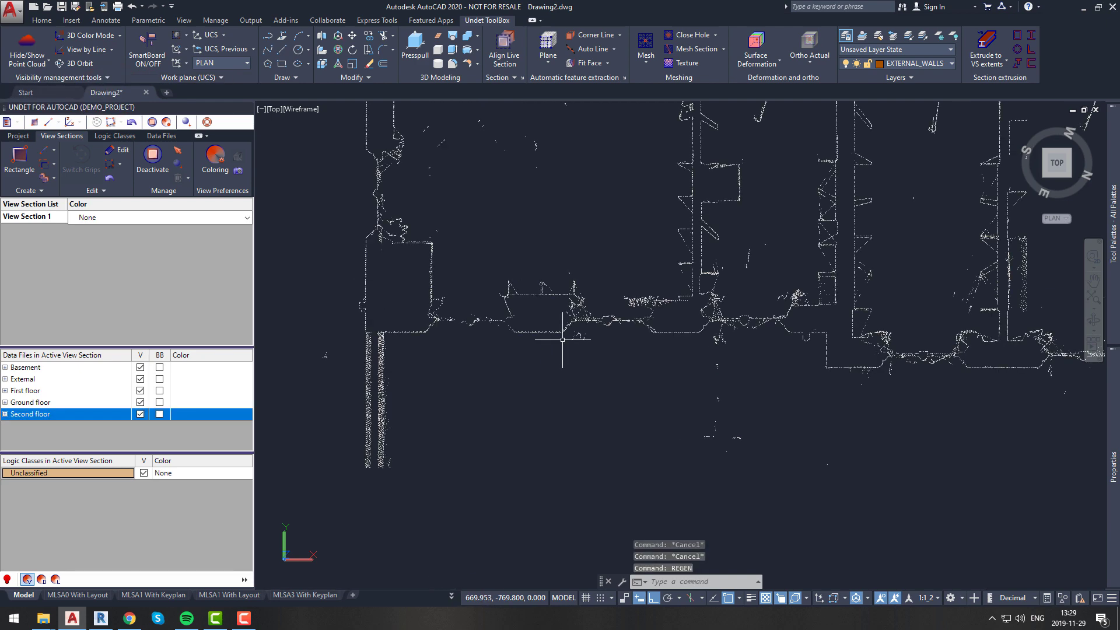
{"action": "scroll", "coordinate": [518, 375], "scroll_direction": "down", "scroll_amount": 3}
{"action": "scroll", "coordinate": [518, 375], "scroll_direction": "up", "scroll_amount": 6}
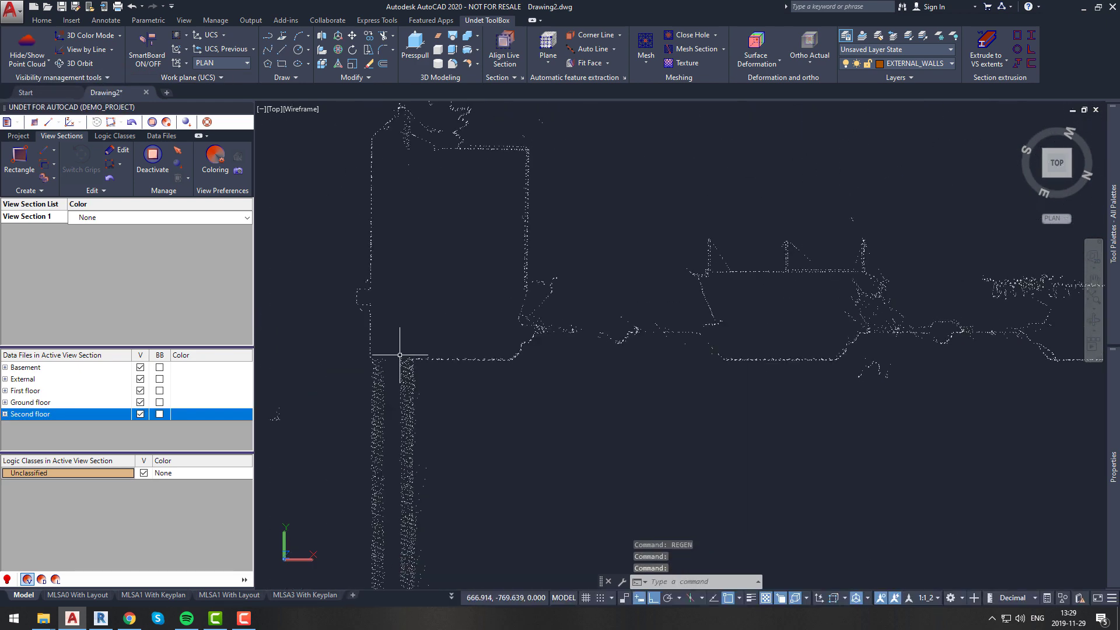
- Start the outline polyline at the wall corner and run it along the horizontal wall
{"action": "key", "text": "Return"}
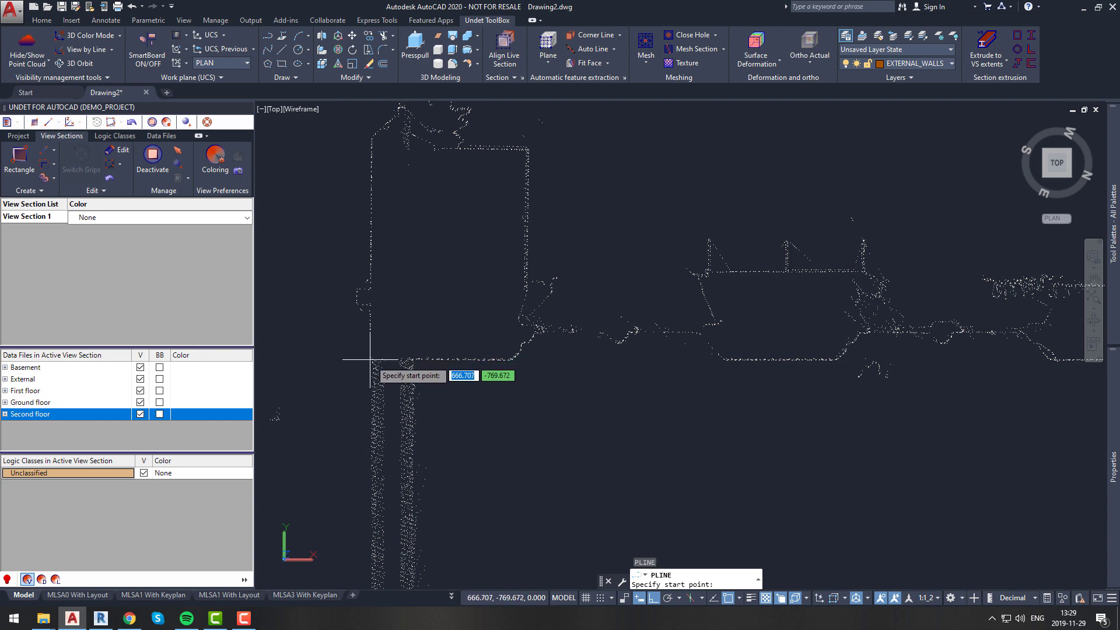
{"action": "left_click", "coordinate": [368, 357]}
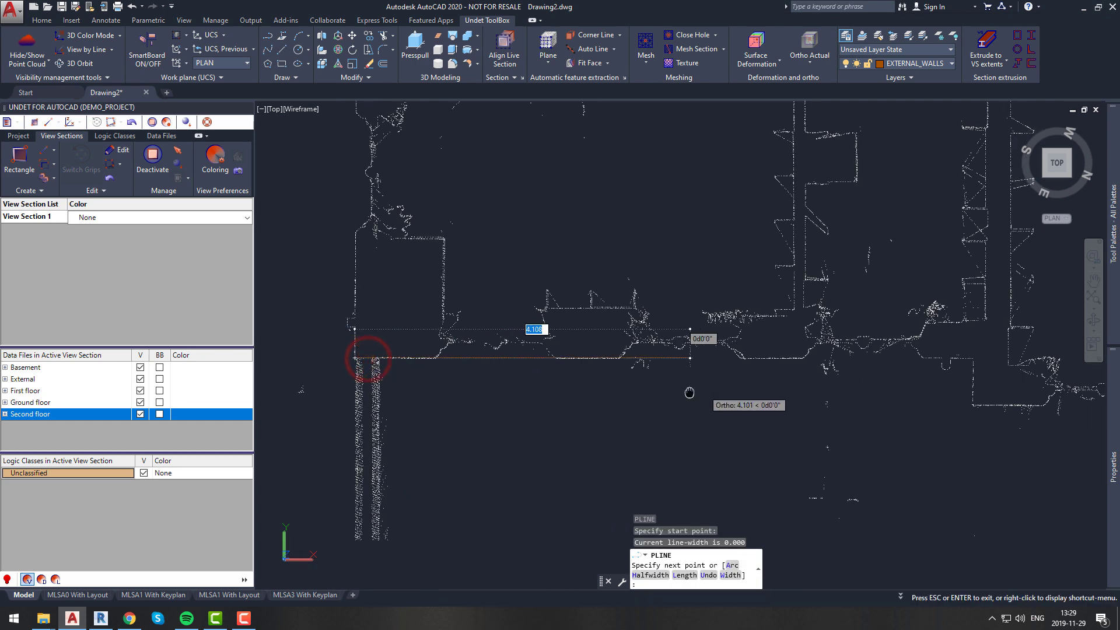
{"action": "scroll", "coordinate": [645, 387], "scroll_direction": "up", "scroll_amount": 5}
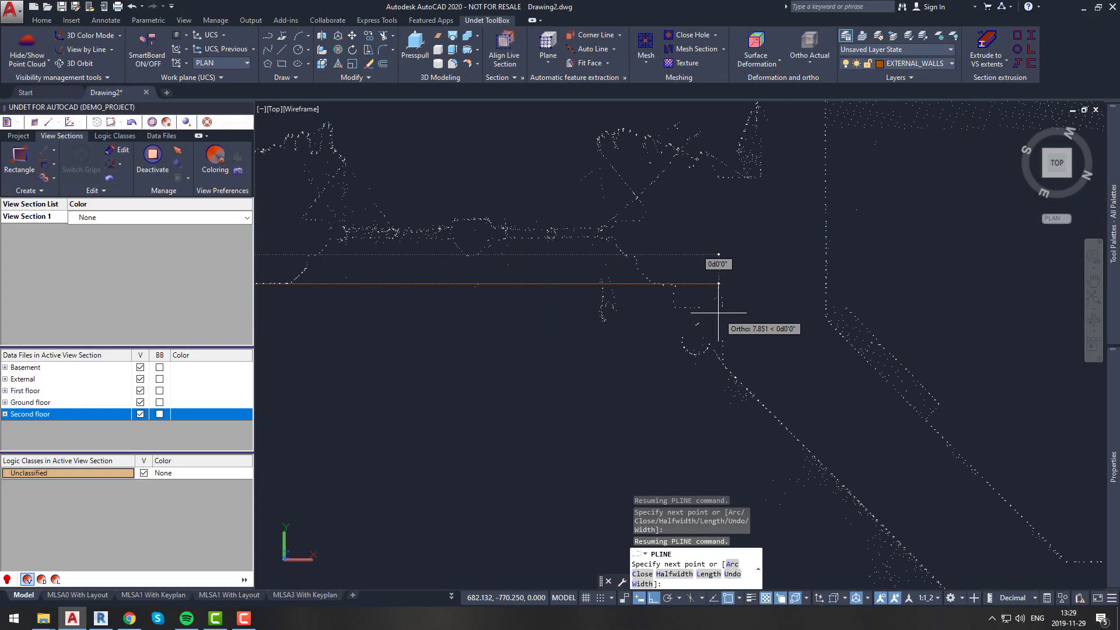
{"action": "scroll", "coordinate": [718, 313], "scroll_direction": "up", "scroll_amount": 5}
{"action": "left_click", "coordinate": [713, 350]}
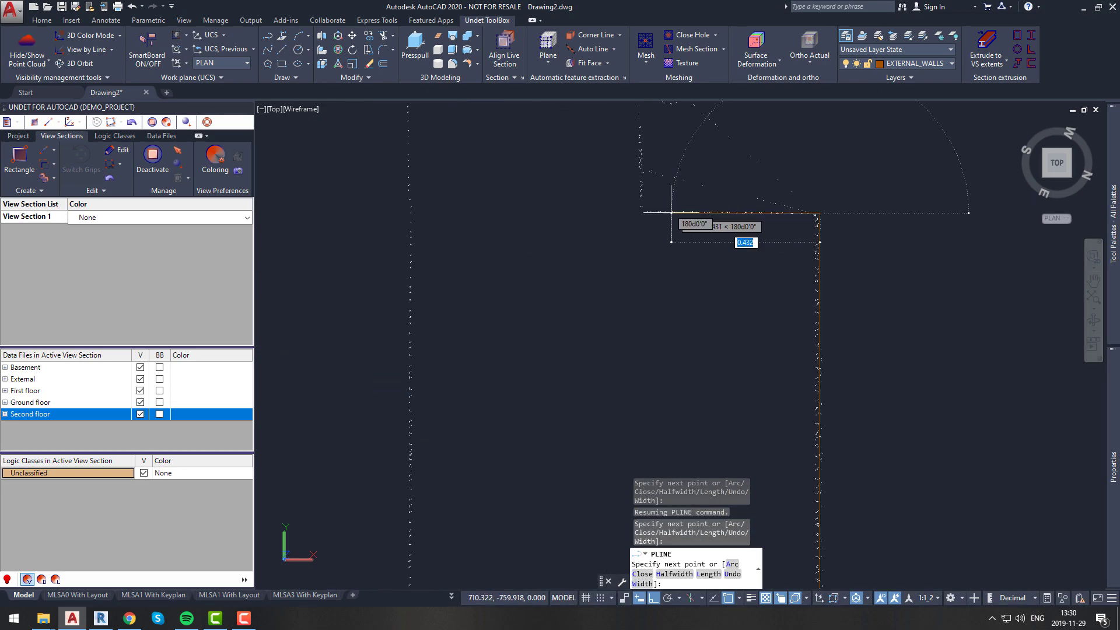
{"action": "middle_click_drag", "start_coordinate": [733, 237], "coordinate": [639, 199]}
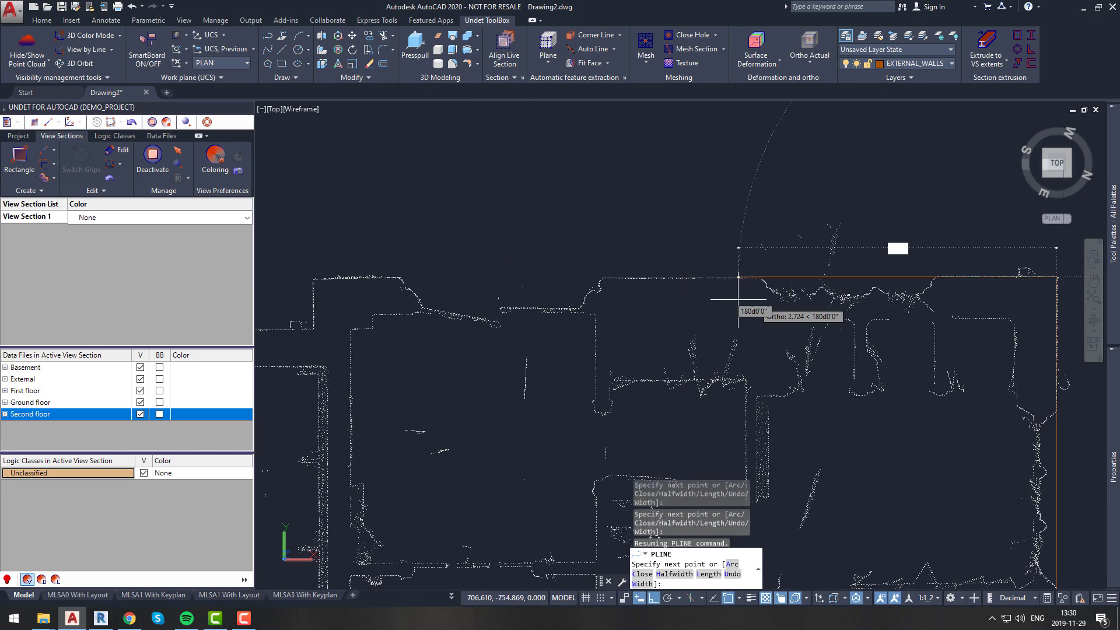
- Continue the outline to the top-left corner and the horizontal segment's end, then finish it
{"action": "left_click", "coordinate": [393, 295]}
{"action": "scroll", "coordinate": [350, 292], "scroll_direction": "up", "scroll_amount": 5}
{"action": "scroll", "coordinate": [325, 274], "scroll_direction": "down", "scroll_amount": 5}
{"action": "scroll", "coordinate": [466, 296], "scroll_direction": "up", "scroll_amount": 5}
{"action": "left_click", "coordinate": [699, 388]}
{"action": "scroll", "coordinate": [572, 408], "scroll_direction": "up", "scroll_amount": 3}
{"action": "key", "text": "Return"}
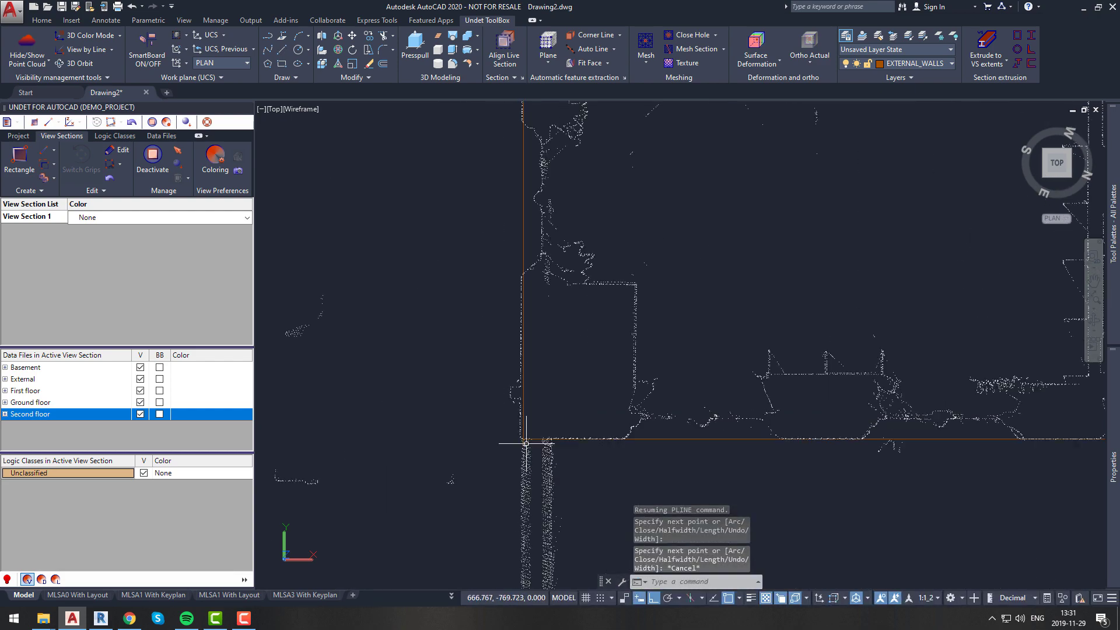
- Select the traced outline and pick a mirror line across it
{"action": "scroll", "coordinate": [533, 318], "scroll_direction": "up", "scroll_amount": 5}
{"action": "left_click", "coordinate": [527, 350]}
{"action": "left_click", "coordinate": [527, 420]}
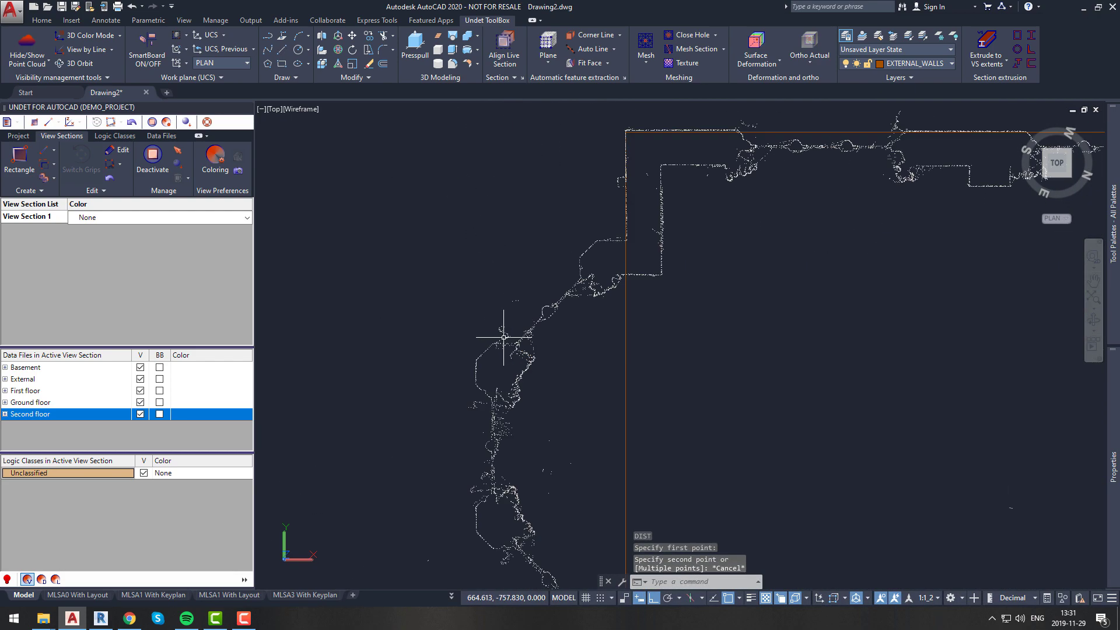
{"action": "scroll", "coordinate": [584, 404], "scroll_direction": "up", "scroll_amount": 6}
{"action": "key", "text": "Escape"}
{"action": "scroll", "coordinate": [590, 344], "scroll_direction": "down", "scroll_amount": 5}
{"action": "left_click", "coordinate": [589, 344]}
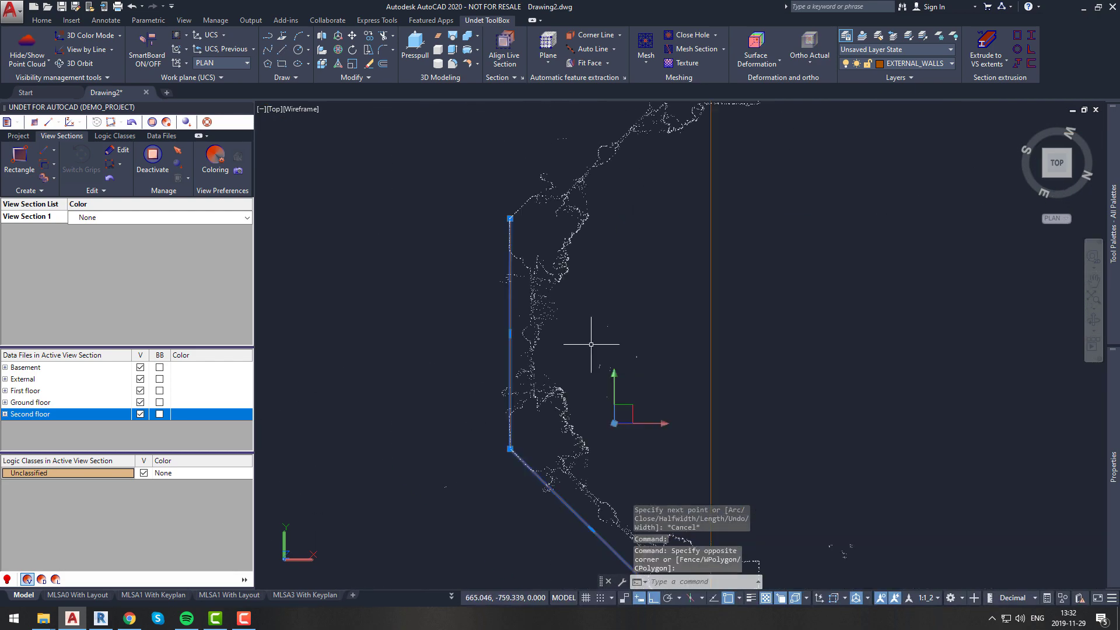
{"action": "left_click", "coordinate": [510, 449]}
{"action": "scroll", "coordinate": [510, 449], "scroll_direction": "down", "scroll_amount": 5}
{"action": "scroll", "coordinate": [769, 328], "scroll_direction": "up", "scroll_amount": 4}
{"action": "left_click", "coordinate": [769, 327]}
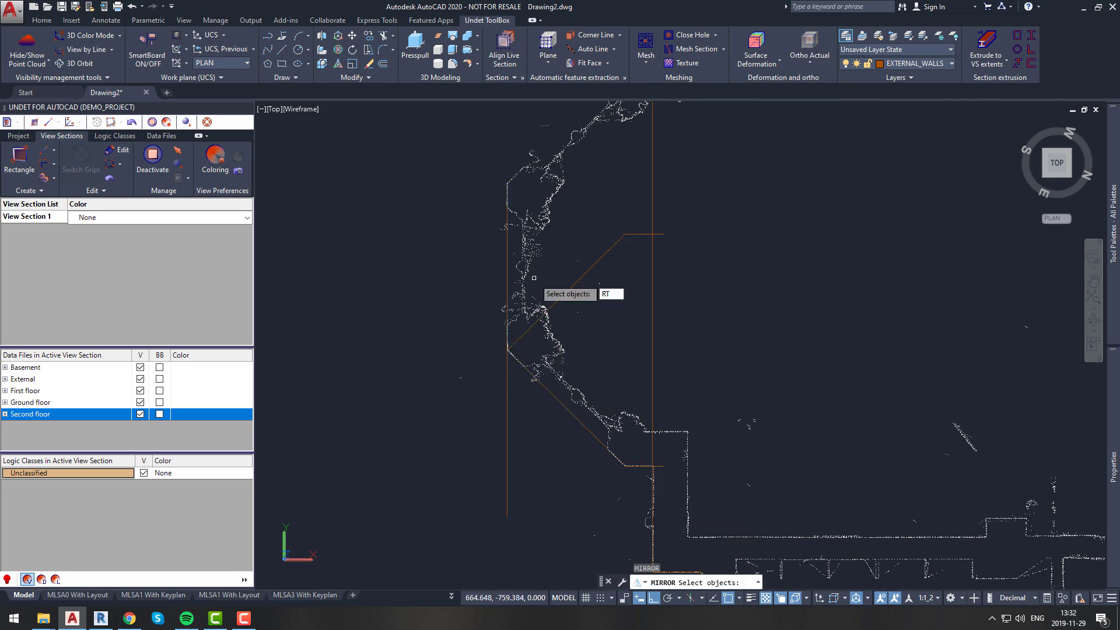
- Trim the overlapping segments of the wall outline with TR
{"action": "key", "text": "Escape"}
{"action": "type", "text": "tr"}
{"action": "key", "text": "Return"}
{"action": "scroll", "coordinate": [624, 317], "scroll_direction": "up", "scroll_amount": 3}
{"action": "key", "text": "Escape"}
- Start a new PL polyline at an outline corner
{"action": "type", "text": "pl"}
{"action": "key", "text": "Return"}
{"action": "scroll", "coordinate": [584, 226], "scroll_direction": "down", "scroll_amount": 5}
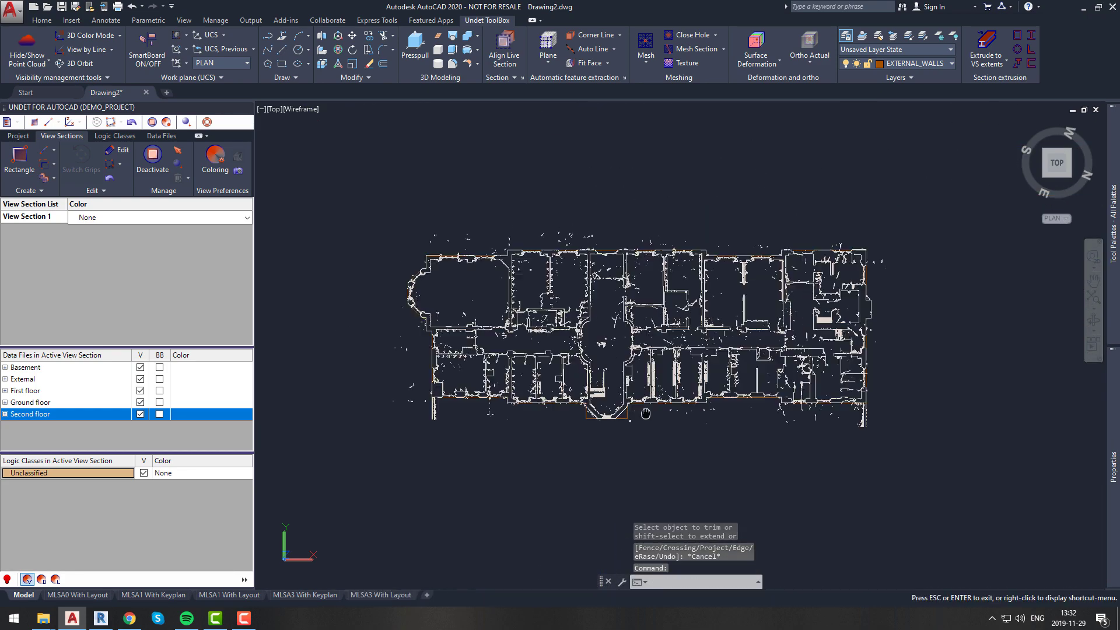
{"action": "scroll", "coordinate": [626, 435], "scroll_direction": "up", "scroll_amount": 6}
{"action": "left_click", "coordinate": [625, 435]}
- Mirror the outline polyline about the edge midpoint without erasing the source
{"action": "left_click", "coordinate": [581, 473]}
{"action": "key", "text": "Return"}
{"action": "type", "text": "mi"}
{"action": "key", "text": "Return"}
{"action": "scroll", "coordinate": [581, 473], "scroll_direction": "down", "scroll_amount": 3}
{"action": "right_click", "coordinate": [555, 455], "text": "shift"}
{"action": "left_click", "coordinate": [589, 350]}
{"action": "left_click", "coordinate": [548, 453]}
{"action": "left_click", "coordinate": [745, 577]}
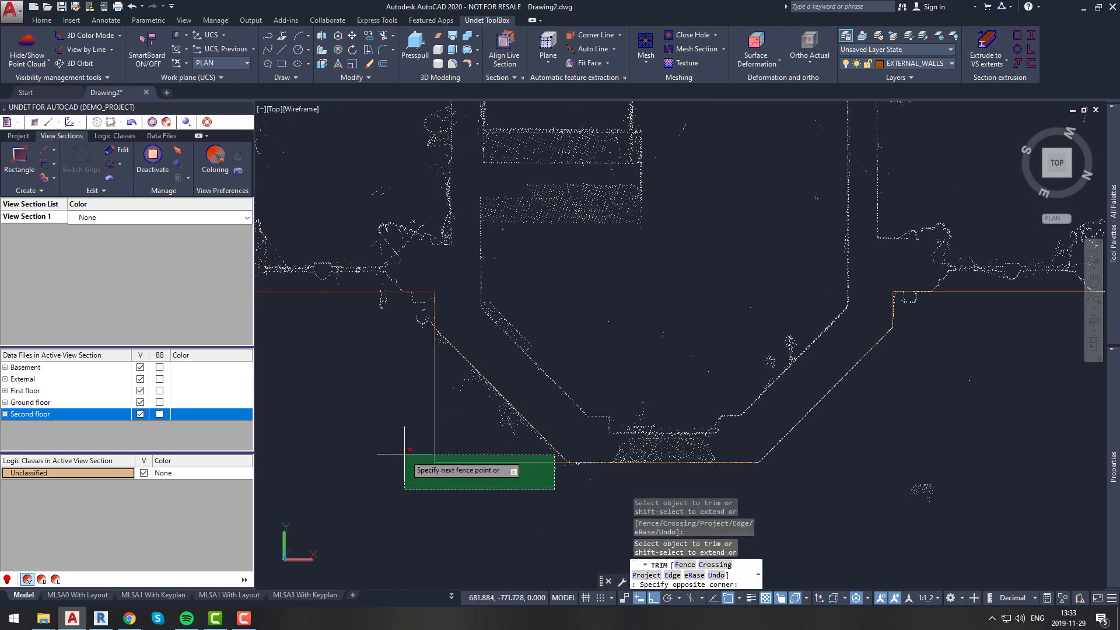
- Select the whole finished outline polyline with a crossing window
{"action": "scroll", "coordinate": [642, 350], "scroll_direction": "down", "scroll_amount": 4}
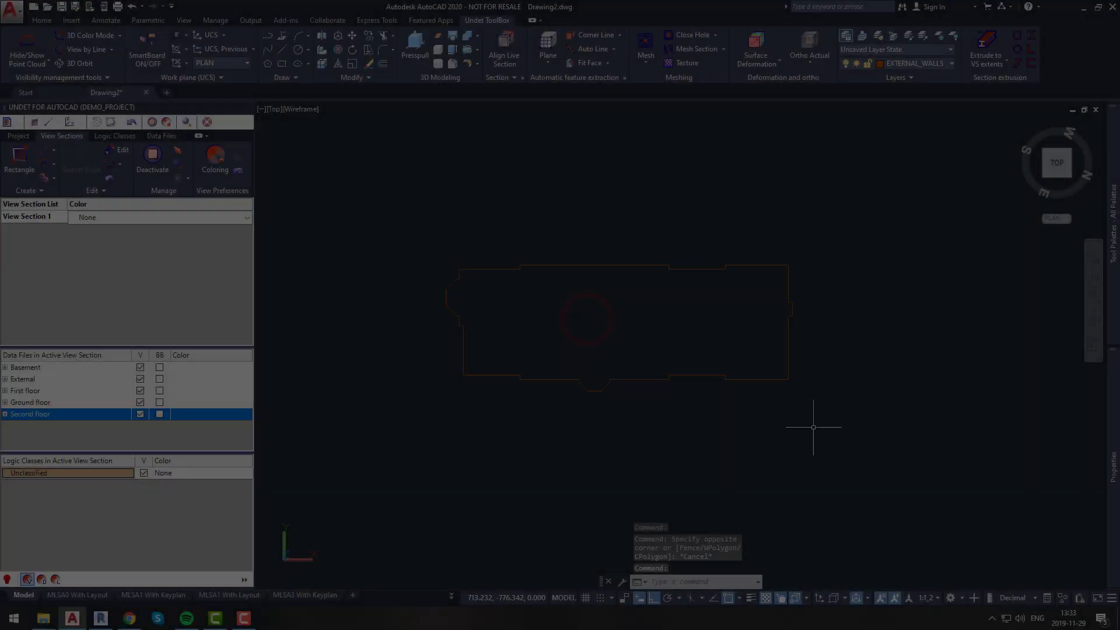
{"action": "left_click", "coordinate": [819, 434]}
{"action": "left_click", "coordinate": [426, 213]}
- Show the point cloud and offset the outline through a point on the inner wall face
{"action": "left_click", "coordinate": [35, 51]}
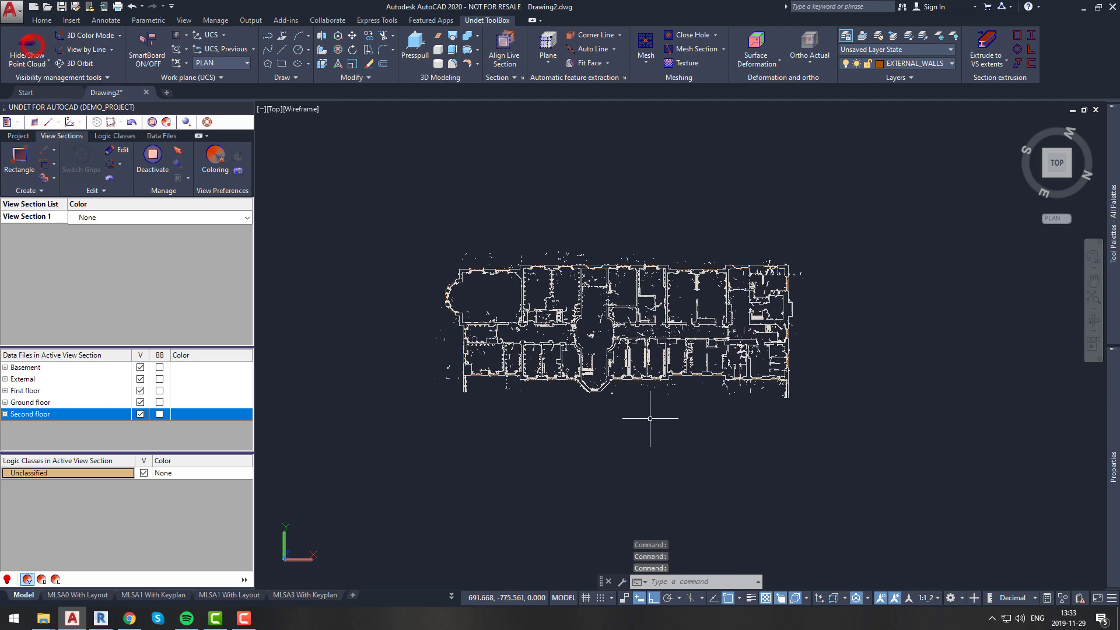
{"action": "scroll", "coordinate": [645, 364], "scroll_direction": "up", "scroll_amount": 6}
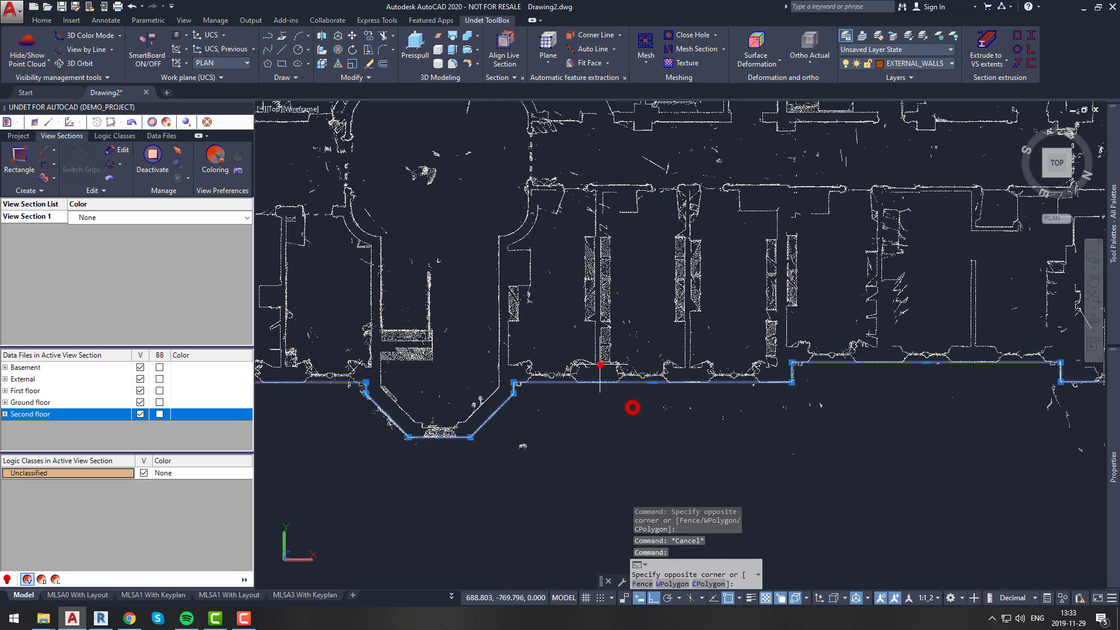
{"action": "scroll", "coordinate": [595, 351], "scroll_direction": "up", "scroll_amount": 4}
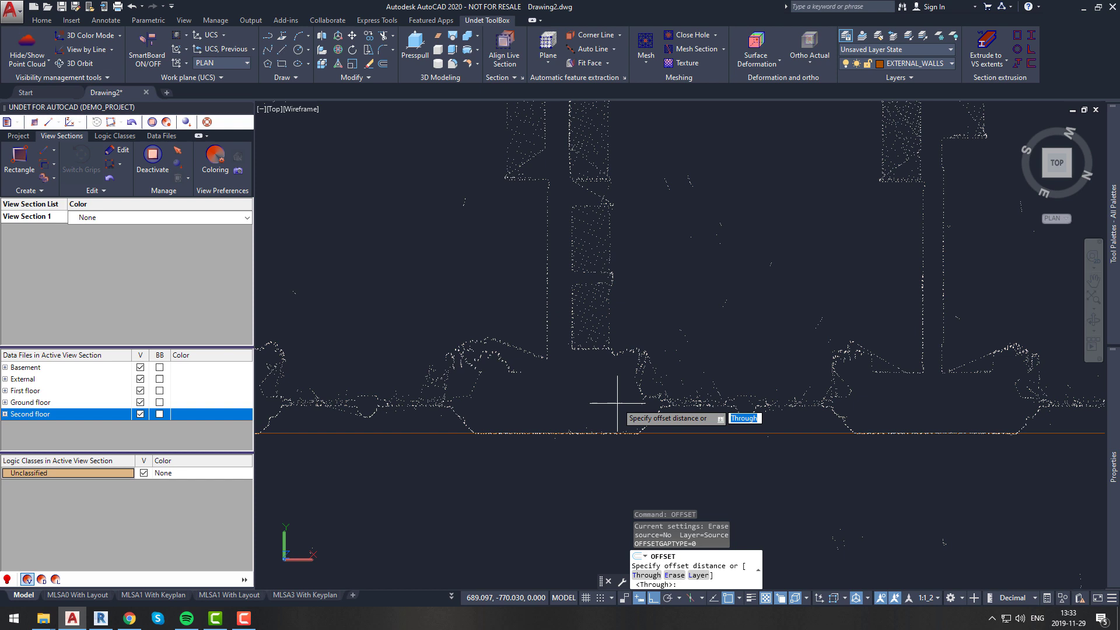
{"action": "left_click", "coordinate": [693, 374]}
{"action": "key", "text": "Escape"}
{"action": "scroll", "coordinate": [693, 373], "scroll_direction": "down", "scroll_amount": 5}
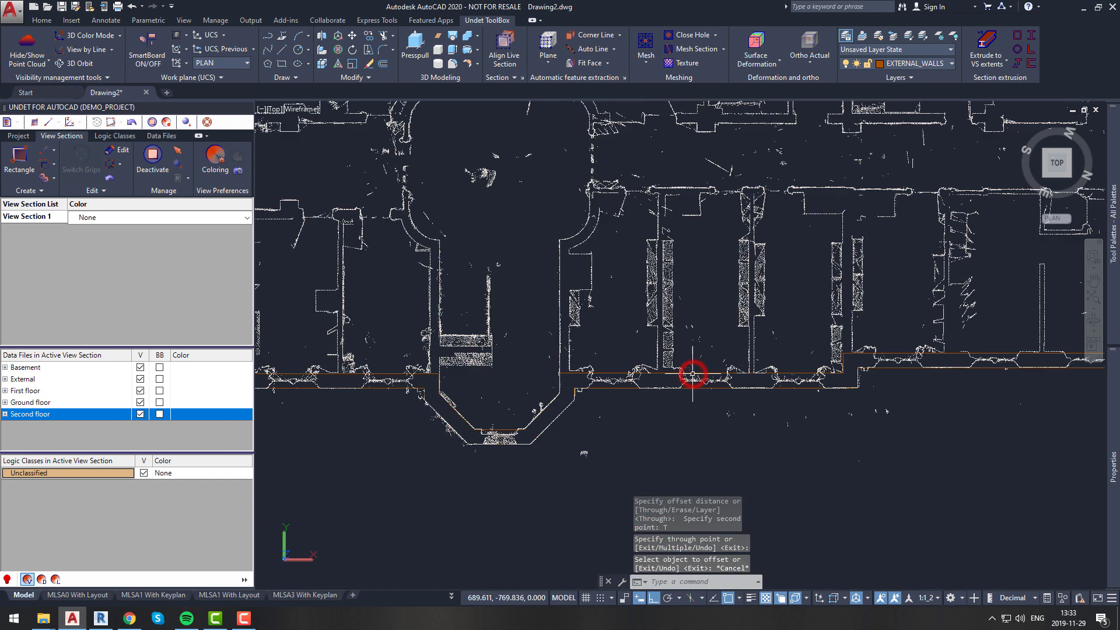
- Check the layer list, then pan to the lower outline segment
{"action": "left_click", "coordinate": [933, 64]}
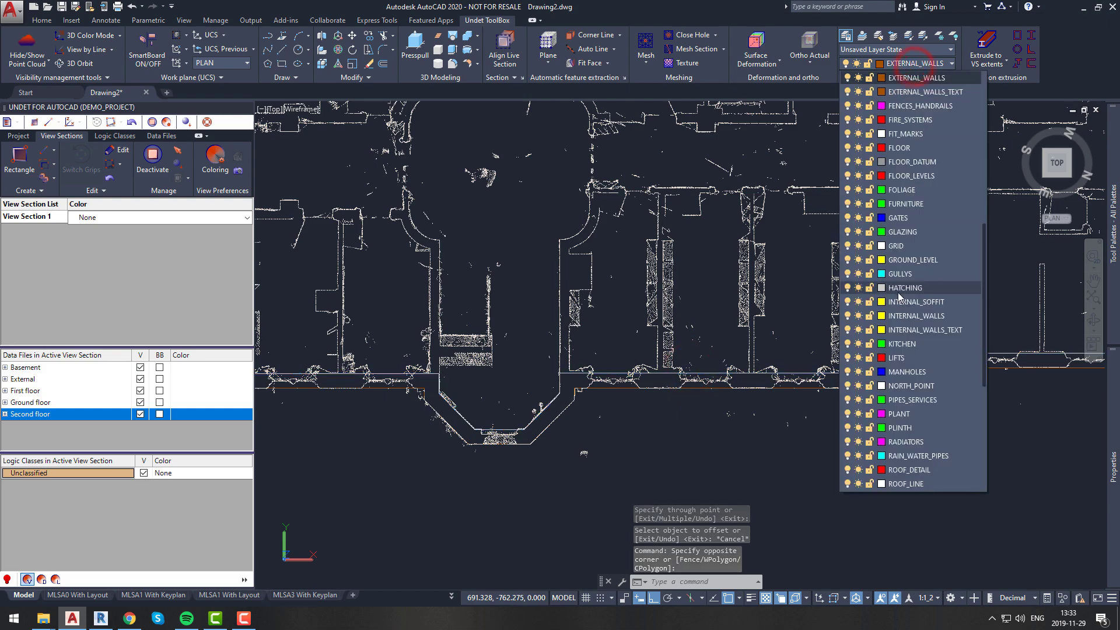
{"action": "key", "text": "Escape"}
{"action": "scroll", "coordinate": [901, 318], "scroll_direction": "down", "scroll_amount": 8}
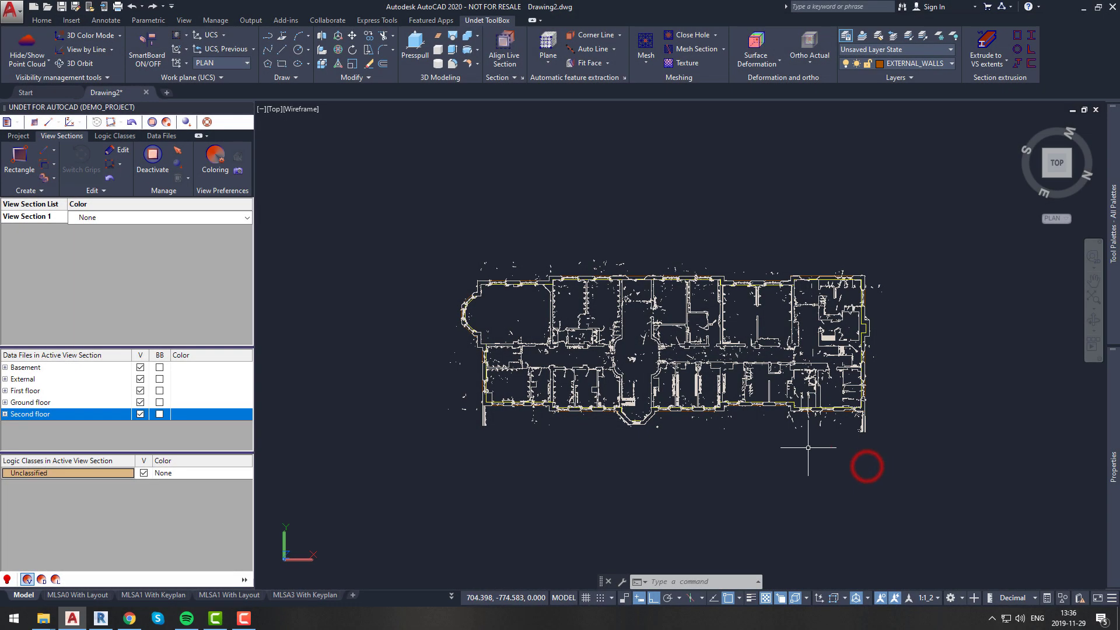
{"action": "scroll", "coordinate": [800, 450], "scroll_direction": "up", "scroll_amount": 6}
{"action": "left_click_drag", "start_coordinate": [667, 400], "coordinate": [741, 392]}
- Stretch the outline segment's midpoint grip onto the scanned wall
{"action": "key", "text": "Escape"}
{"action": "scroll", "coordinate": [605, 415], "scroll_direction": "up", "scroll_amount": 5}
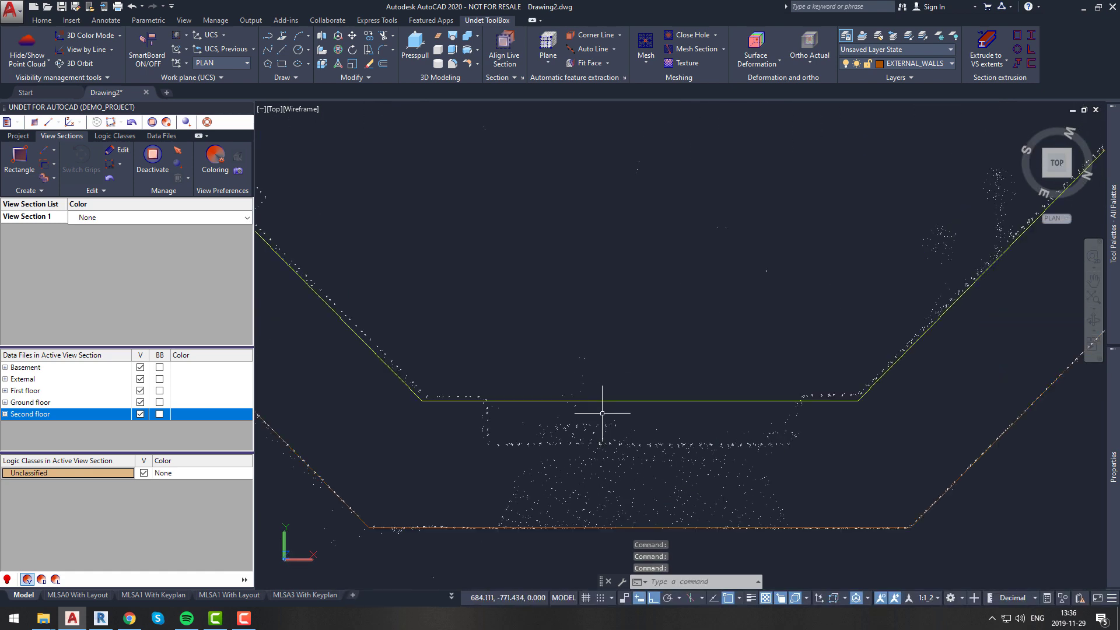
{"action": "left_click", "coordinate": [640, 402]}
{"action": "scroll", "coordinate": [639, 402], "scroll_direction": "up", "scroll_amount": 3}
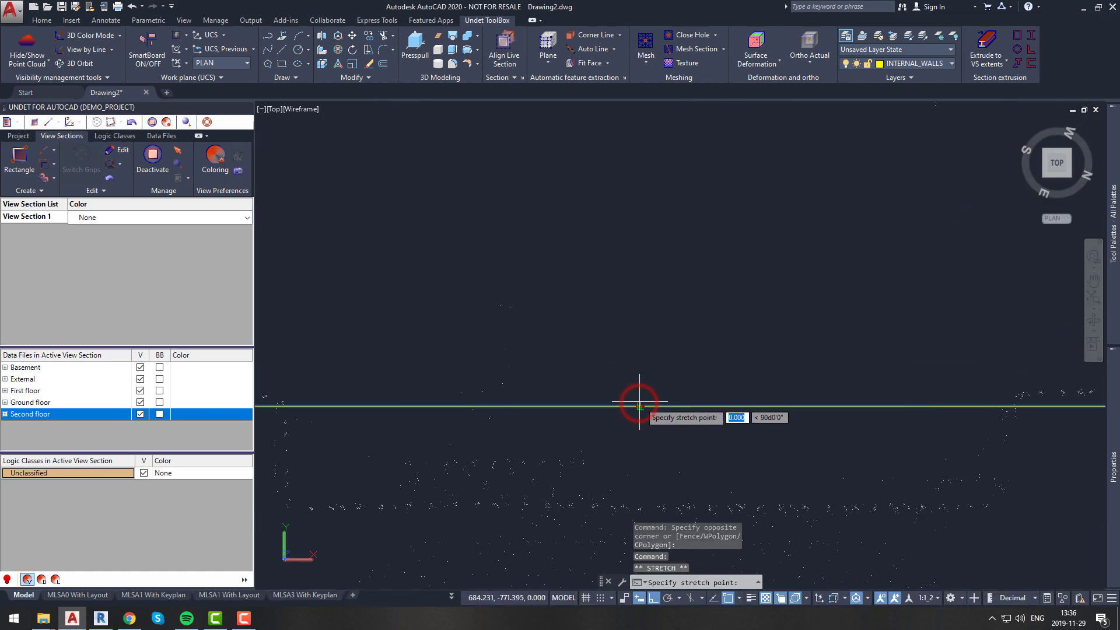
{"action": "left_click", "coordinate": [641, 399]}
{"action": "scroll", "coordinate": [642, 399], "scroll_direction": "down", "scroll_amount": 5}
{"action": "middle_click_drag", "start_coordinate": [649, 392], "coordinate": [524, 289]}
{"action": "scroll", "coordinate": [524, 287], "scroll_direction": "up", "scroll_amount": 3}
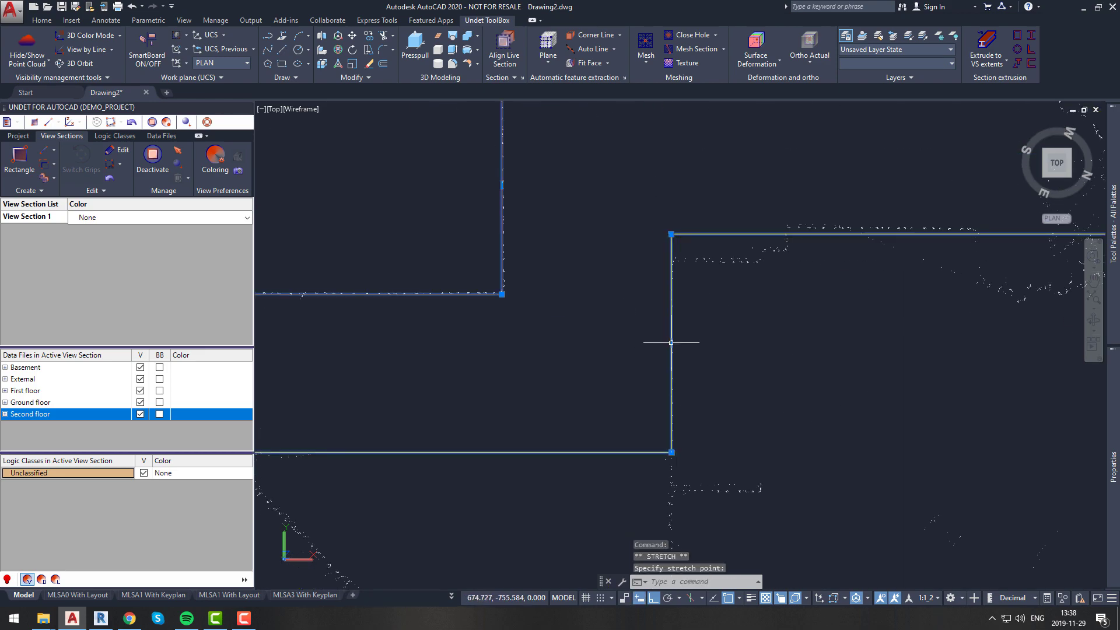
- Select the outline segments, then hide the point cloud
{"action": "left_click", "coordinate": [655, 267]}
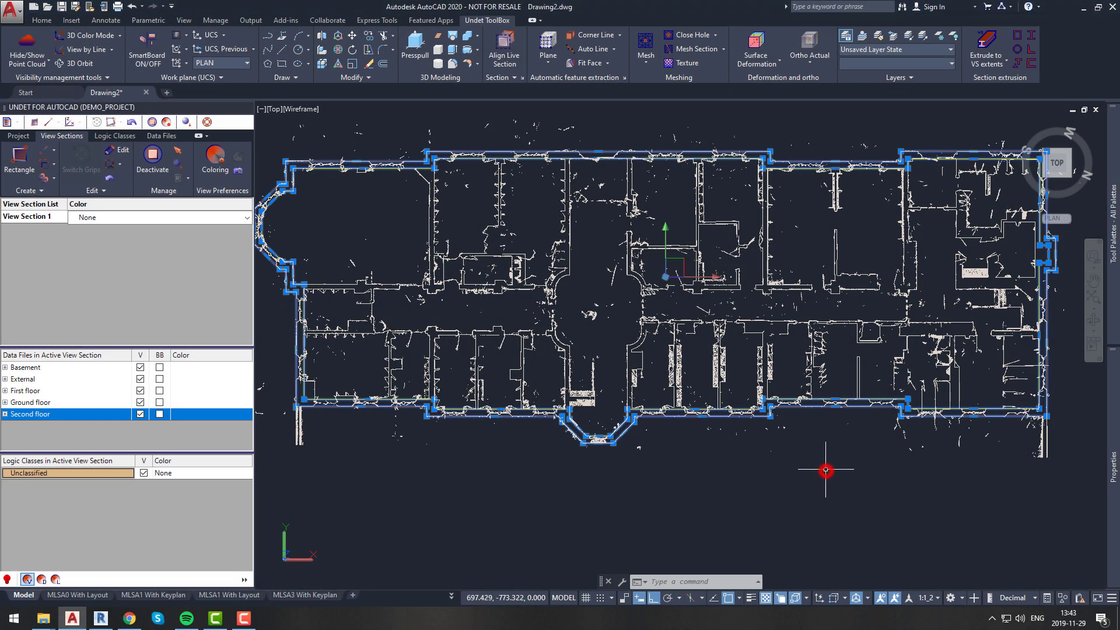
{"action": "scroll", "coordinate": [808, 477], "scroll_direction": "down", "scroll_amount": 2}
{"action": "left_click", "coordinate": [19, 46]}
- Show the point cloud again
{"action": "middle_click_drag", "start_coordinate": [617, 366], "coordinate": [605, 351]}
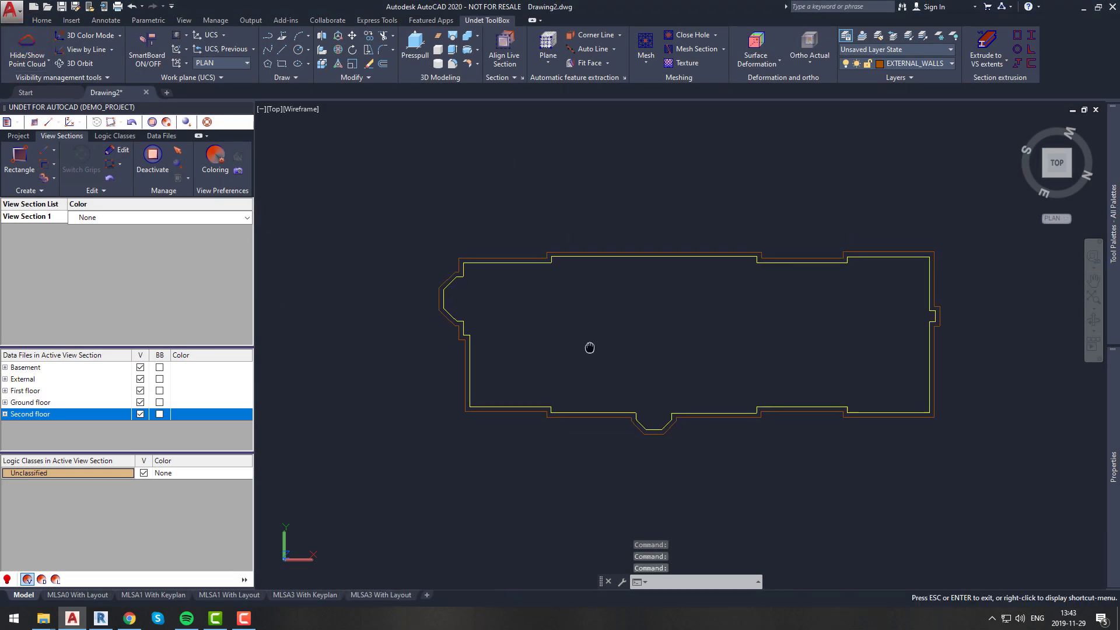
{"action": "key", "text": "Escape"}
{"action": "left_click", "coordinate": [26, 42]}
{"action": "scroll", "coordinate": [427, 315], "scroll_direction": "up", "scroll_amount": 3}
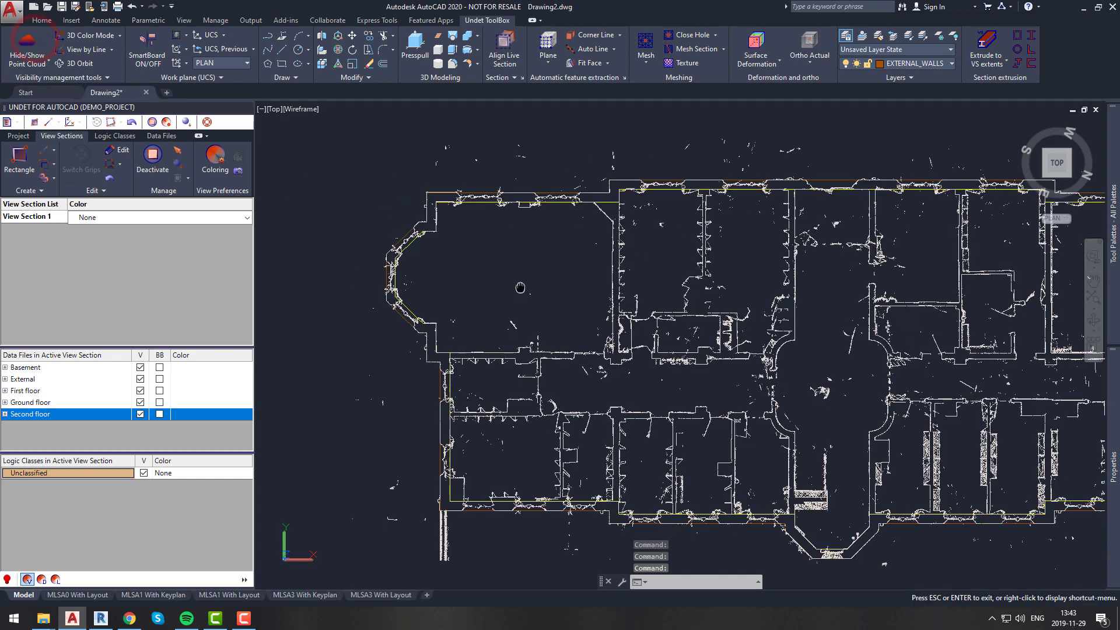
- Create View Section 2 from a rectangle clipping the central corridor strip
{"action": "left_click", "coordinate": [54, 164]}
{"action": "left_click", "coordinate": [62, 296]}
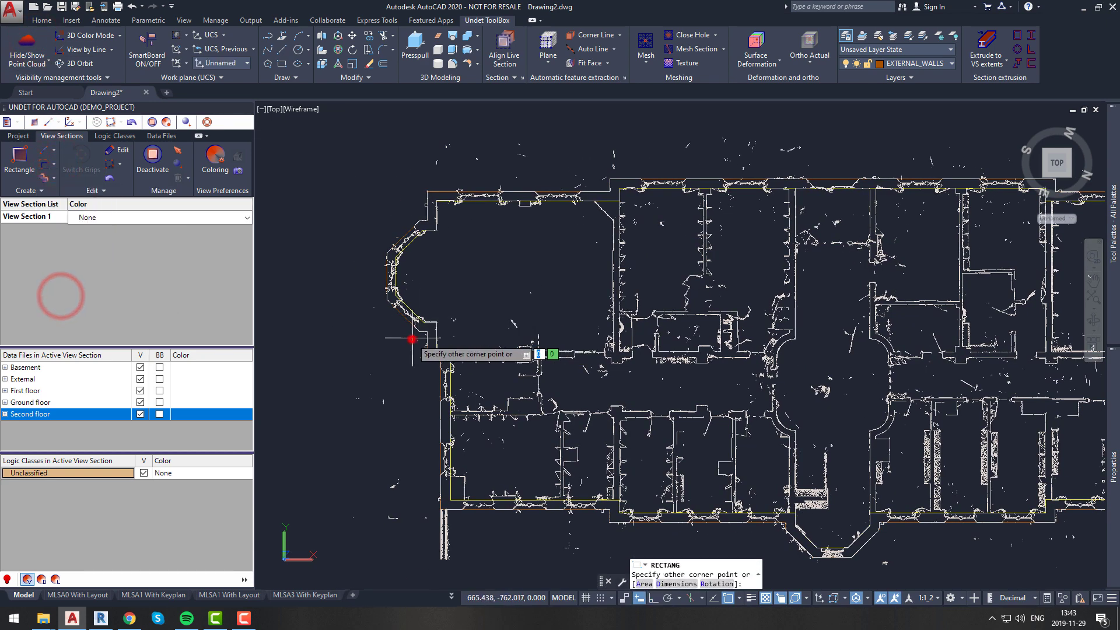
{"action": "left_click", "coordinate": [820, 428]}
{"action": "scroll", "coordinate": [607, 419], "scroll_direction": "up", "scroll_amount": 5}
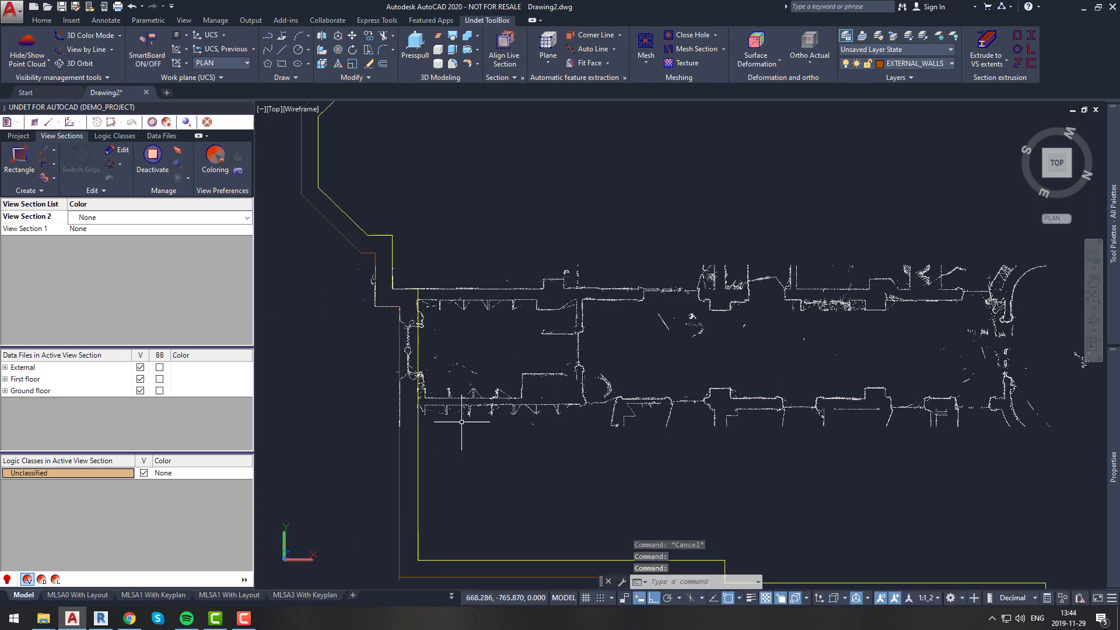
{"action": "left_click_drag", "start_coordinate": [483, 419], "coordinate": [506, 454]}
{"action": "scroll", "coordinate": [671, 376], "scroll_direction": "down", "scroll_amount": 3}
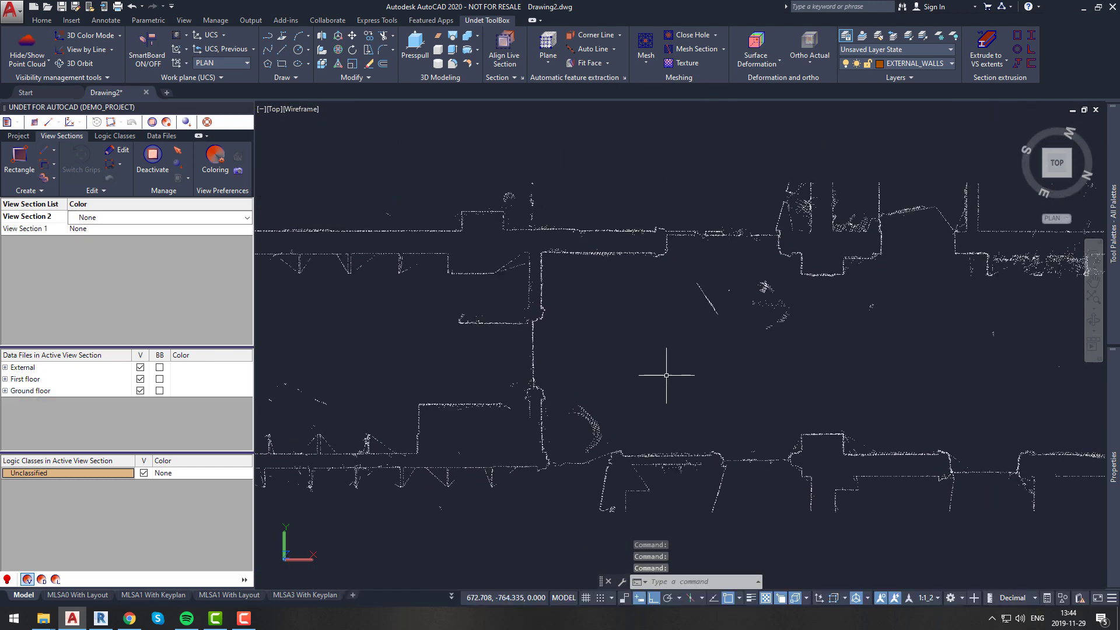
{"action": "key", "text": "Escape"}
{"action": "middle_click_drag", "start_coordinate": [534, 352], "coordinate": [734, 358]}
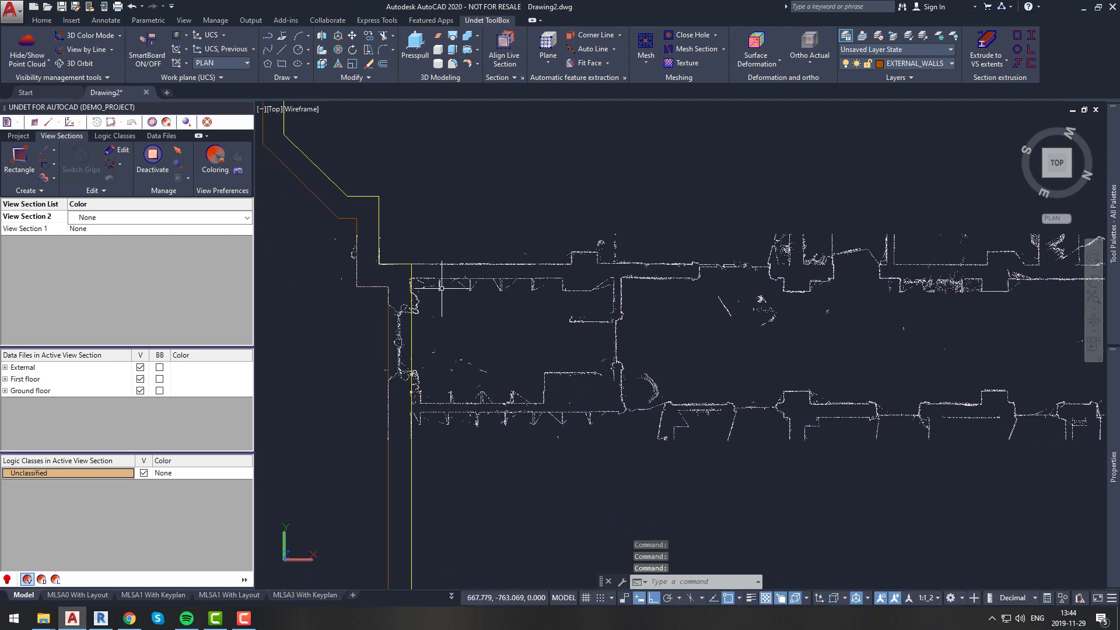
- Make INTERNAL_WALLS current and trace an interior wall polyline over the scan
{"action": "left_click", "coordinate": [924, 63]}
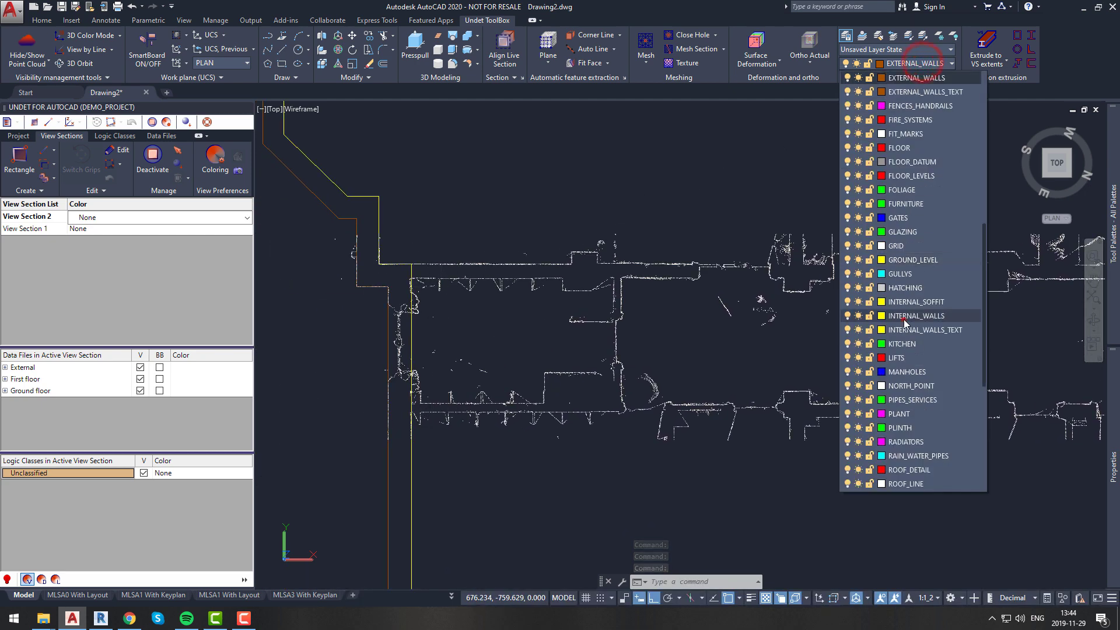
{"action": "left_click", "coordinate": [904, 318]}
{"action": "scroll", "coordinate": [447, 286], "scroll_direction": "up", "scroll_amount": 3}
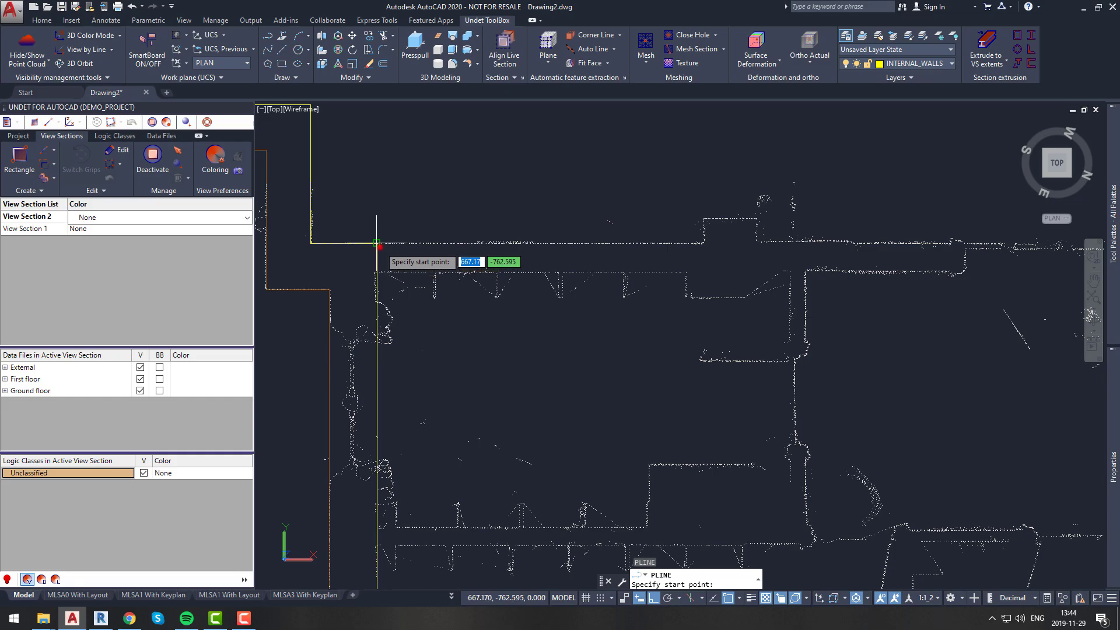
{"action": "left_click", "coordinate": [380, 245]}
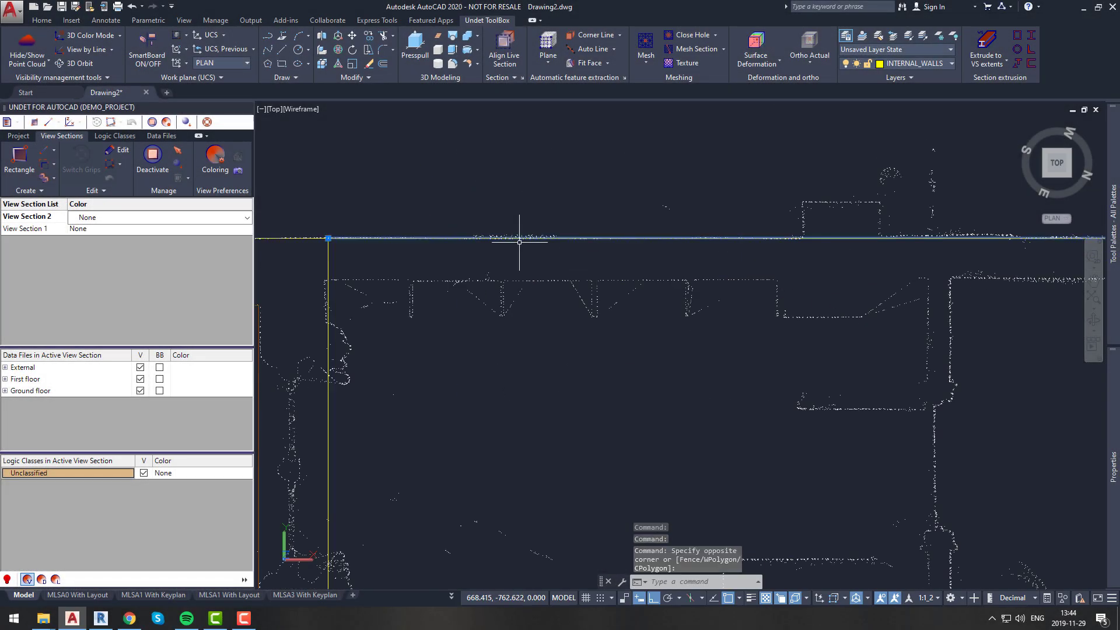
{"action": "key", "text": "Return"}
{"action": "type", "text": "P"}
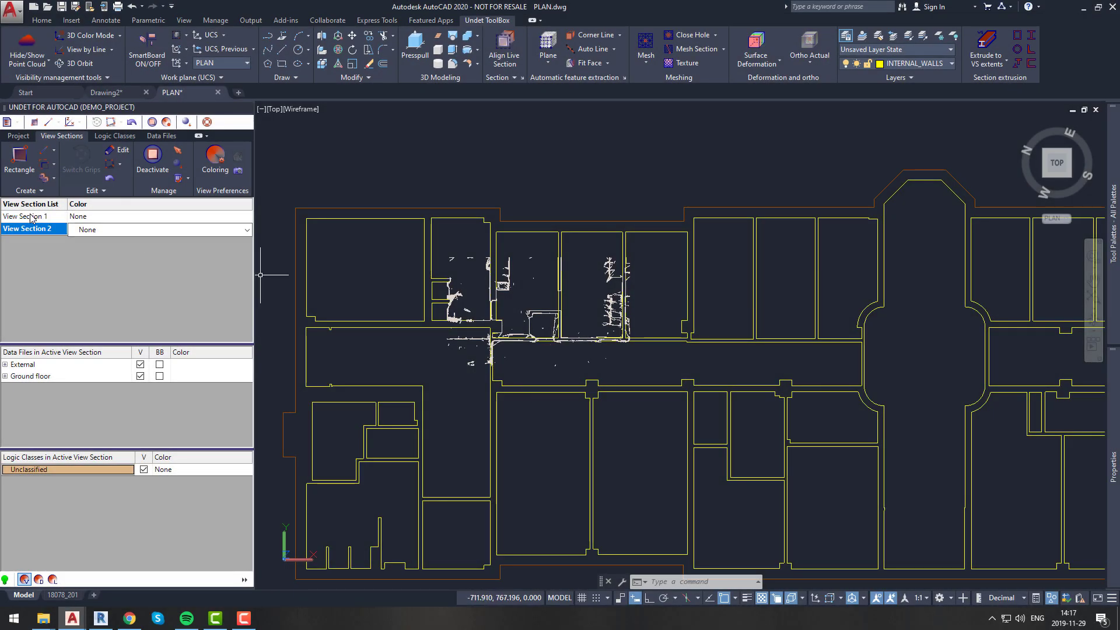
- Activate View Section 1 from the View Section List and zoom around the plan
{"action": "right_click", "coordinate": [33, 219]}
{"action": "left_click", "coordinate": [54, 223]}
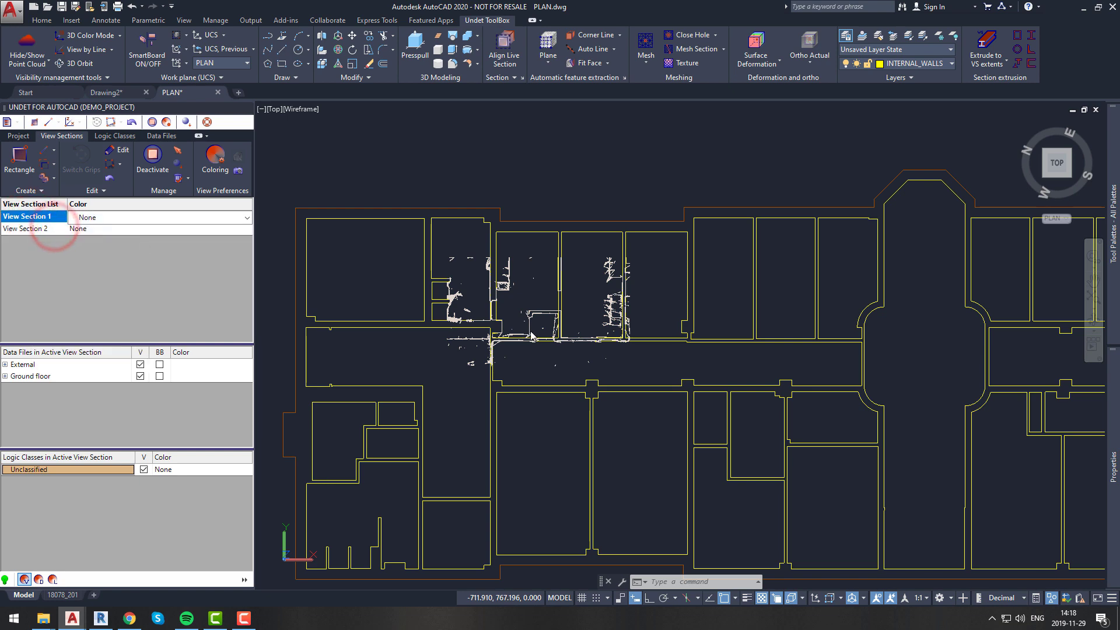
{"action": "left_click", "coordinate": [540, 352]}
{"action": "scroll", "coordinate": [541, 352], "scroll_direction": "down", "scroll_amount": 3}
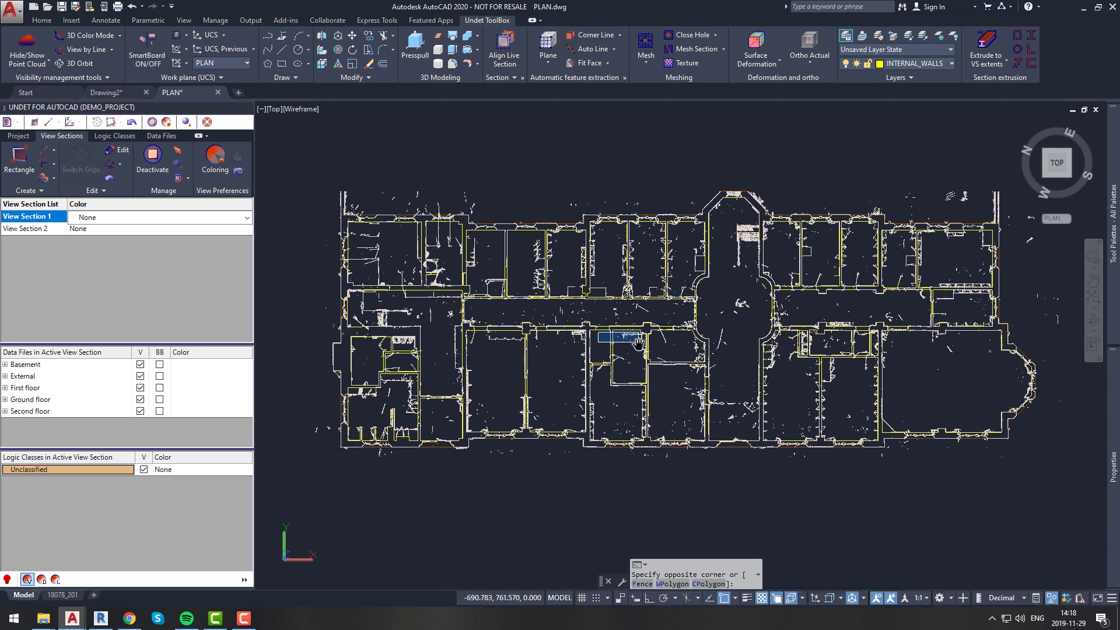
{"action": "key", "text": "Escape"}
{"action": "scroll", "coordinate": [681, 376], "scroll_direction": "up", "scroll_amount": 2}
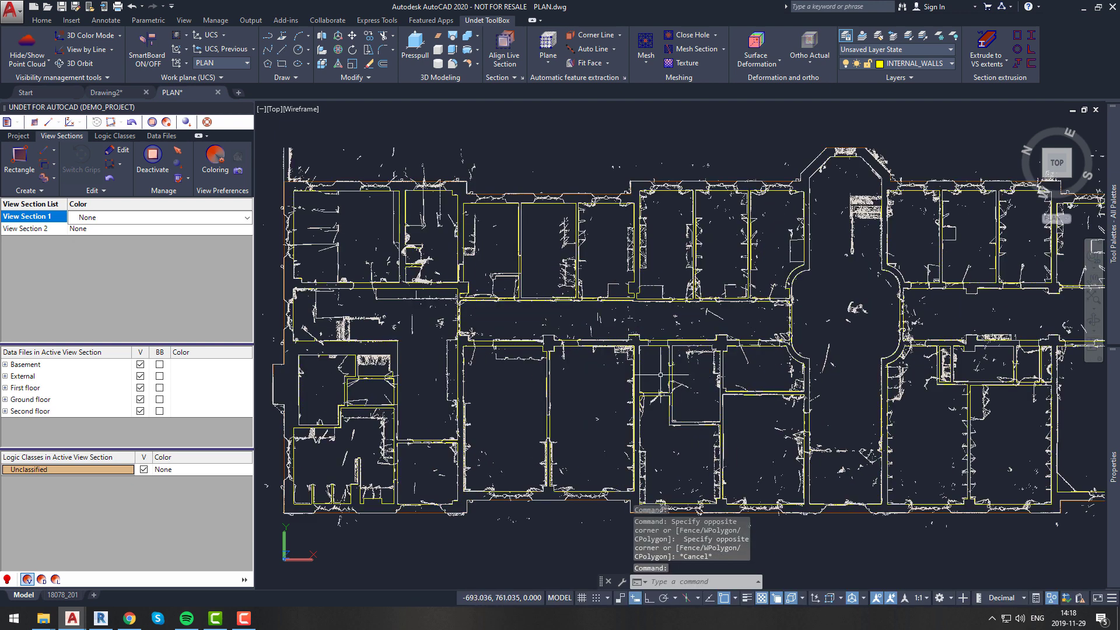
{"action": "scroll", "coordinate": [584, 348], "scroll_direction": "up", "scroll_amount": 5}
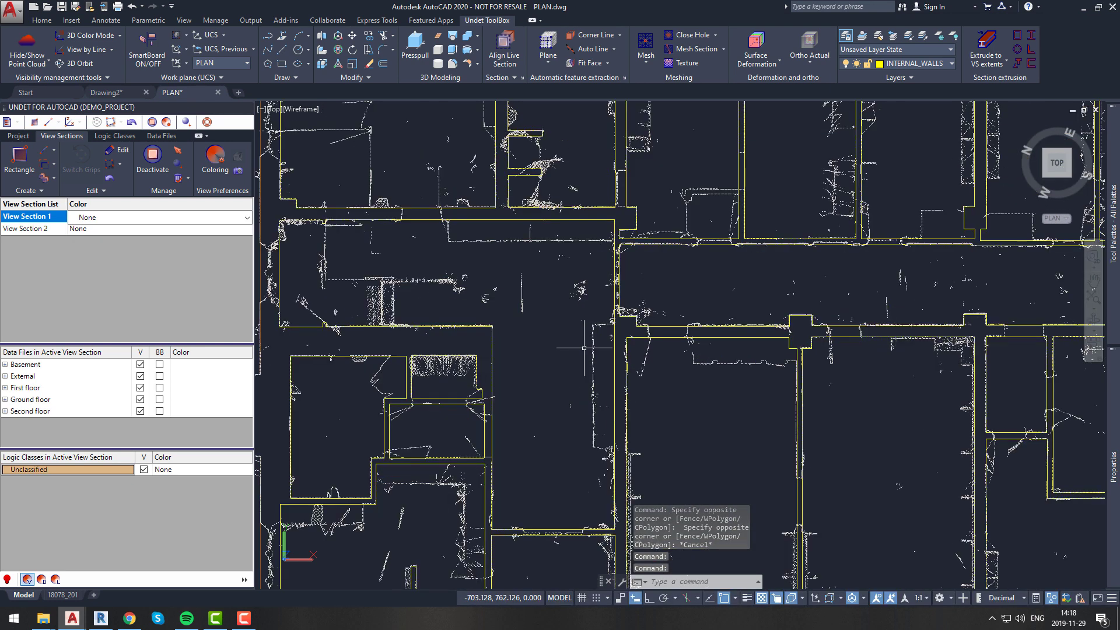
{"action": "scroll", "coordinate": [584, 348], "scroll_direction": "down", "scroll_amount": 2}
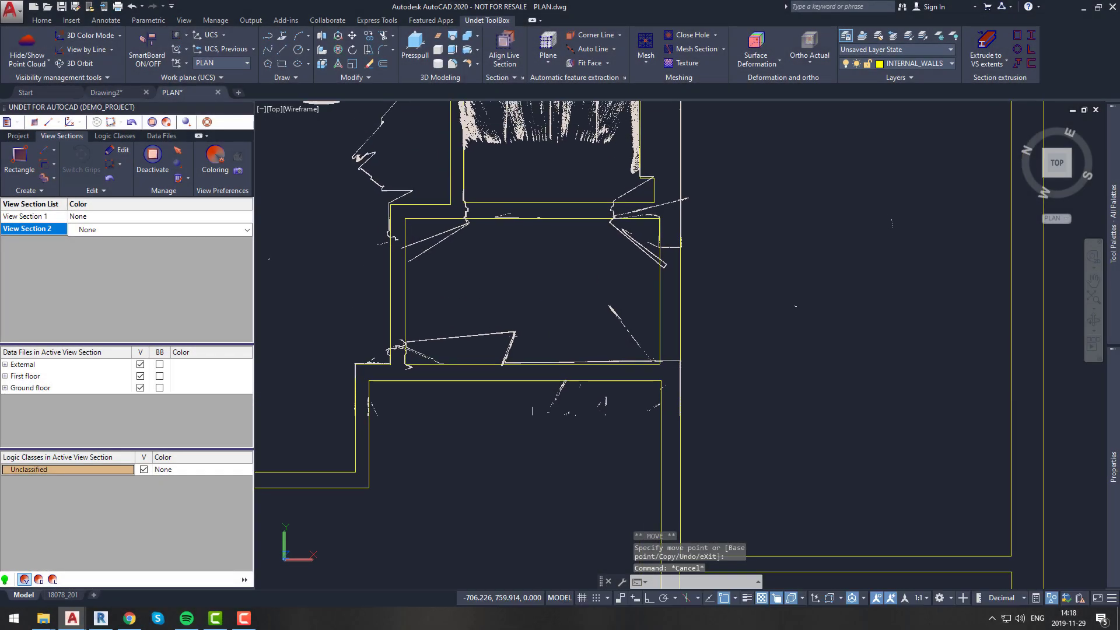
- Set View Section 2's Color to By Intensity and zoom into the room
{"action": "scroll", "coordinate": [522, 271], "scroll_direction": "down", "scroll_amount": 4}
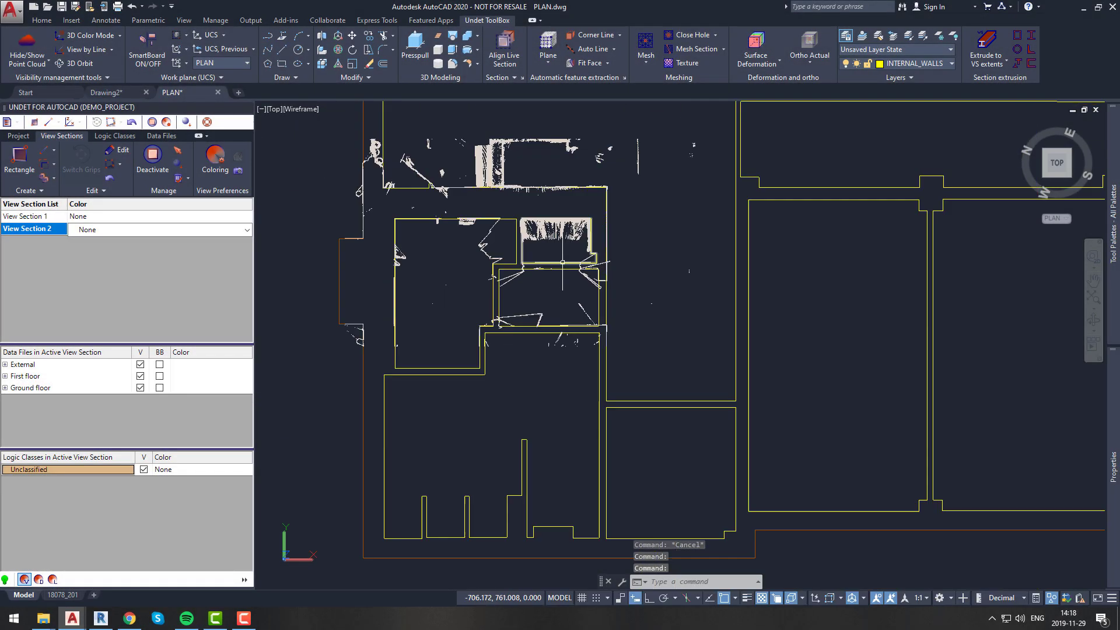
{"action": "left_click", "coordinate": [196, 232]}
{"action": "left_click", "coordinate": [179, 254]}
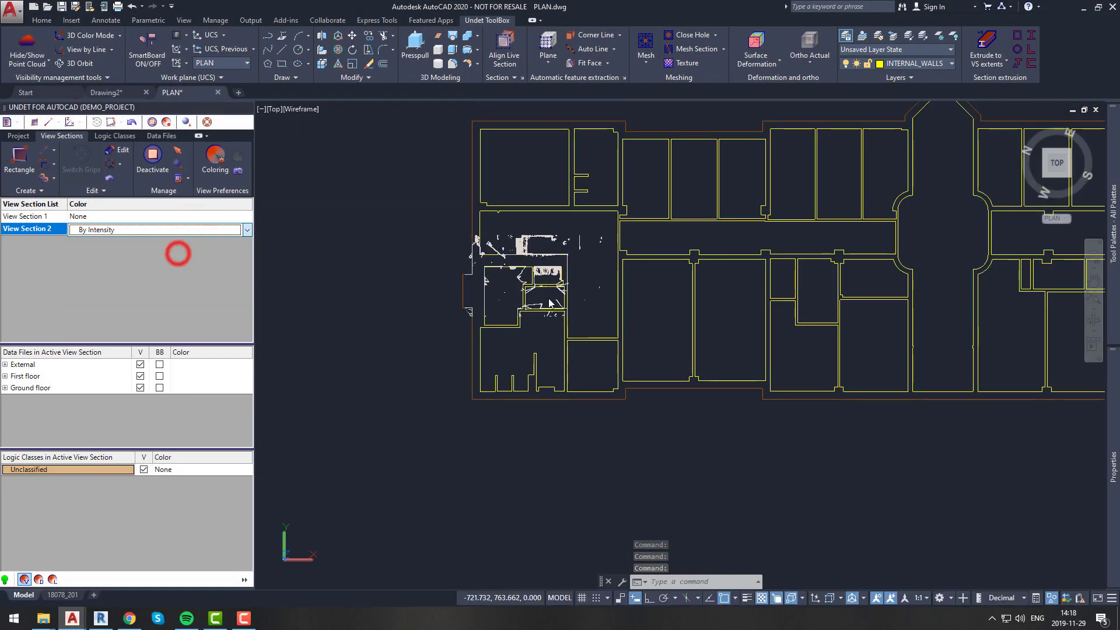
{"action": "scroll", "coordinate": [560, 292], "scroll_direction": "up", "scroll_amount": 5}
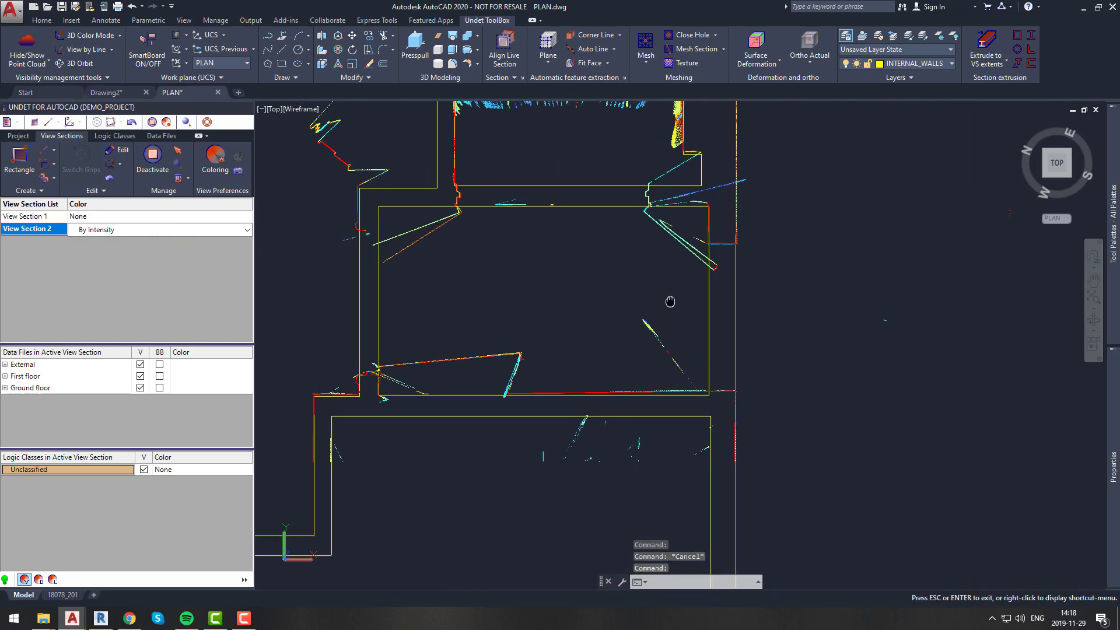
{"action": "scroll", "coordinate": [502, 289], "scroll_direction": "up", "scroll_amount": 2}
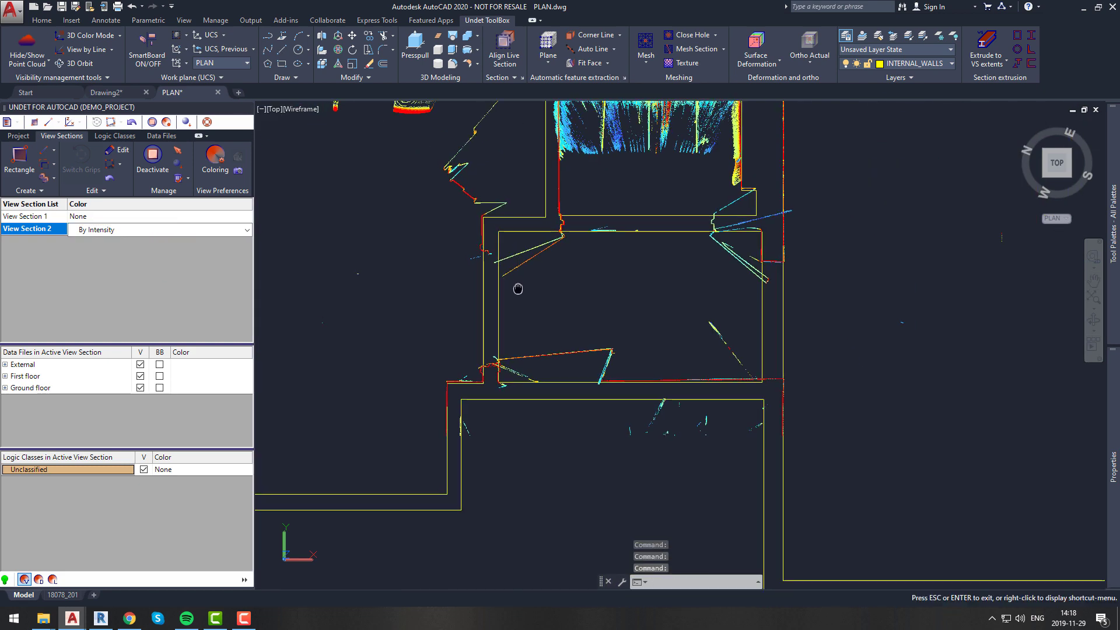
- Duplicate the view section and rename it Bottom
{"action": "middle_click_drag", "start_coordinate": [518, 293], "coordinate": [592, 300]}
{"action": "scroll", "coordinate": [591, 300], "scroll_direction": "down", "scroll_amount": 5}
{"action": "key", "text": "Escape"}
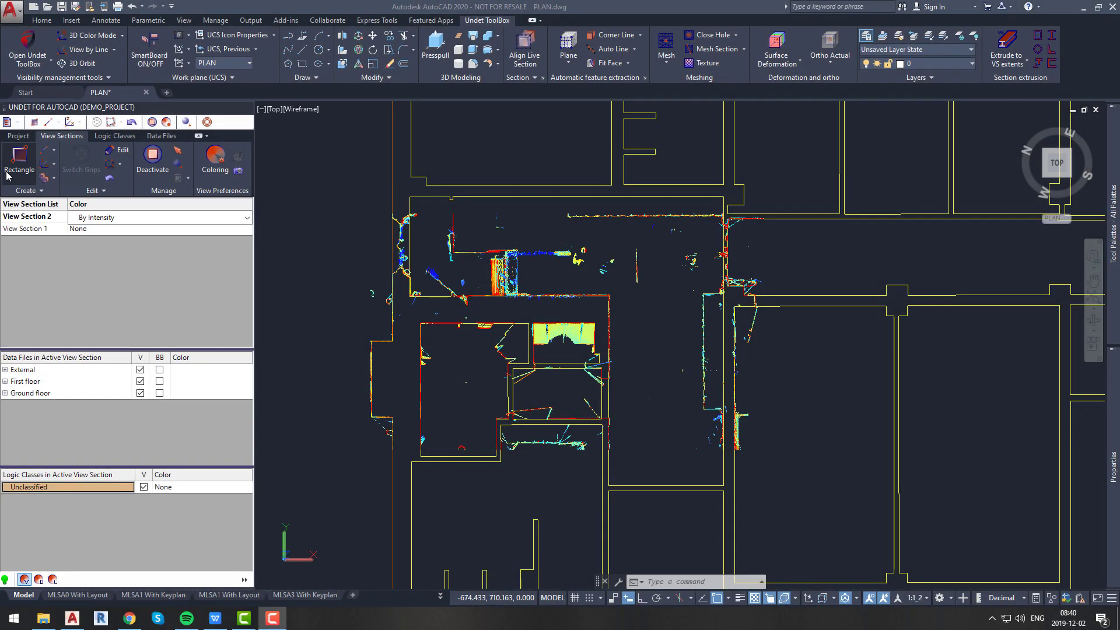
{"action": "right_click", "coordinate": [22, 221]}
{"action": "left_click", "coordinate": [55, 178]}
{"action": "left_click", "coordinate": [52, 194]}
{"action": "right_click", "coordinate": [50, 241]}
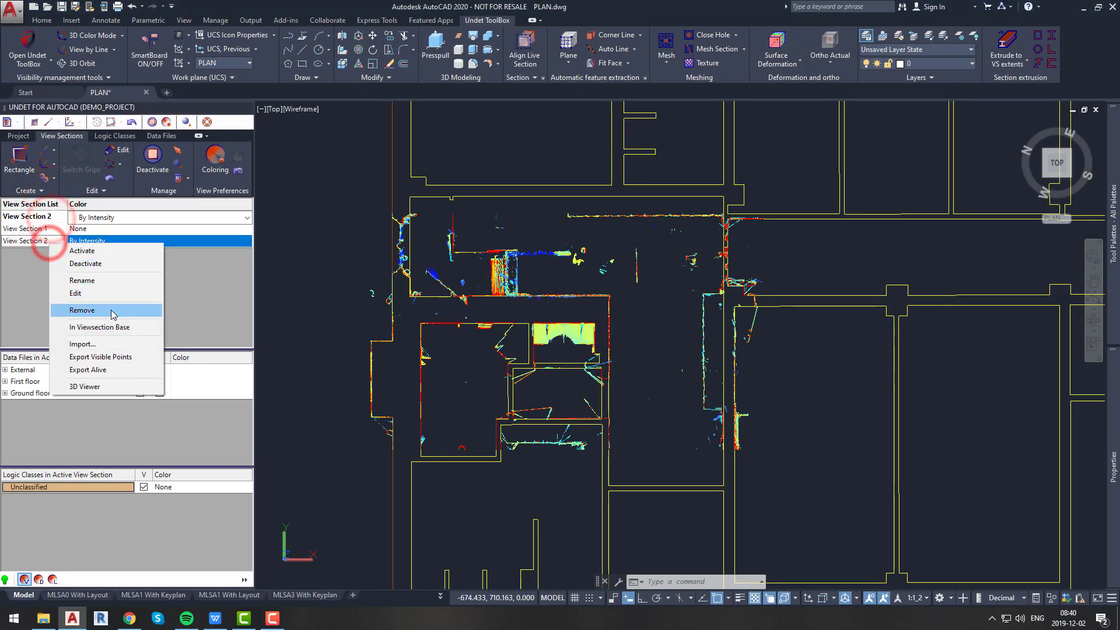
{"action": "left_click", "coordinate": [116, 279]}
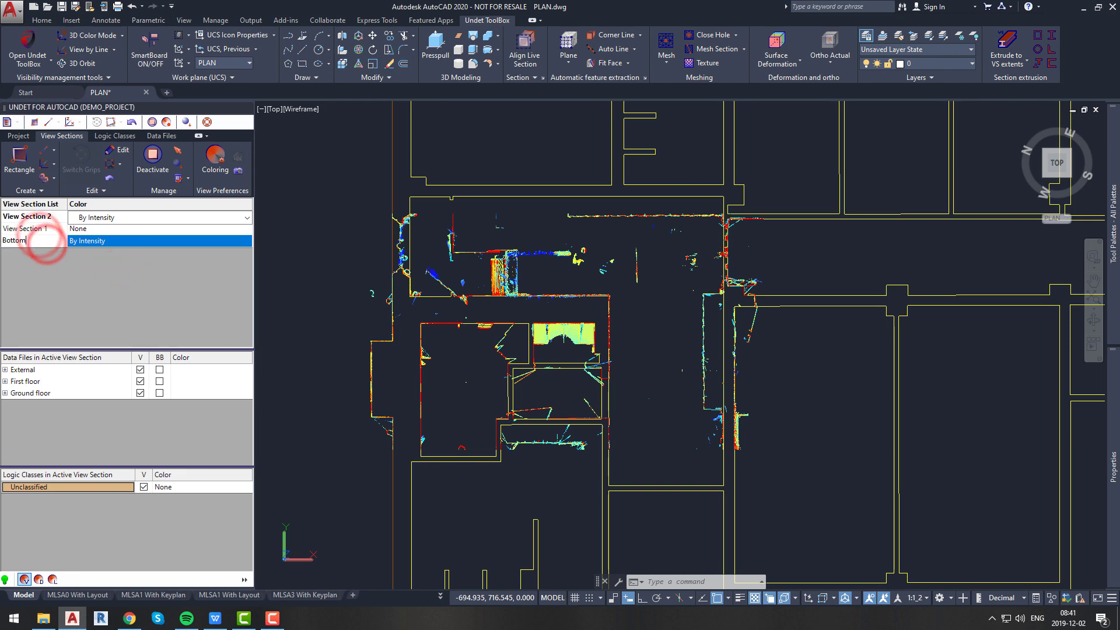
- In Front view, drag the section's top and bottom limits into a thin band
{"action": "left_click", "coordinate": [970, 255]}
{"action": "left_click", "coordinate": [1057, 181]}
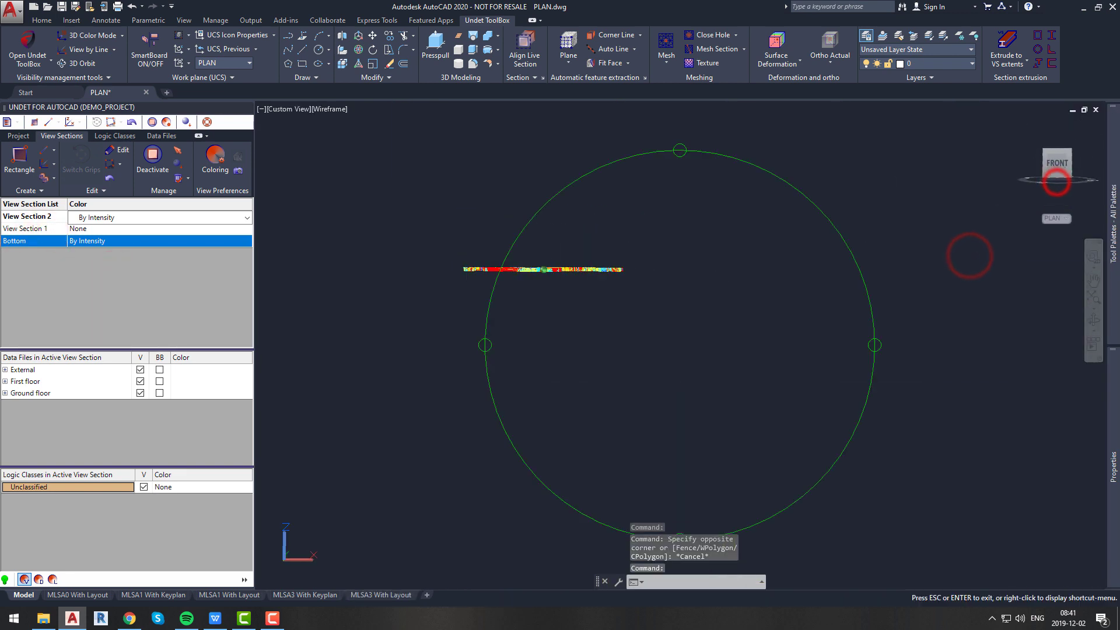
{"action": "scroll", "coordinate": [524, 280], "scroll_direction": "up", "scroll_amount": 4}
{"action": "left_click", "coordinate": [549, 356]}
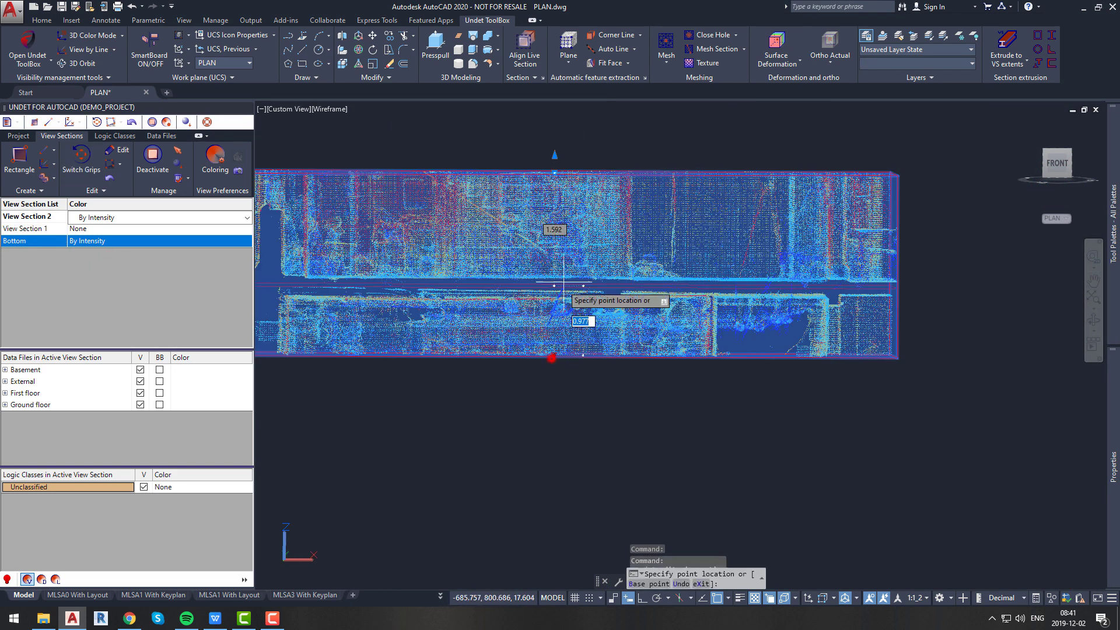
{"action": "left_click", "coordinate": [584, 397]}
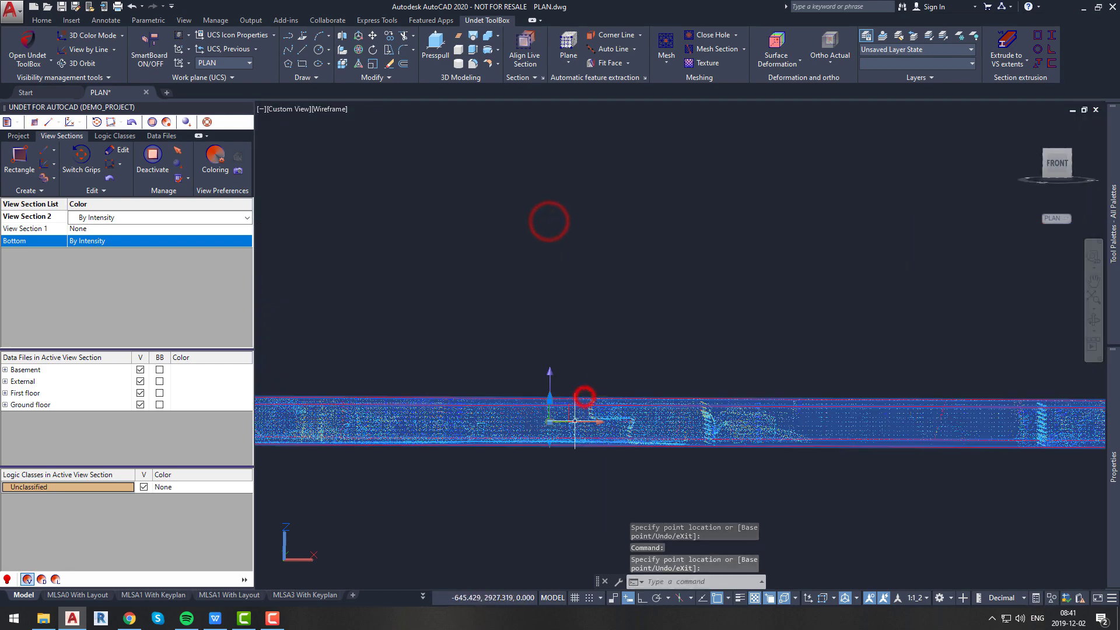
{"action": "left_click", "coordinate": [549, 443]}
{"action": "left_click", "coordinate": [629, 396]}
{"action": "key", "text": "Escape"}
- Return to the Top plan view and close the view section editing
{"action": "left_click", "coordinate": [1062, 143]}
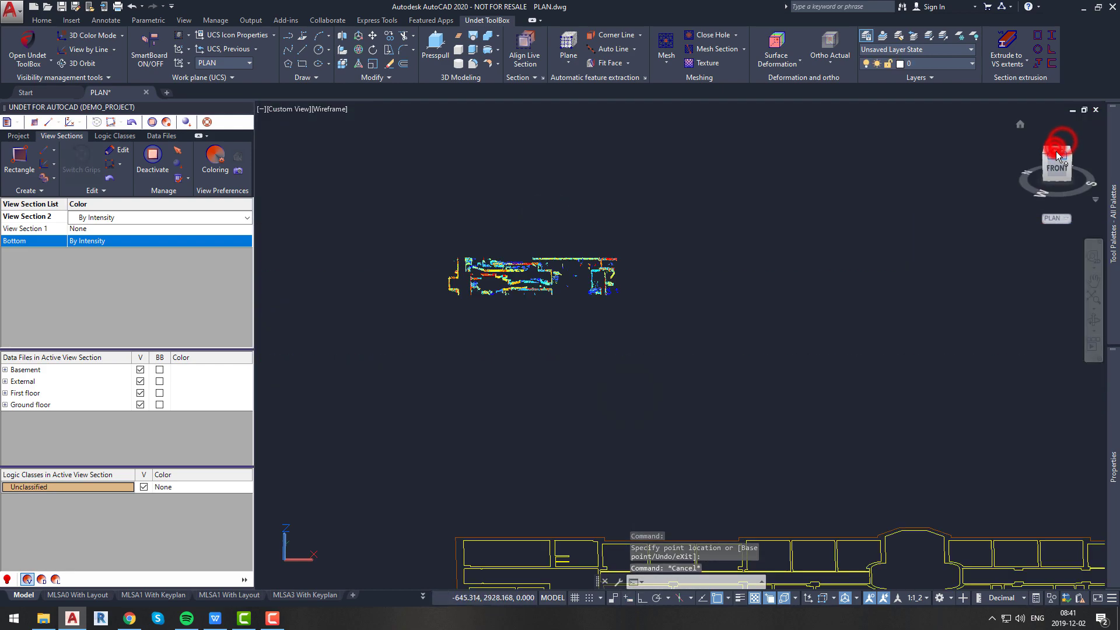
{"action": "scroll", "coordinate": [544, 343], "scroll_direction": "up", "scroll_amount": 5}
{"action": "double_click", "coordinate": [656, 311]}
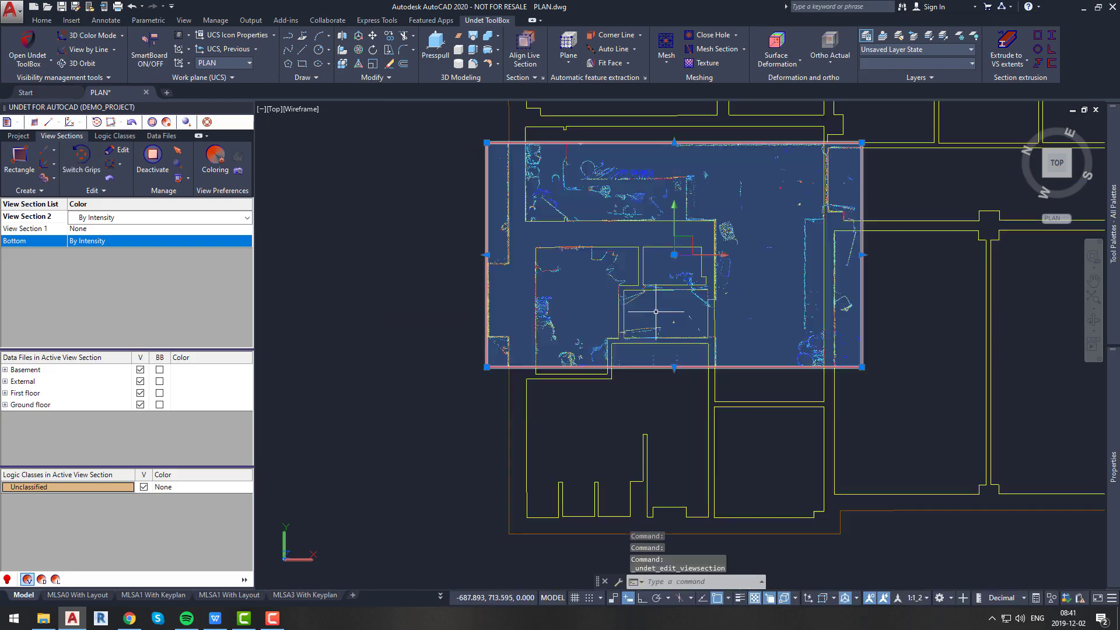
{"action": "left_click", "coordinate": [675, 144]}
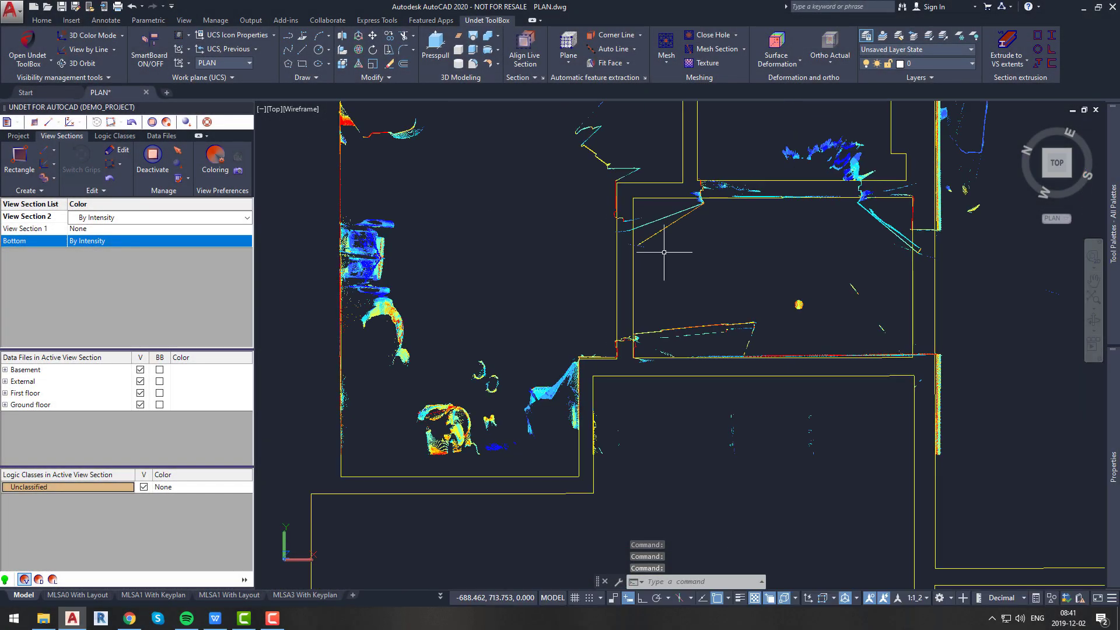
- Align the UCS to the wall line and place the door block in its opening
{"action": "middle_click_drag", "start_coordinate": [664, 252], "coordinate": [669, 223]}
{"action": "scroll", "coordinate": [669, 222], "scroll_direction": "up", "scroll_amount": 3}
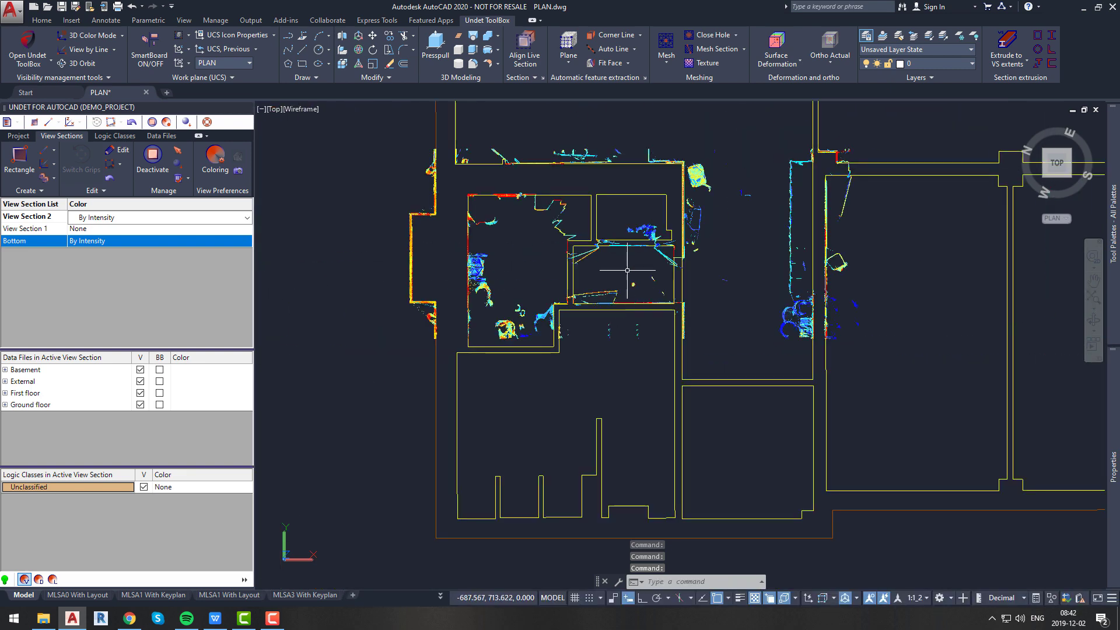
{"action": "scroll", "coordinate": [627, 270], "scroll_direction": "up", "scroll_amount": 2}
{"action": "left_click", "coordinate": [1112, 224]}
{"action": "left_click", "coordinate": [1068, 205]}
{"action": "scroll", "coordinate": [582, 299], "scroll_direction": "up", "scroll_amount": 5}
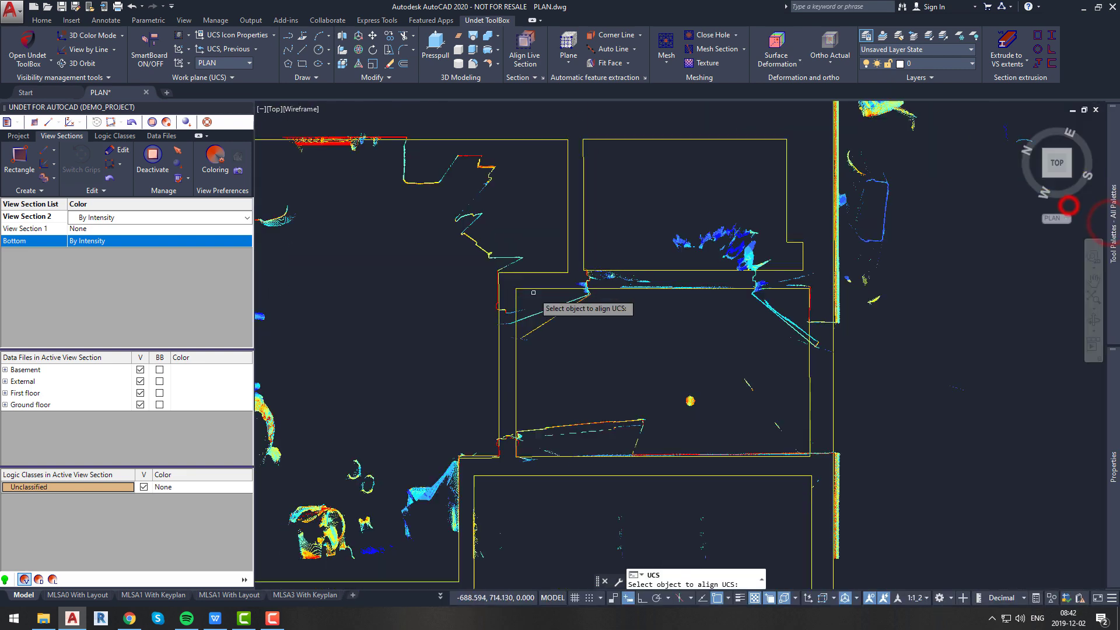
{"action": "left_click", "coordinate": [703, 281]}
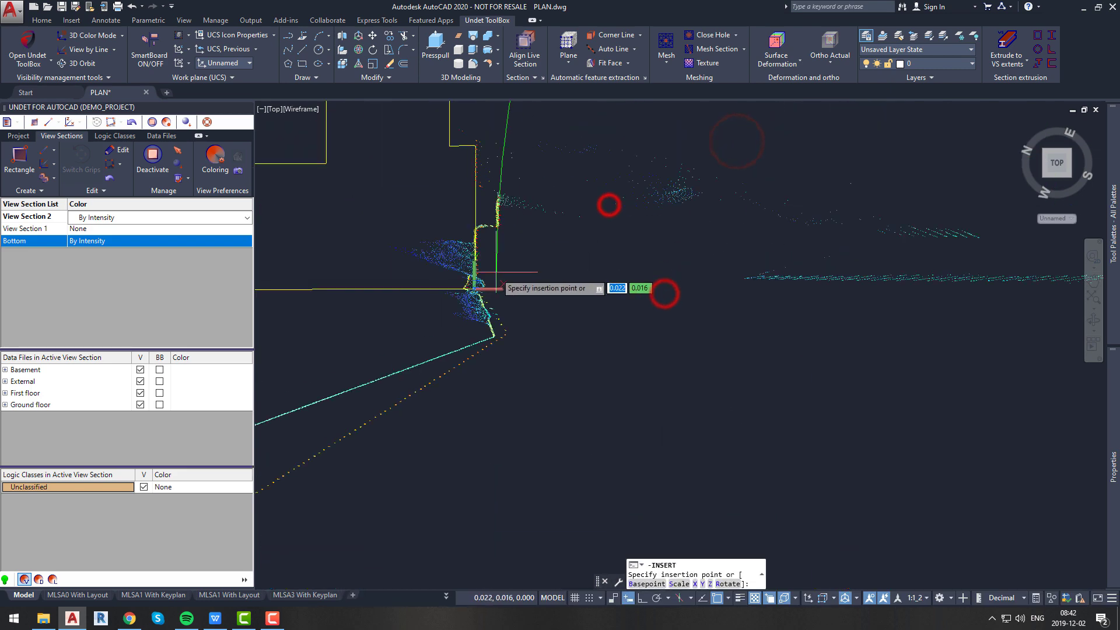
{"action": "left_click", "coordinate": [1021, 280]}
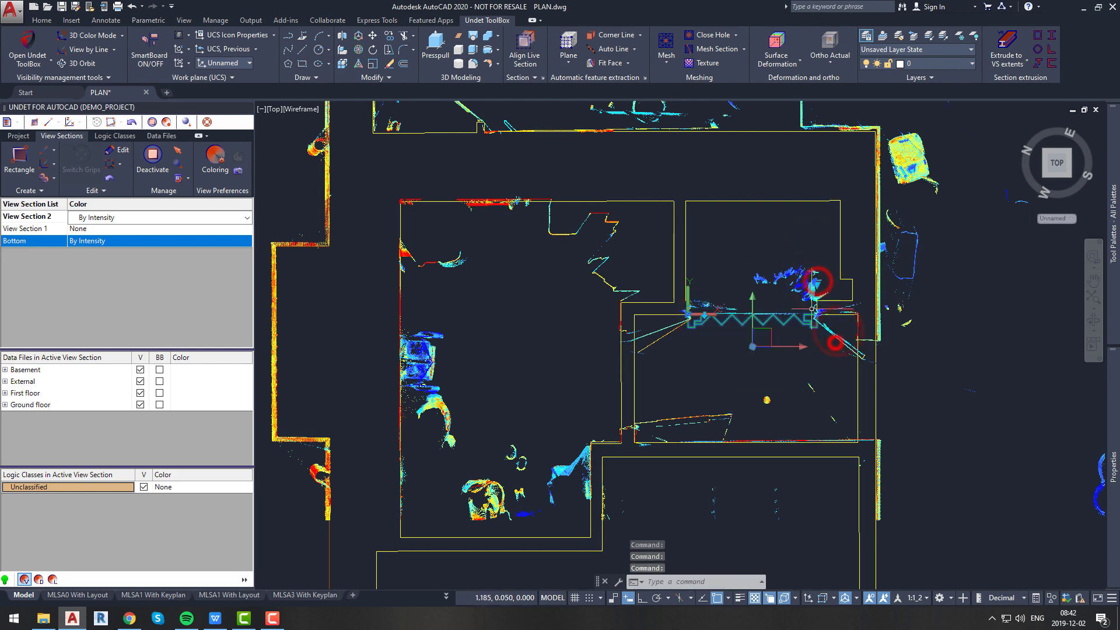
{"action": "key", "text": "Escape"}
- Explode the placed door block into lines with X
{"action": "scroll", "coordinate": [825, 340], "scroll_direction": "up", "scroll_amount": 4}
{"action": "scroll", "coordinate": [937, 327], "scroll_direction": "down", "scroll_amount": 2}
{"action": "mouse_move", "coordinate": [1115, 228]}
{"action": "scroll", "coordinate": [643, 392], "scroll_direction": "up", "scroll_amount": 3}
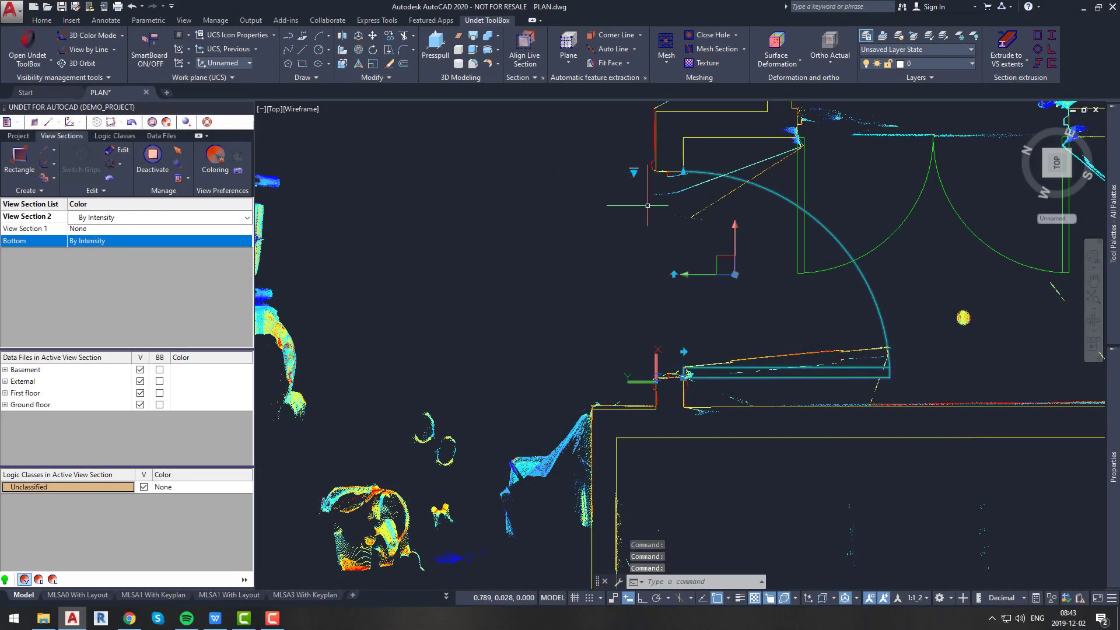
{"action": "type", "text": "x"}
{"action": "key", "text": "Return"}
{"action": "key", "text": "Escape"}
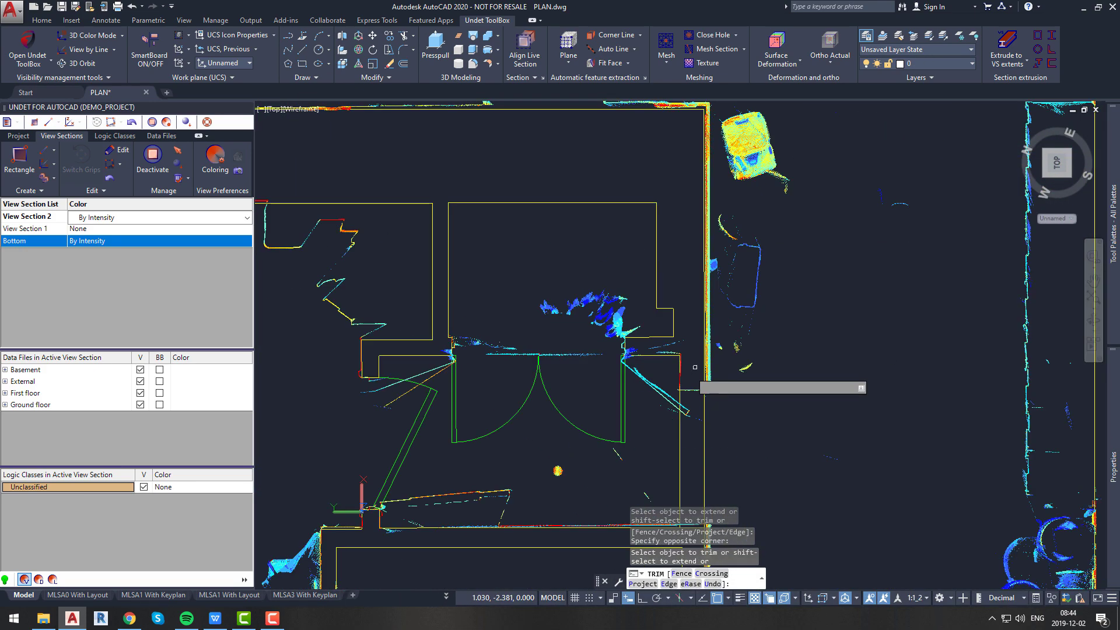
- Make INTERNAL_WALLS the current layer
{"action": "left_click", "coordinate": [933, 63]}
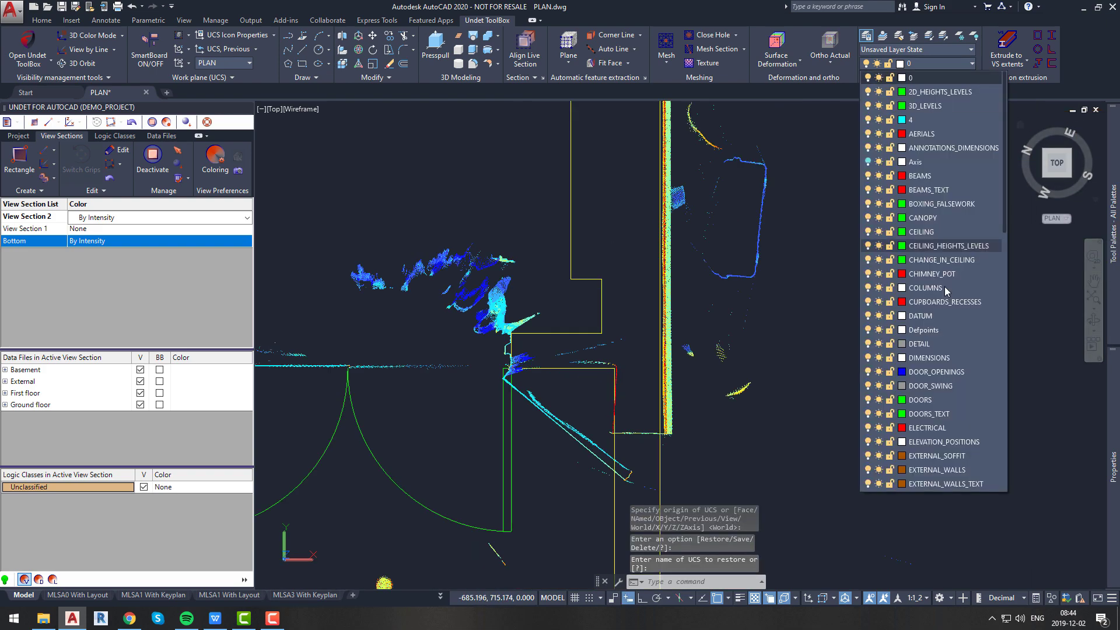
{"action": "scroll", "coordinate": [945, 290], "scroll_direction": "down", "scroll_amount": 5}
{"action": "left_click", "coordinate": [933, 290]}
{"action": "type", "text": "pl"}
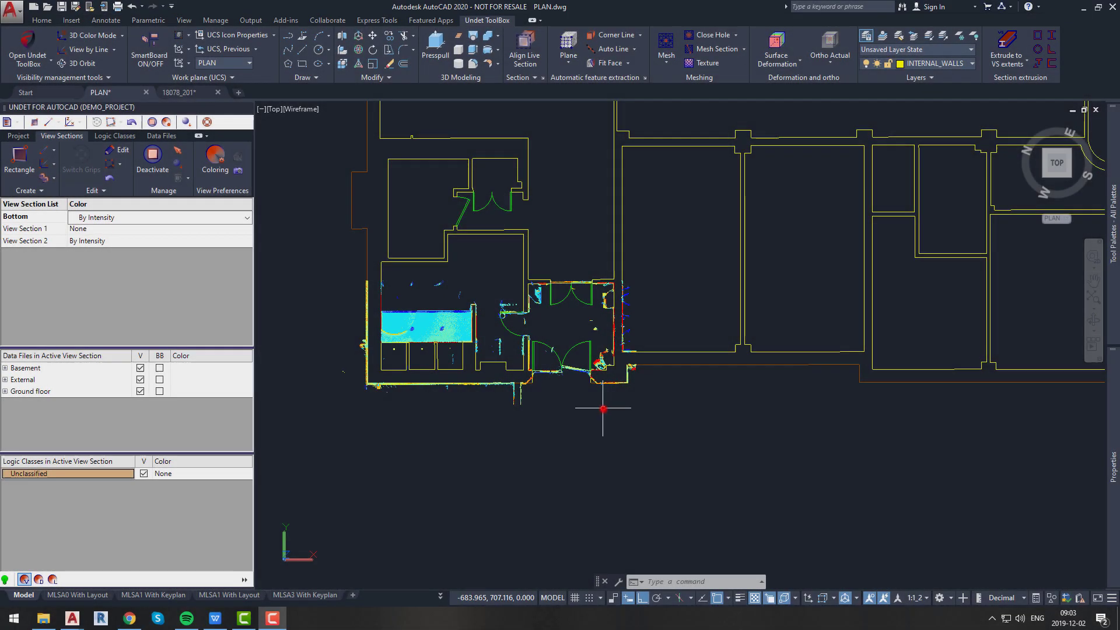
- In front view, drag the view section's top grip down to a thin band, then return to Top
{"action": "double_click", "coordinate": [602, 409]}
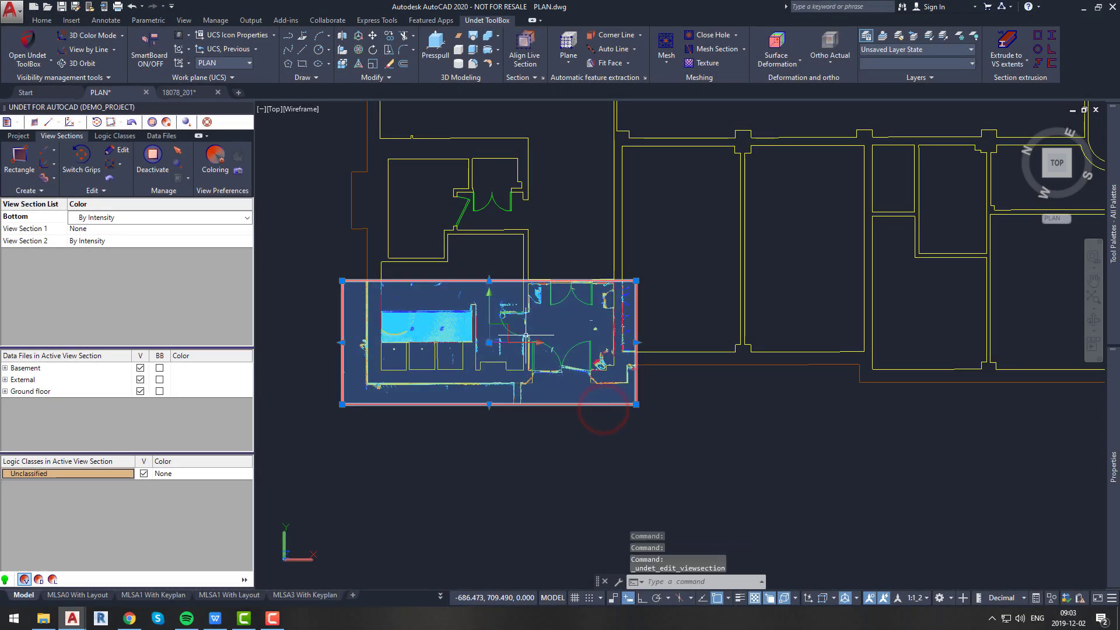
{"action": "left_click", "coordinate": [517, 315]}
{"action": "scroll", "coordinate": [502, 332], "scroll_direction": "down", "scroll_amount": 4}
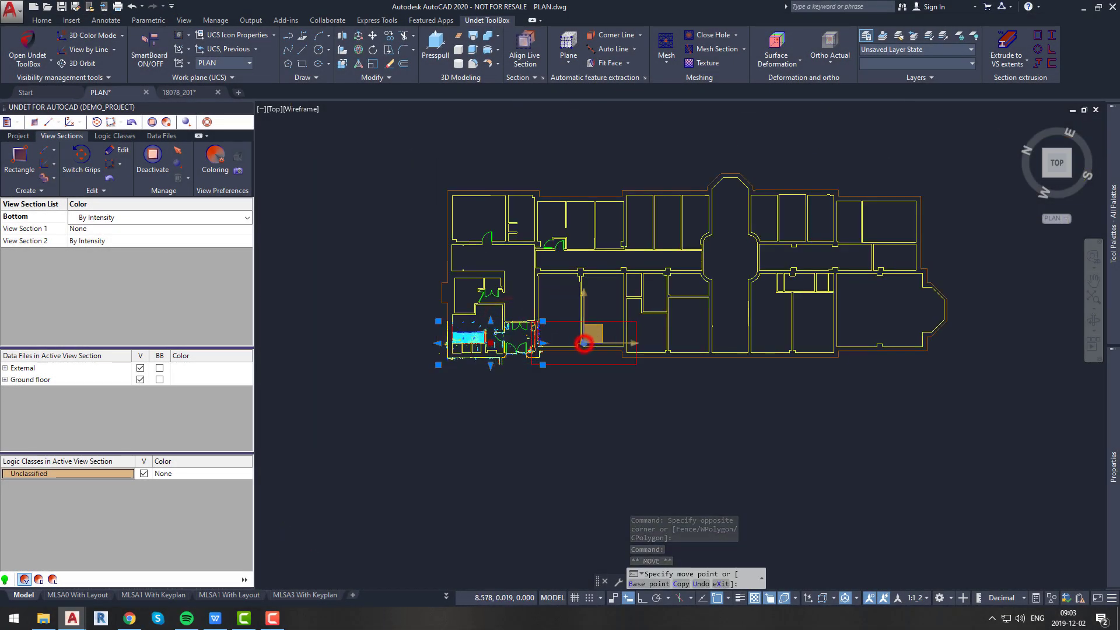
{"action": "key", "text": "Escape"}
{"action": "scroll", "coordinate": [584, 344], "scroll_direction": "up", "scroll_amount": 6}
{"action": "left_click", "coordinate": [1056, 188]}
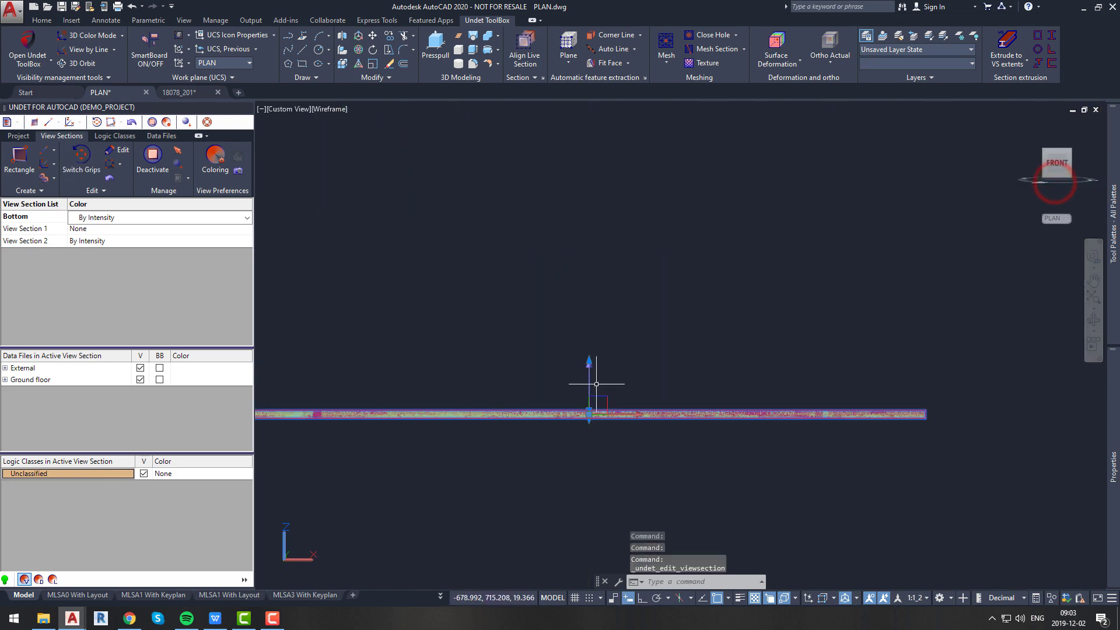
{"action": "double_click", "coordinate": [589, 360]}
{"action": "left_click", "coordinate": [588, 191]}
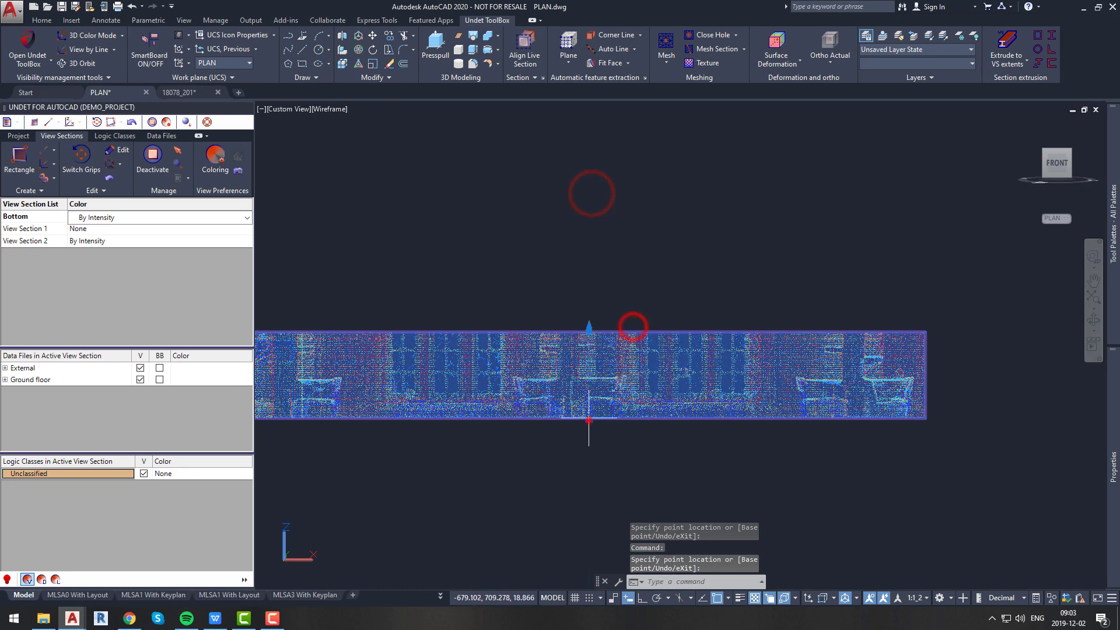
{"action": "left_click", "coordinate": [589, 332]}
{"action": "left_click", "coordinate": [1056, 146]}
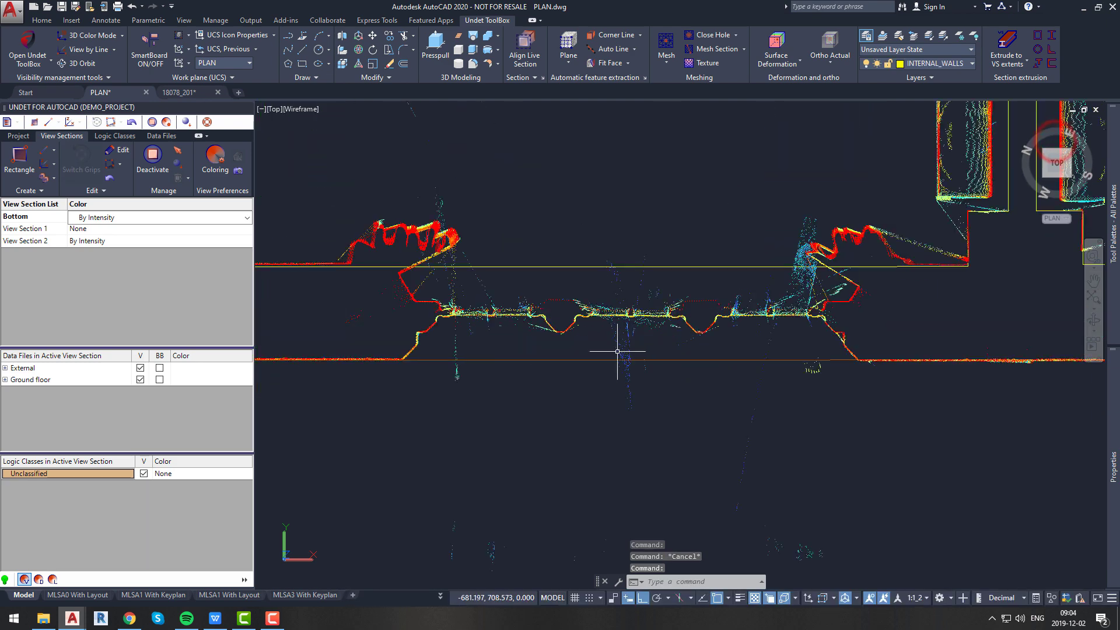
- From the wall and window palette group, insert the Intern_extern_wall block on the bay façade
{"action": "key", "text": "Escape"}
{"action": "mouse_move", "coordinate": [1113, 227]}
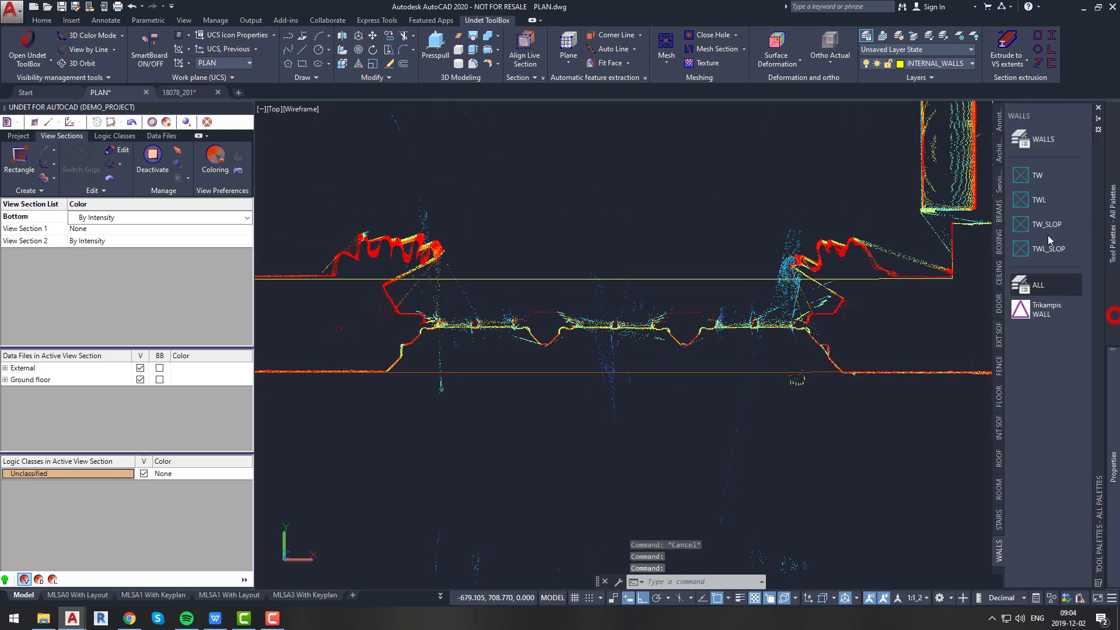
{"action": "left_click", "coordinate": [997, 568]}
{"action": "left_click", "coordinate": [918, 97]}
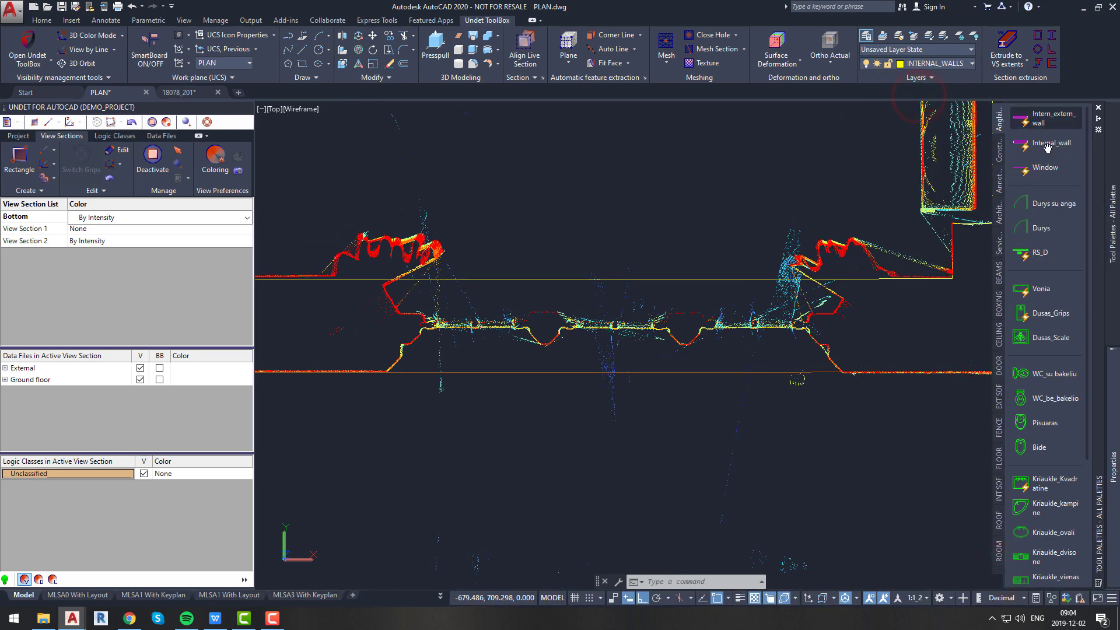
{"action": "left_click", "coordinate": [1052, 121]}
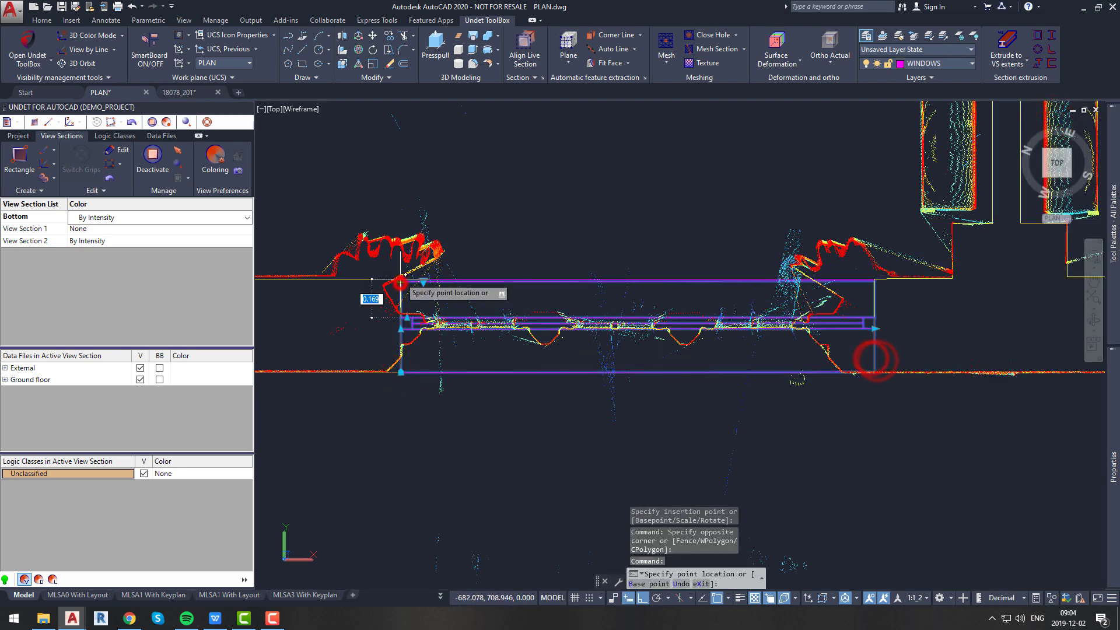
{"action": "scroll", "coordinate": [396, 266], "scroll_direction": "down", "scroll_amount": 2}
{"action": "scroll", "coordinate": [717, 319], "scroll_direction": "up", "scroll_amount": 4}
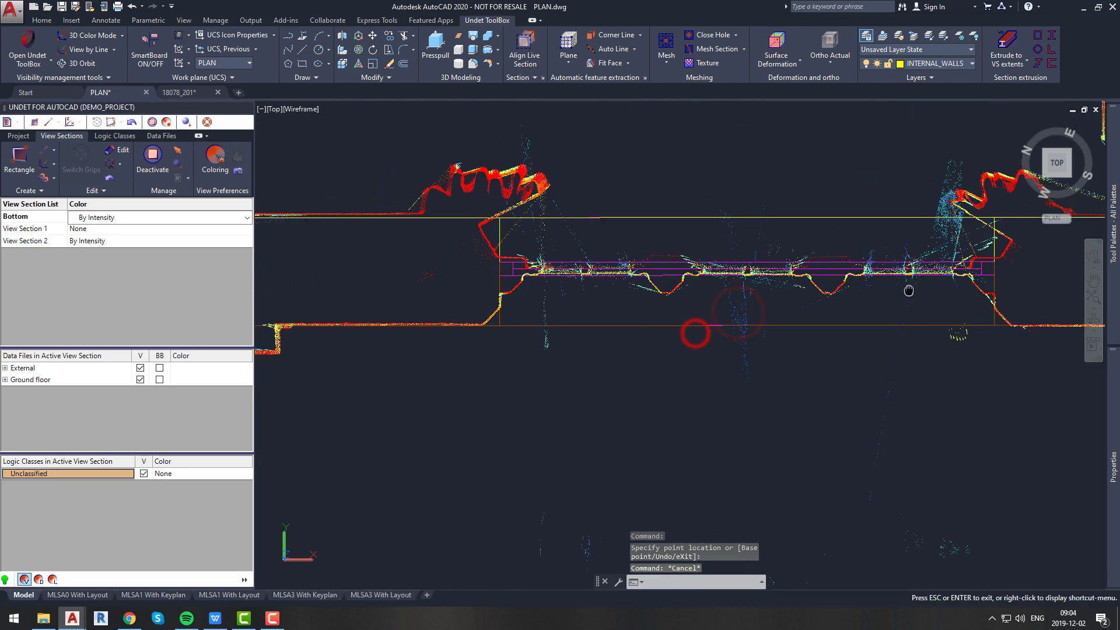
{"action": "key", "text": "Escape"}
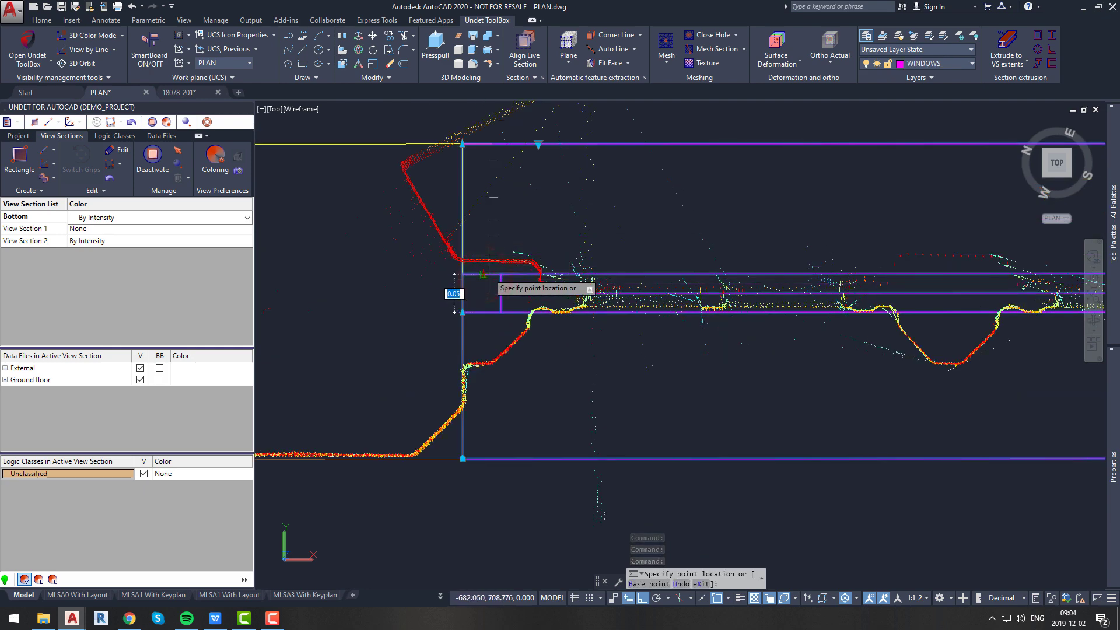
{"action": "scroll", "coordinate": [721, 313], "scroll_direction": "down", "scroll_amount": 3}
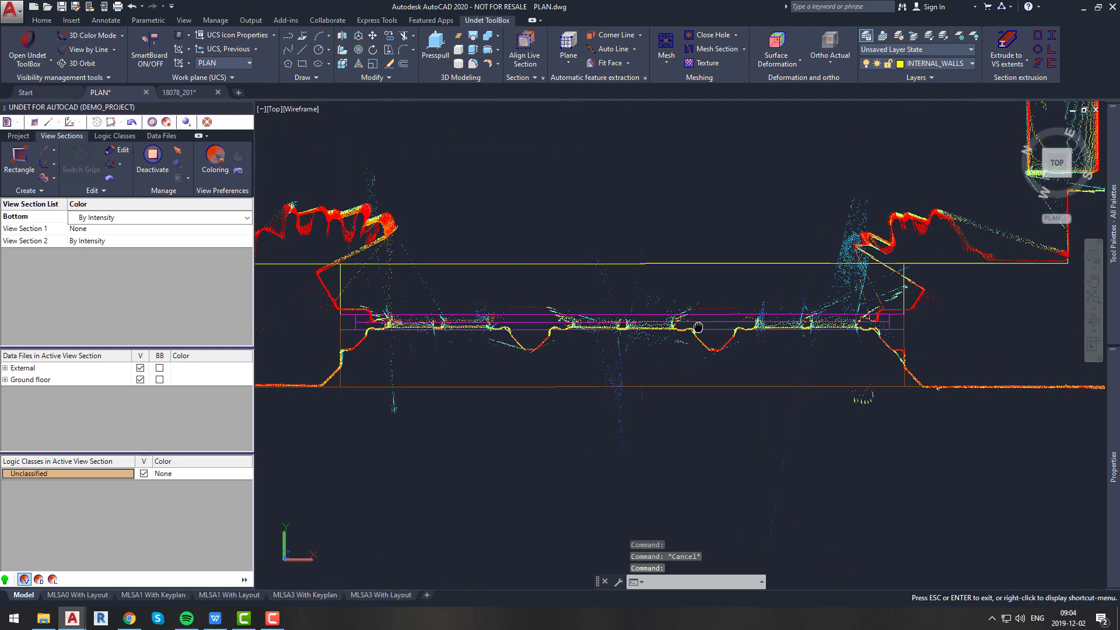
{"action": "scroll", "coordinate": [920, 341], "scroll_direction": "up", "scroll_amount": 3}
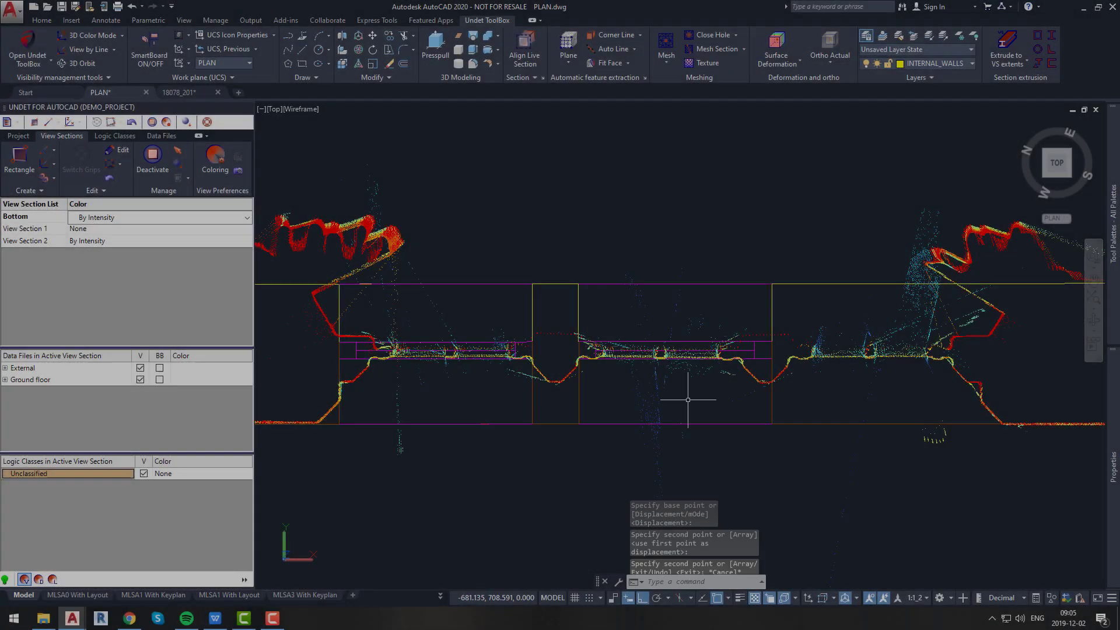
{"action": "right_click", "coordinate": [796, 402]}
{"action": "mouse_move", "coordinate": [899, 160]}
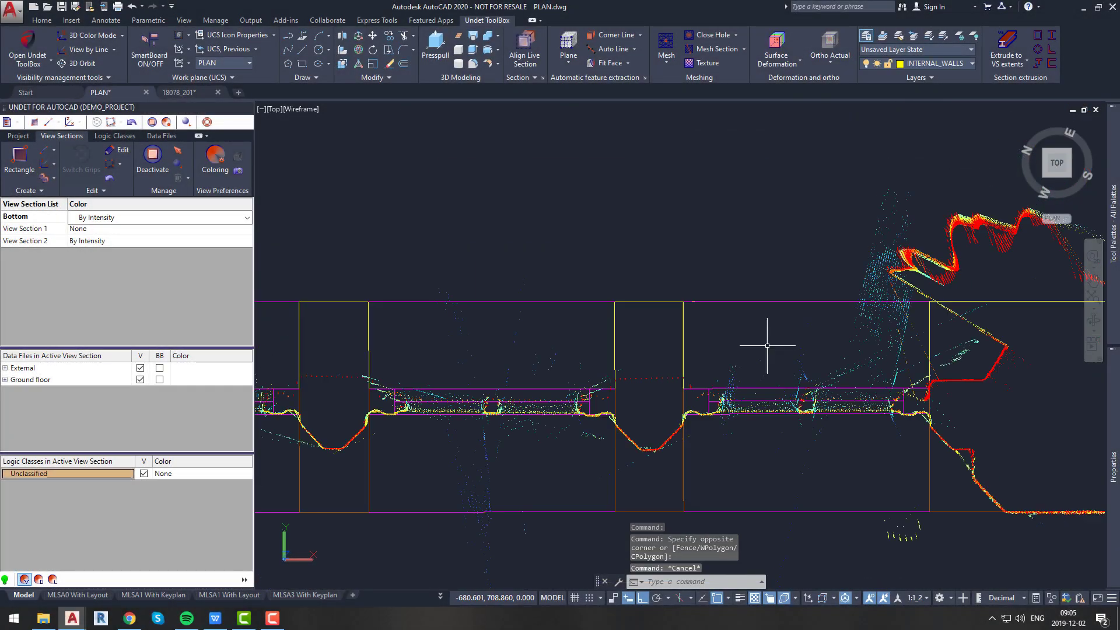
- Trace the bay façade wall polylines and trim them to join the existing outline
{"action": "type", "text": "pl"}
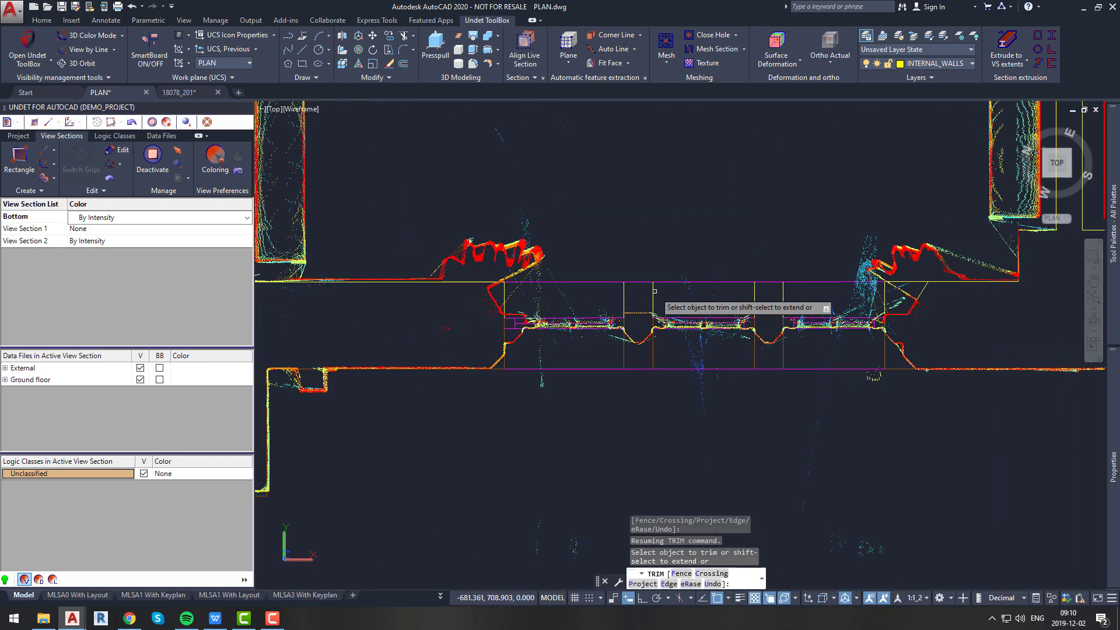
{"action": "scroll", "coordinate": [654, 291], "scroll_direction": "up", "scroll_amount": 4}
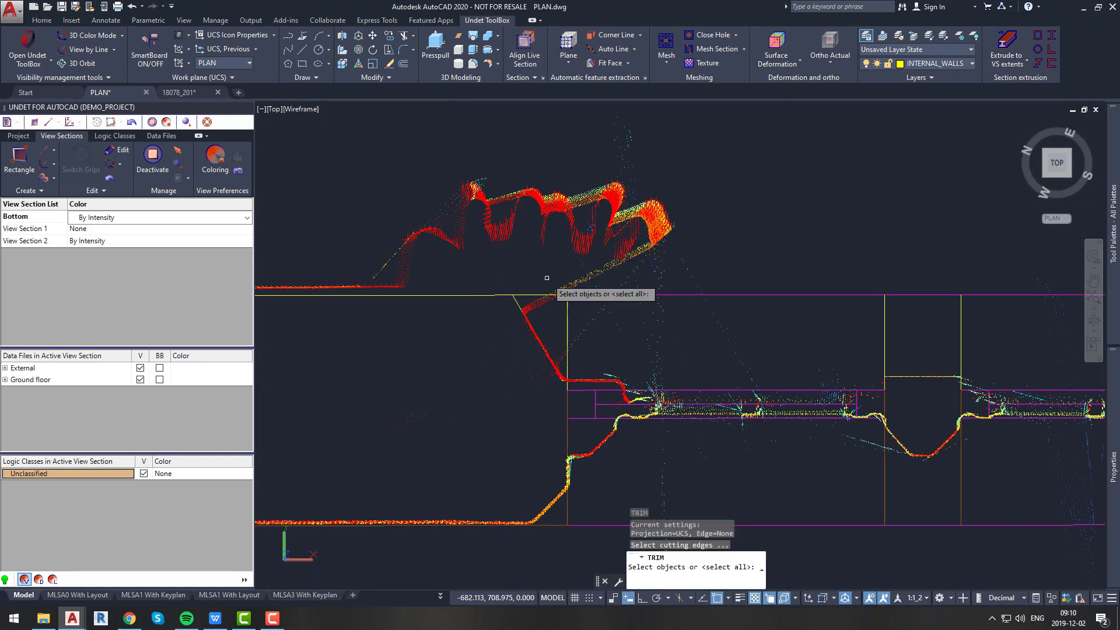
{"action": "key", "text": "space"}
{"action": "scroll", "coordinate": [819, 305], "scroll_direction": "down", "scroll_amount": 3}
{"action": "scroll", "coordinate": [778, 288], "scroll_direction": "up", "scroll_amount": 3}
{"action": "scroll", "coordinate": [573, 229], "scroll_direction": "down", "scroll_amount": 3}
{"action": "scroll", "coordinate": [758, 460], "scroll_direction": "up", "scroll_amount": 3}
{"action": "key", "text": "Escape"}
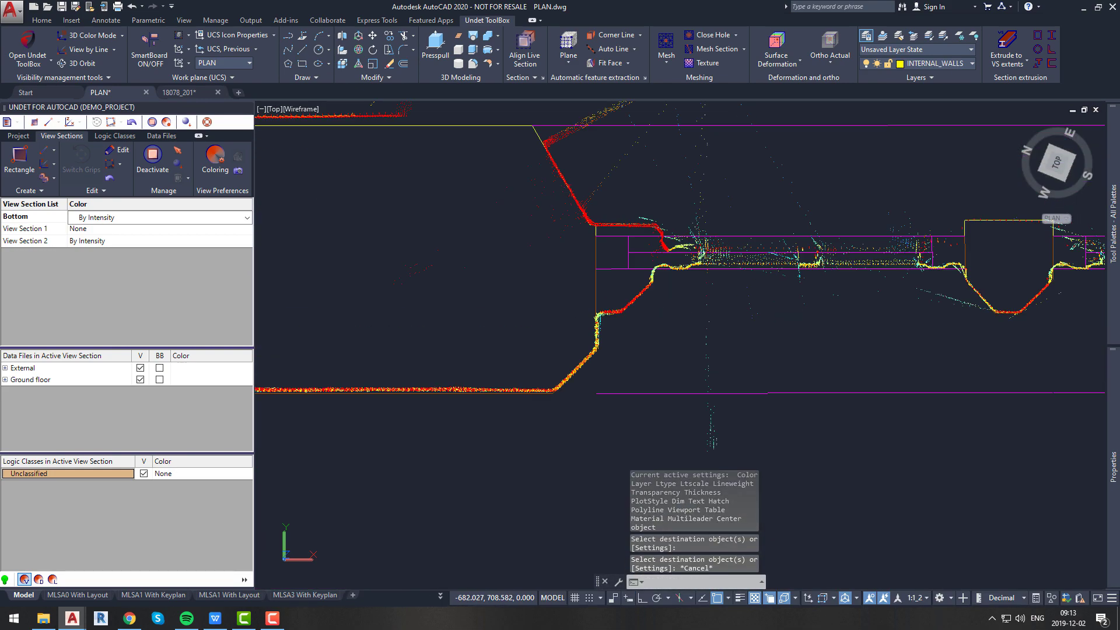
{"action": "key", "text": "Escape"}
{"action": "scroll", "coordinate": [627, 363], "scroll_direction": "down", "scroll_amount": 3}
{"action": "scroll", "coordinate": [642, 292], "scroll_direction": "up", "scroll_amount": 3}
- Adjust the window block grip and make WALLS current for tracing the cubicle partitions
{"action": "left_click", "coordinate": [475, 280]}
{"action": "left_click", "coordinate": [478, 250]}
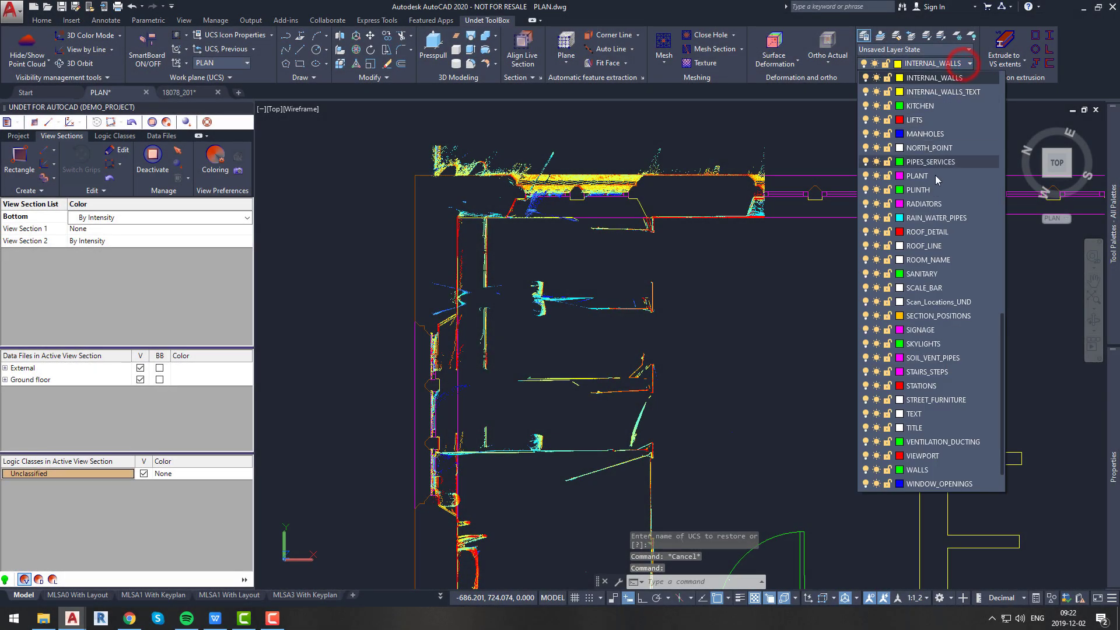
{"action": "left_click", "coordinate": [917, 470]}
{"action": "scroll", "coordinate": [655, 226], "scroll_direction": "up", "scroll_amount": 5}
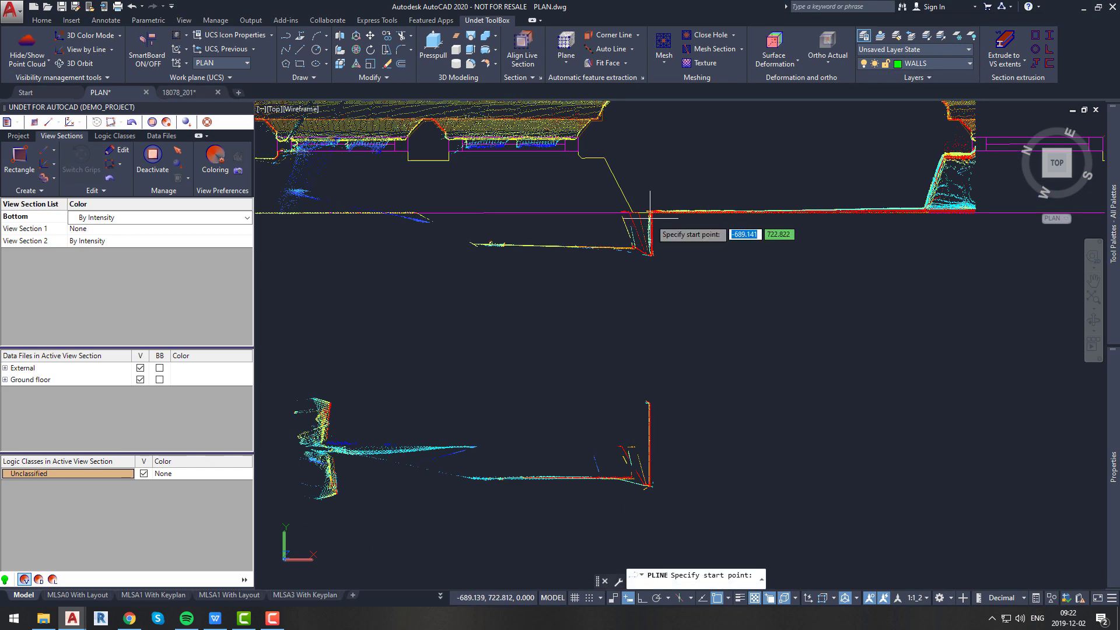
{"action": "scroll", "coordinate": [649, 211], "scroll_direction": "up", "scroll_amount": 3}
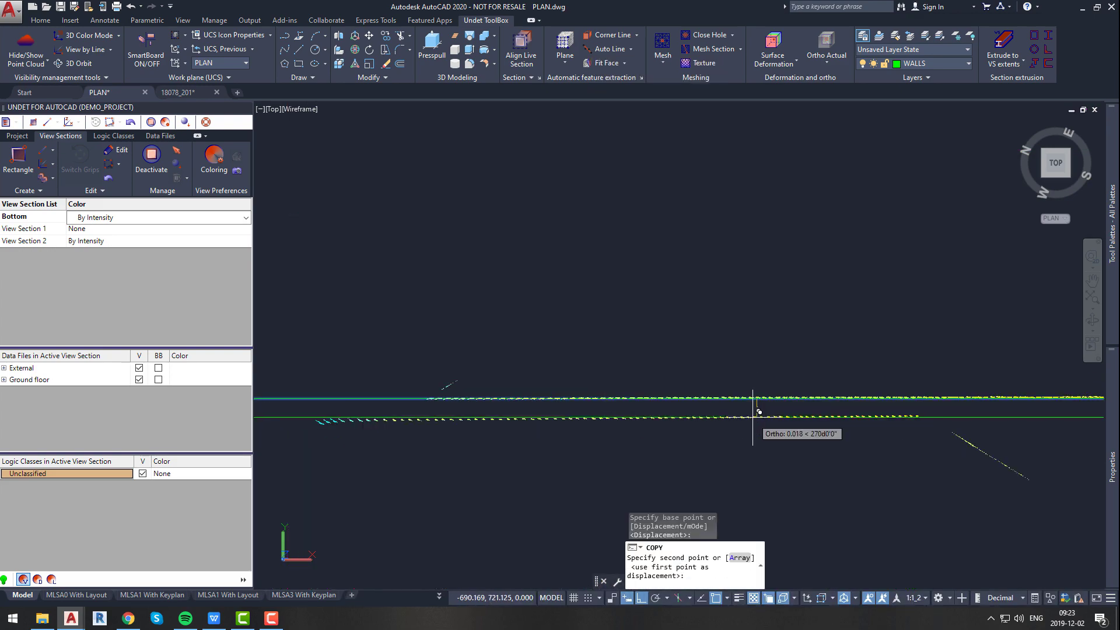
{"action": "scroll", "coordinate": [758, 412], "scroll_direction": "down", "scroll_amount": 5}
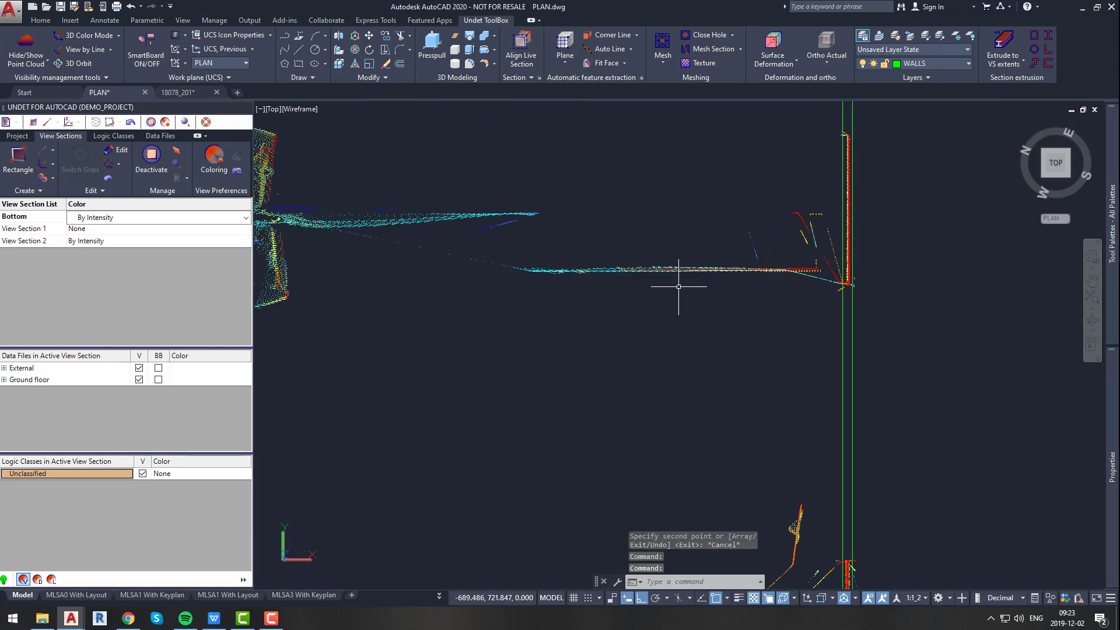
{"action": "scroll", "coordinate": [727, 304], "scroll_direction": "up", "scroll_amount": 5}
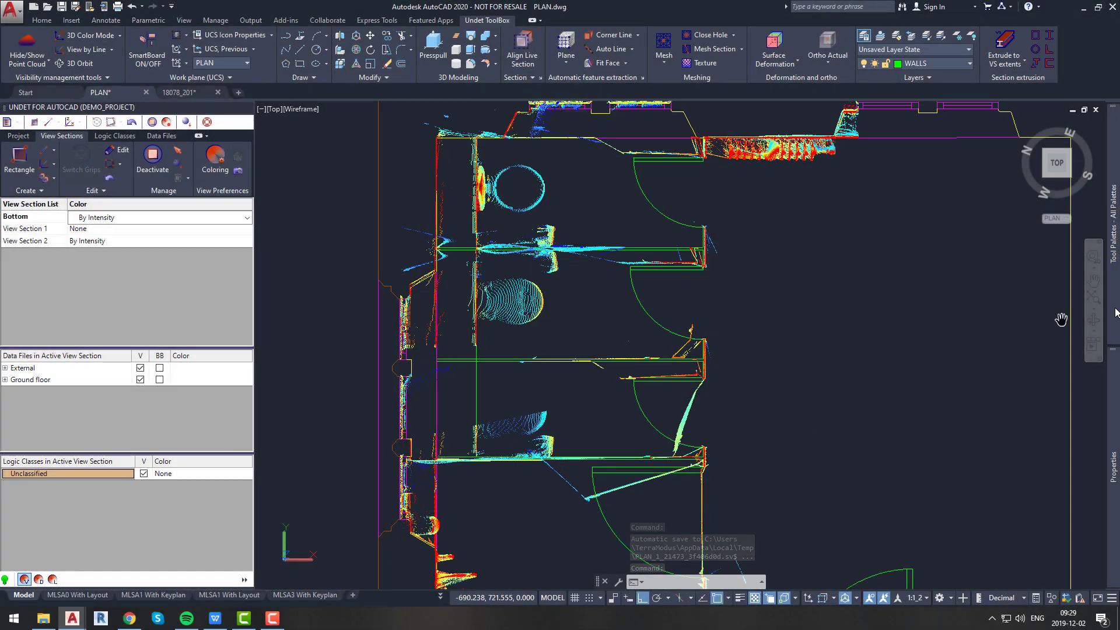
- Start a polyline with its first point at the cubicle wall
{"action": "mouse_move", "coordinate": [1111, 297]}
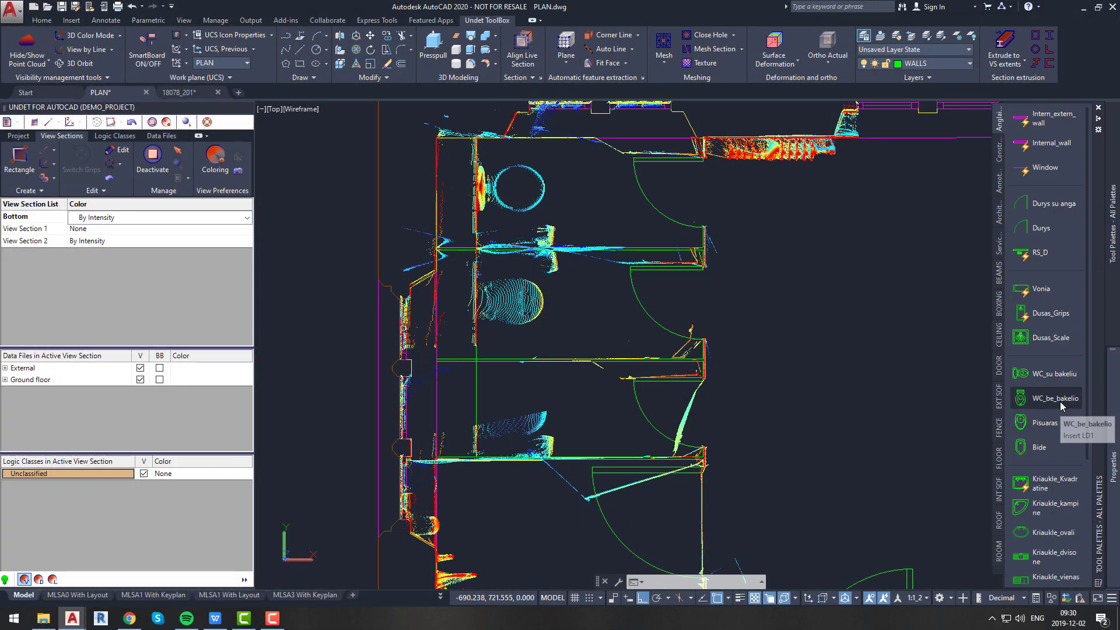
{"action": "scroll", "coordinate": [595, 350], "scroll_direction": "up", "scroll_amount": 3}
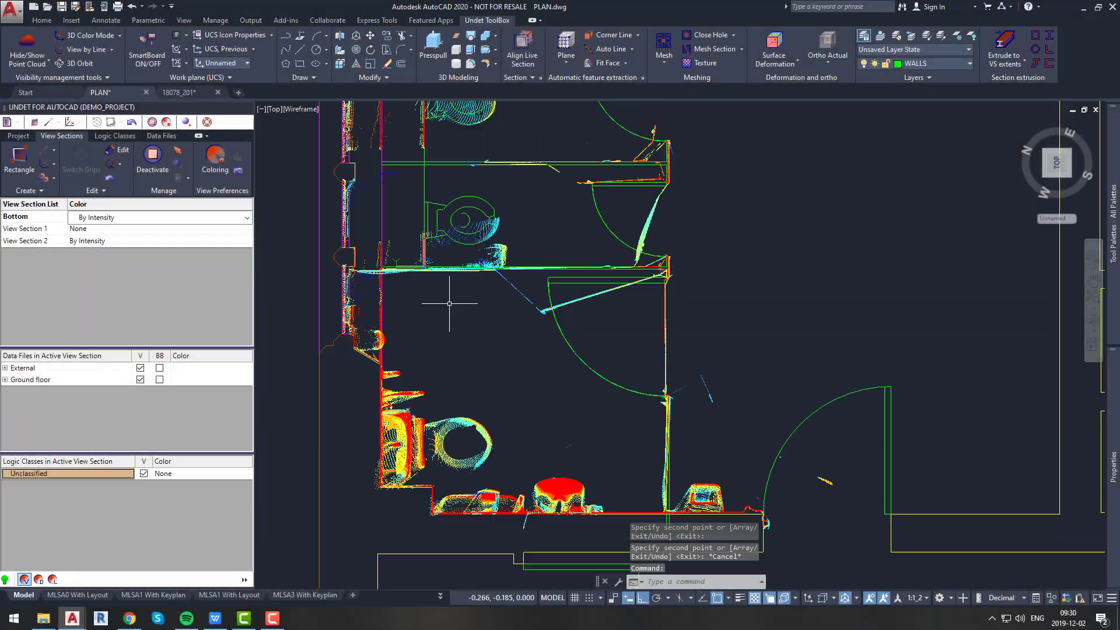
{"action": "scroll", "coordinate": [525, 303], "scroll_direction": "up", "scroll_amount": 5}
{"action": "type", "text": "pl"}
{"action": "key", "text": "Return"}
{"action": "scroll", "coordinate": [575, 335], "scroll_direction": "up", "scroll_amount": 3}
{"action": "scroll", "coordinate": [466, 408], "scroll_direction": "up", "scroll_amount": 3}
{"action": "scroll", "coordinate": [467, 408], "scroll_direction": "down", "scroll_amount": 3}
{"action": "left_click", "coordinate": [465, 454]}
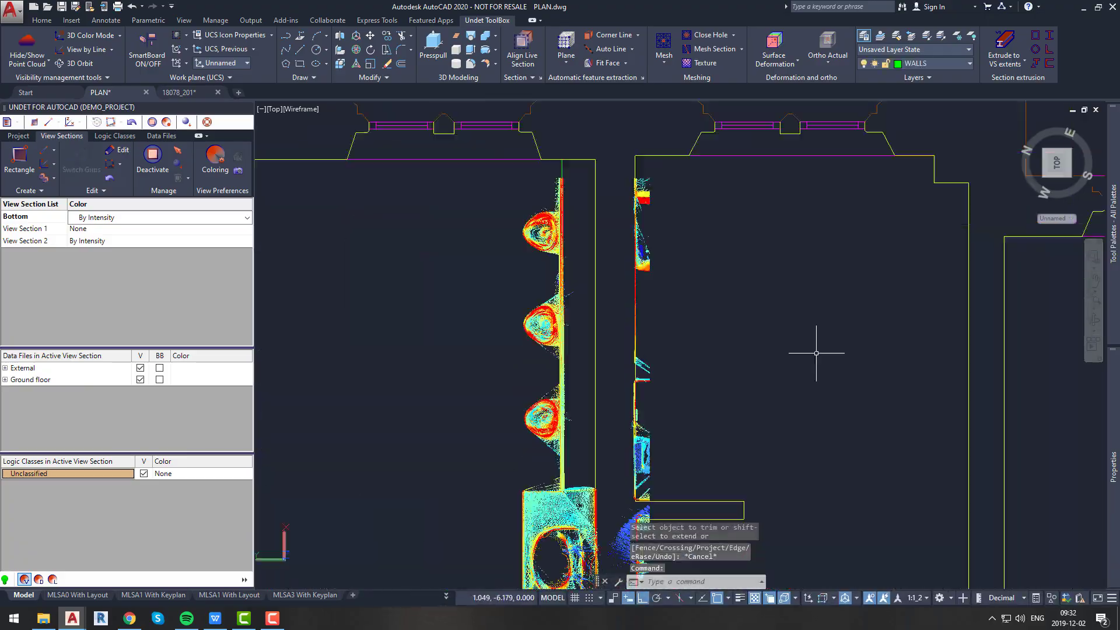
- Align the UCS to a wall object with UCSN
{"action": "type", "text": "ucsn"}
{"action": "key", "text": "Return"}
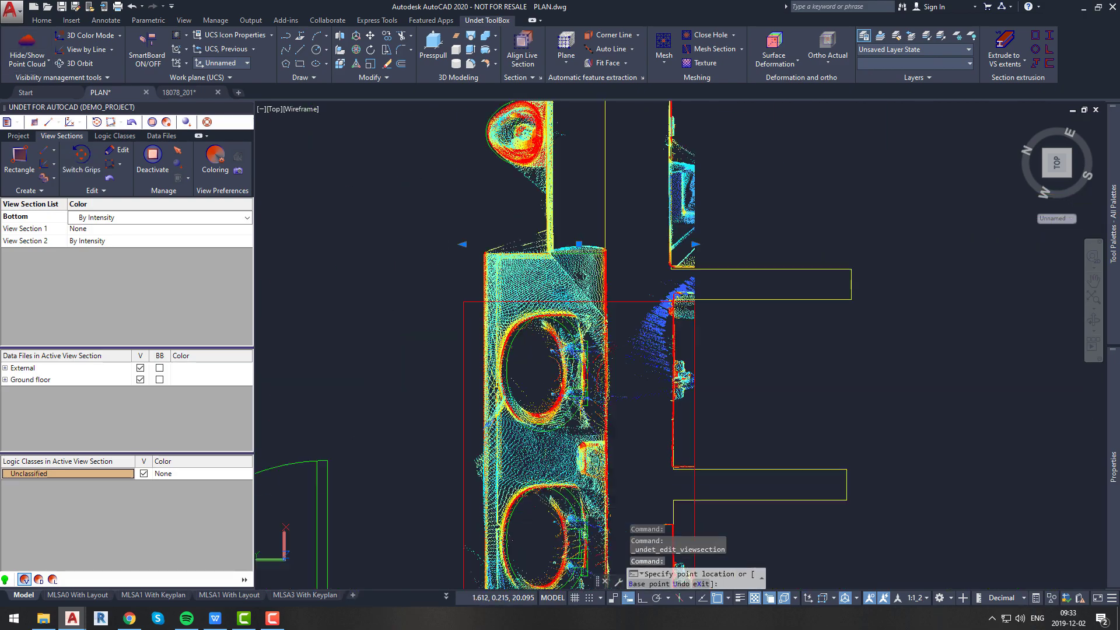
{"action": "mouse_move", "coordinate": [1112, 230]}
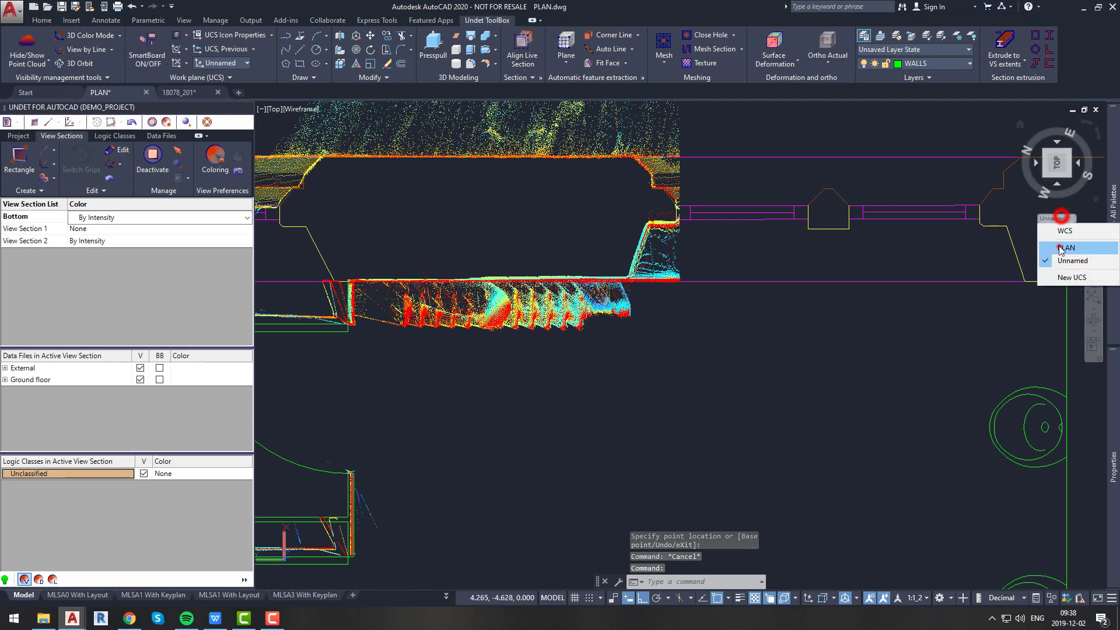
- Restore the PLAN UCS and insert the RAD_0.15 radiator block on the RADIATORS layer
{"action": "left_click", "coordinate": [1061, 249]}
{"action": "left_click", "coordinate": [1111, 225]}
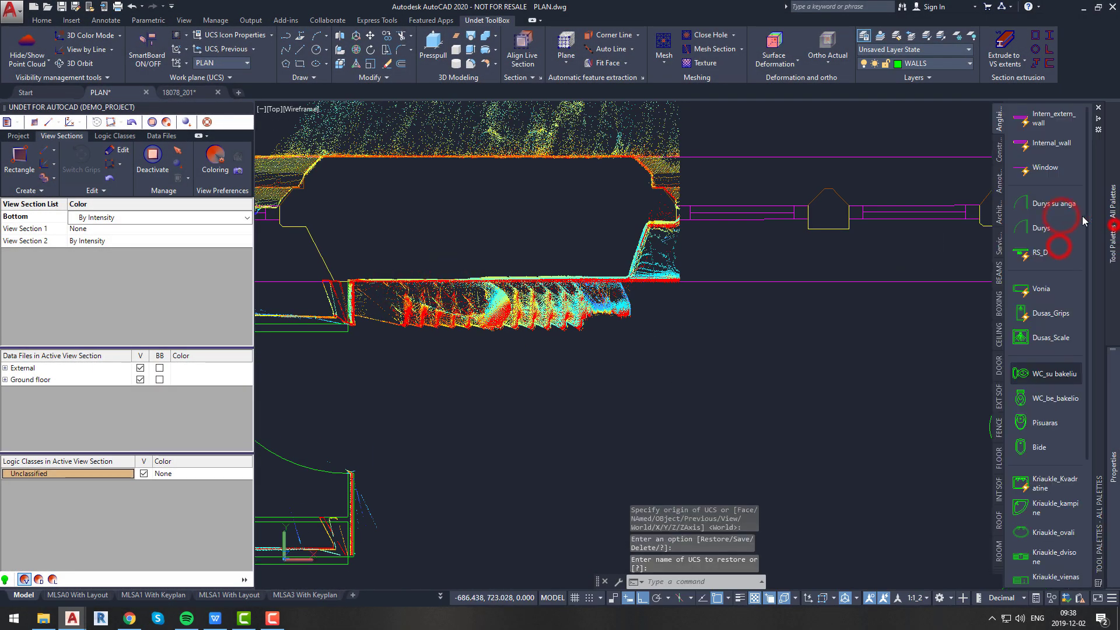
{"action": "left_click", "coordinate": [1037, 454]}
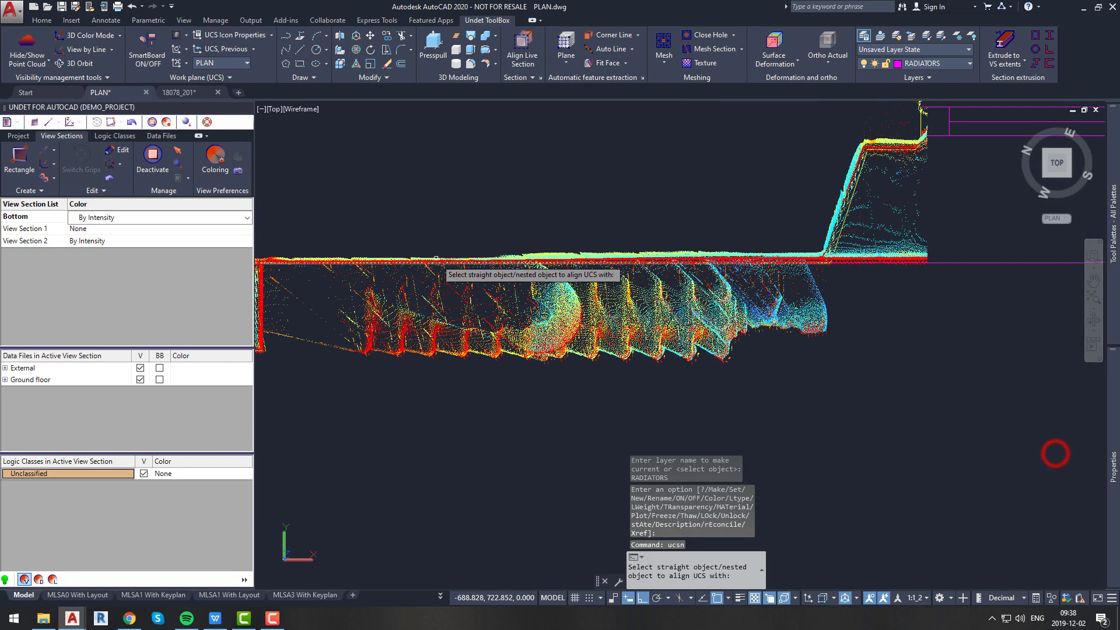
{"action": "scroll", "coordinate": [638, 365], "scroll_direction": "down", "scroll_amount": 2}
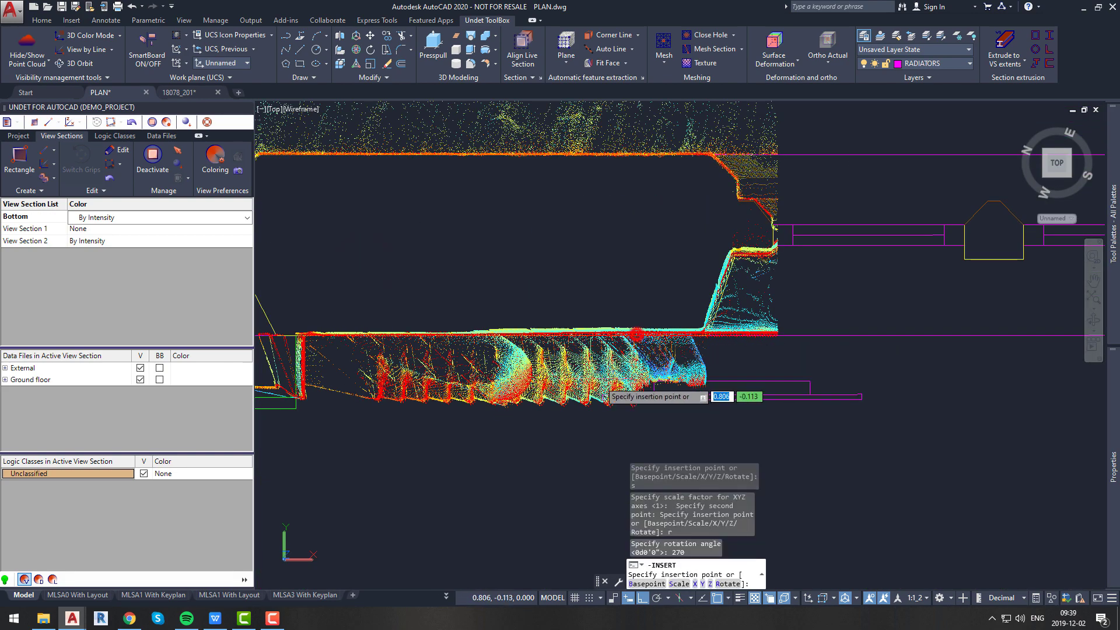
{"action": "scroll", "coordinate": [376, 337], "scroll_direction": "up", "scroll_amount": 3}
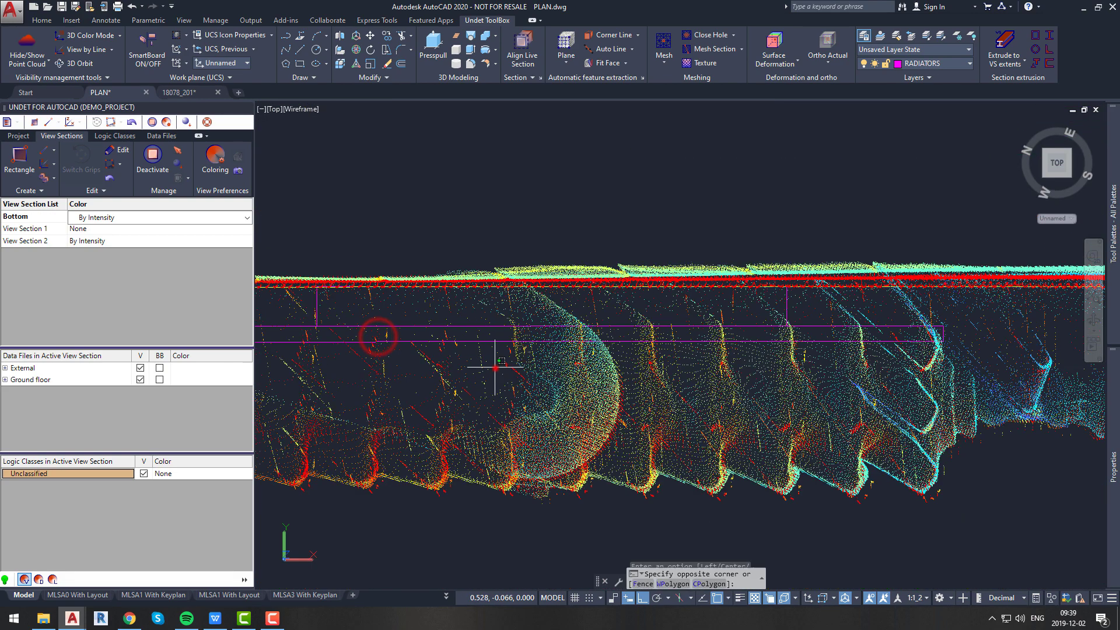
{"action": "left_click", "coordinate": [493, 369]}
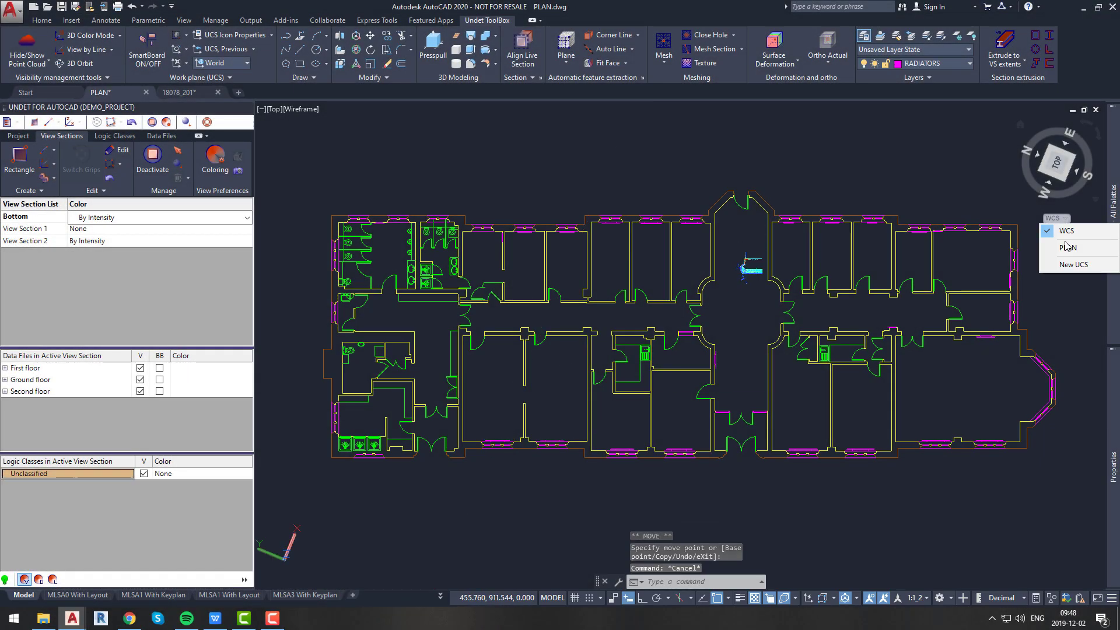
- Restore the PLAN UCS, check the section from Front, and make STAIRS_STEPS current
{"action": "left_click", "coordinate": [1067, 246]}
{"action": "left_click", "coordinate": [739, 249]}
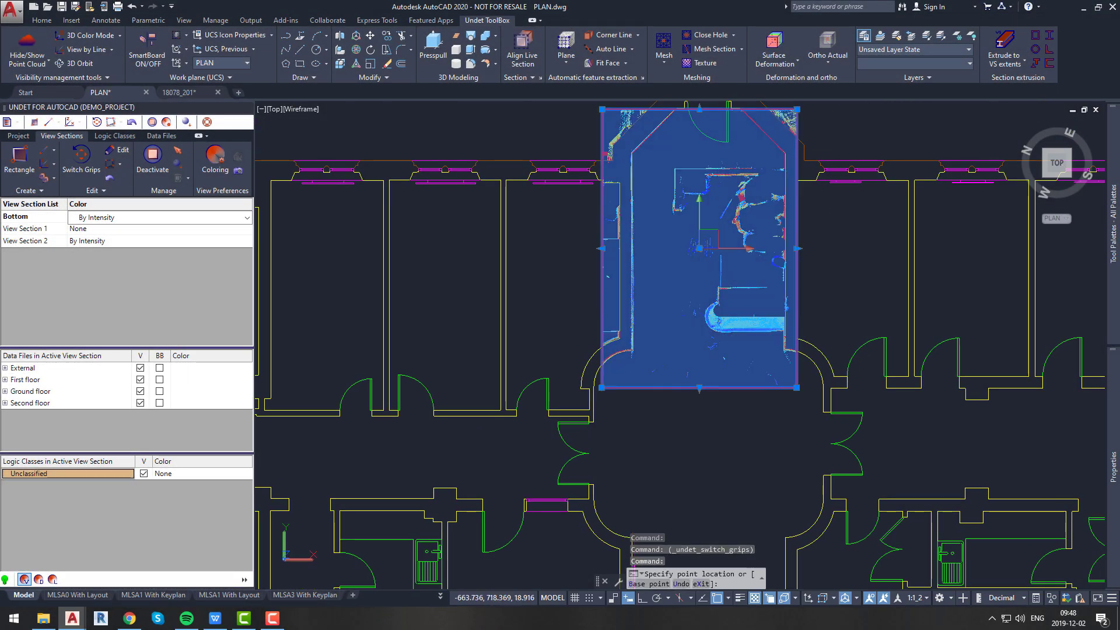
{"action": "double_click", "coordinate": [655, 261]}
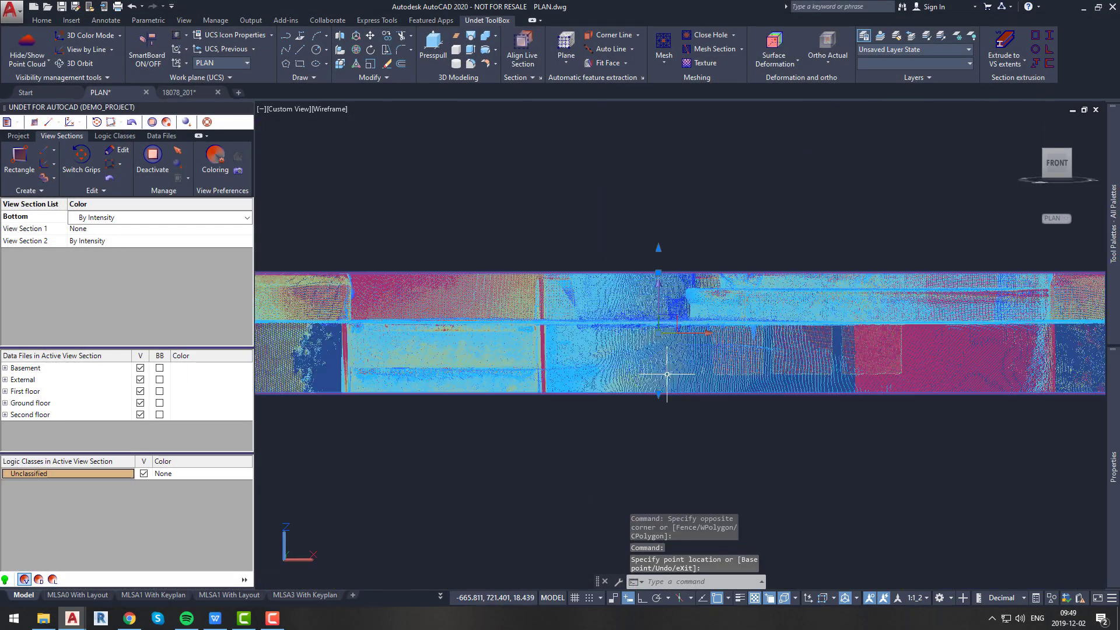
{"action": "double_click", "coordinate": [658, 223]}
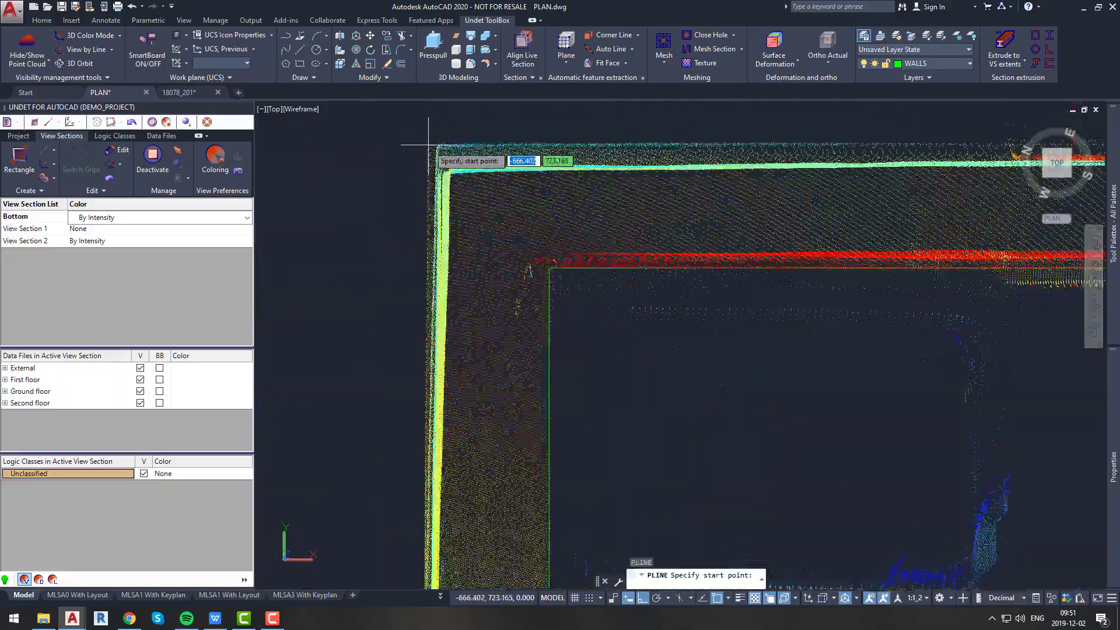
{"action": "left_click", "coordinate": [927, 330]}
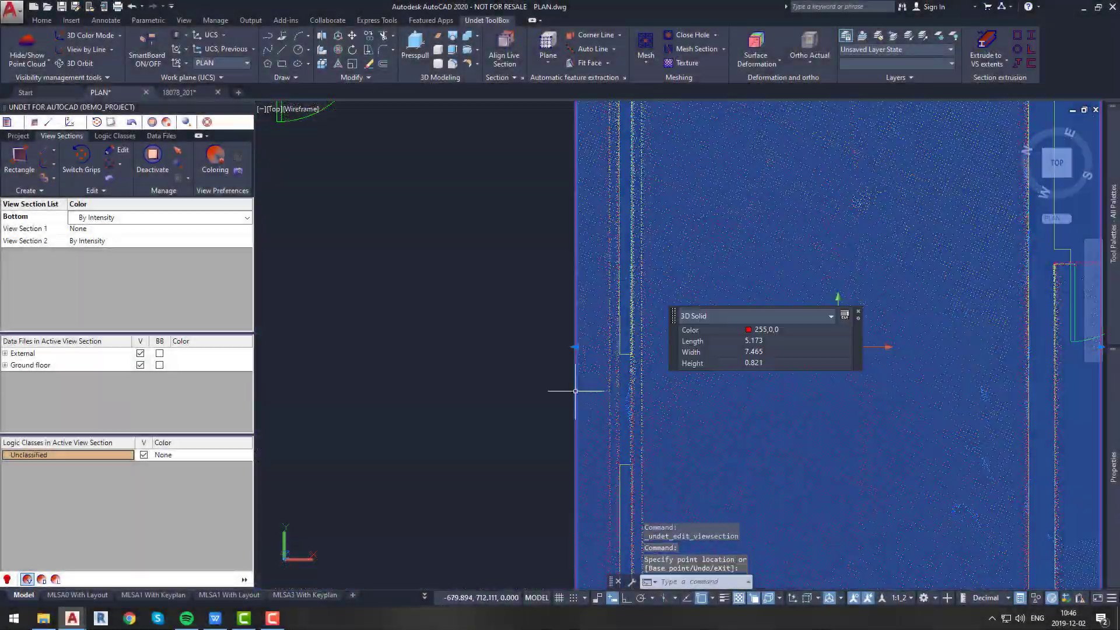
- Zoom across the plan to review the dashed ceiling-change outlines in the rooms
{"action": "scroll", "coordinate": [582, 390], "scroll_direction": "up", "scroll_amount": 10}
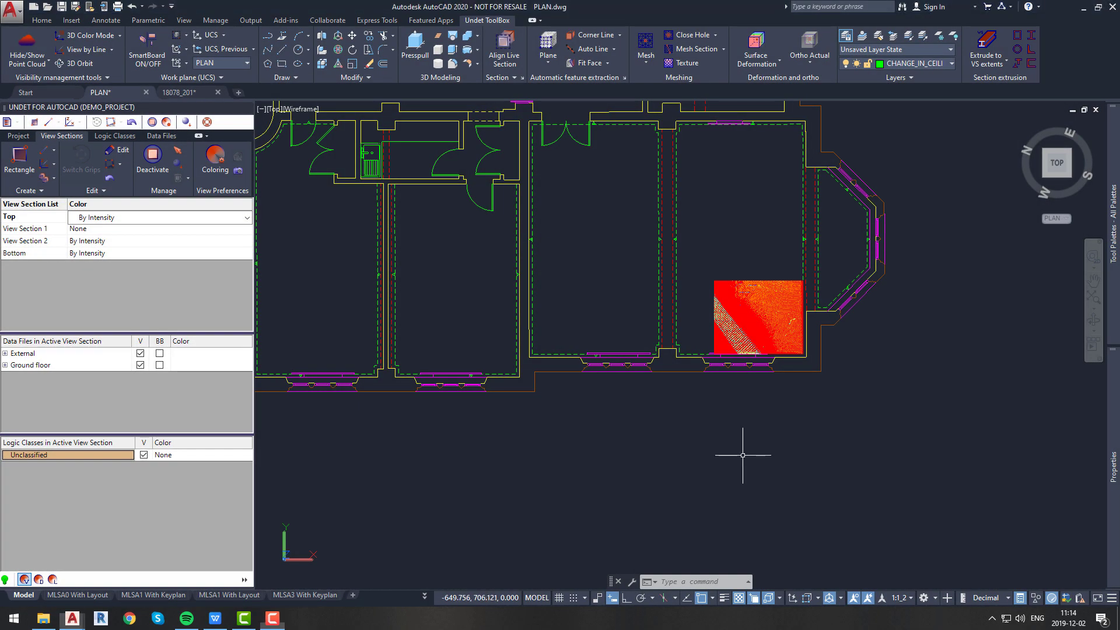
{"action": "scroll", "coordinate": [741, 454], "scroll_direction": "down", "scroll_amount": 4}
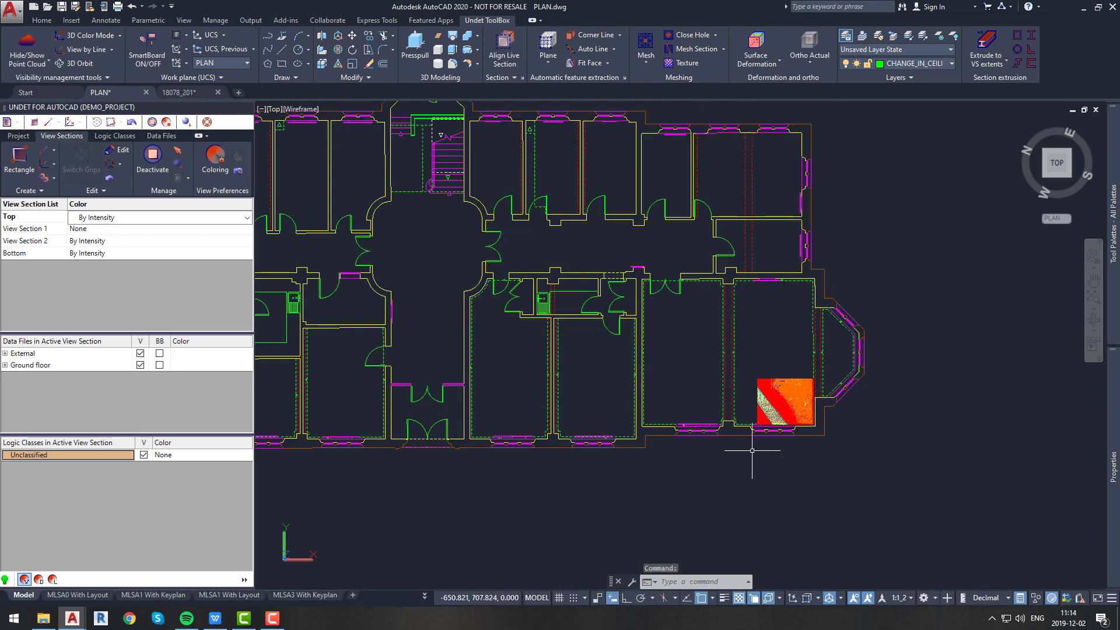
{"action": "scroll", "coordinate": [751, 451], "scroll_direction": "down", "scroll_amount": 4}
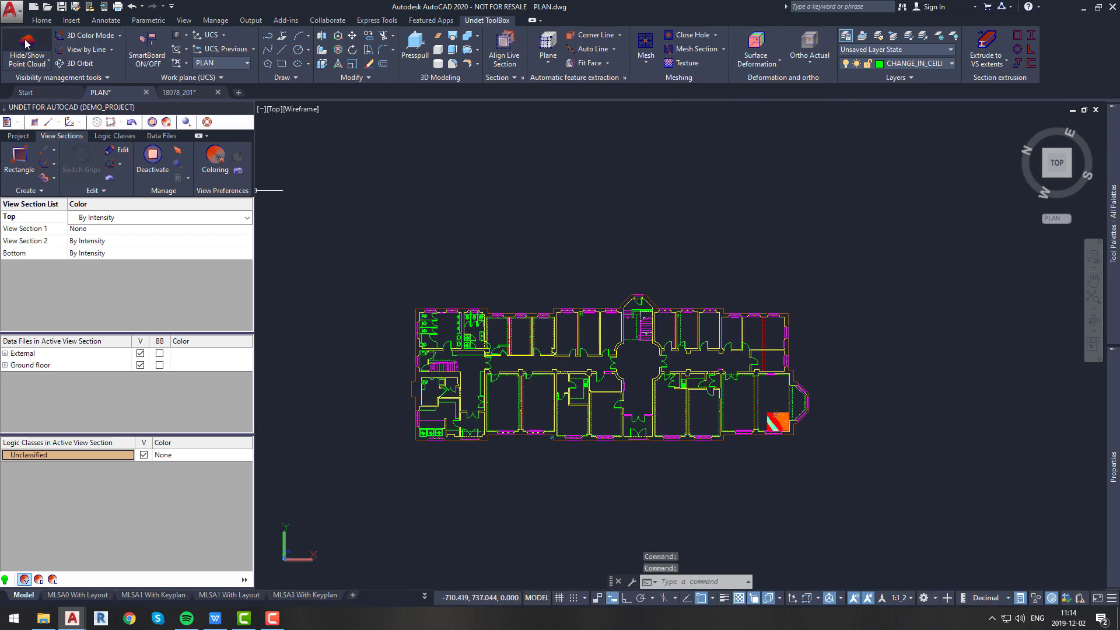
{"action": "scroll", "coordinate": [771, 413], "scroll_direction": "up", "scroll_amount": 8}
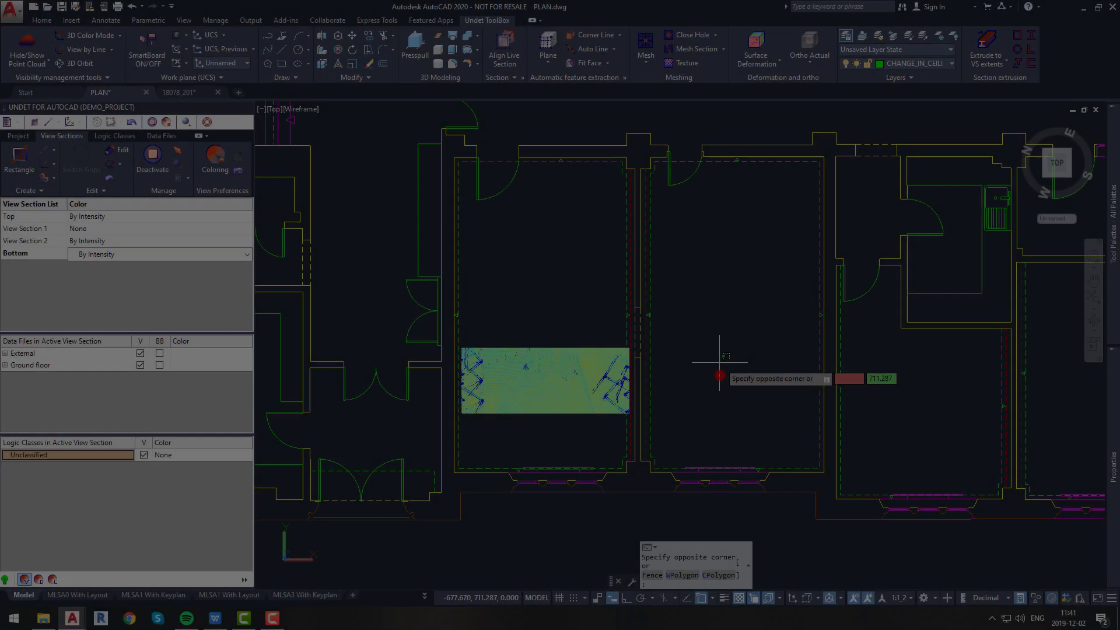
- Reset the view orientation and place the ROOM label upright in the office
{"action": "right_click", "coordinate": [1058, 153]}
{"action": "left_click", "coordinate": [1052, 235]}
{"action": "left_click", "coordinate": [1111, 255]}
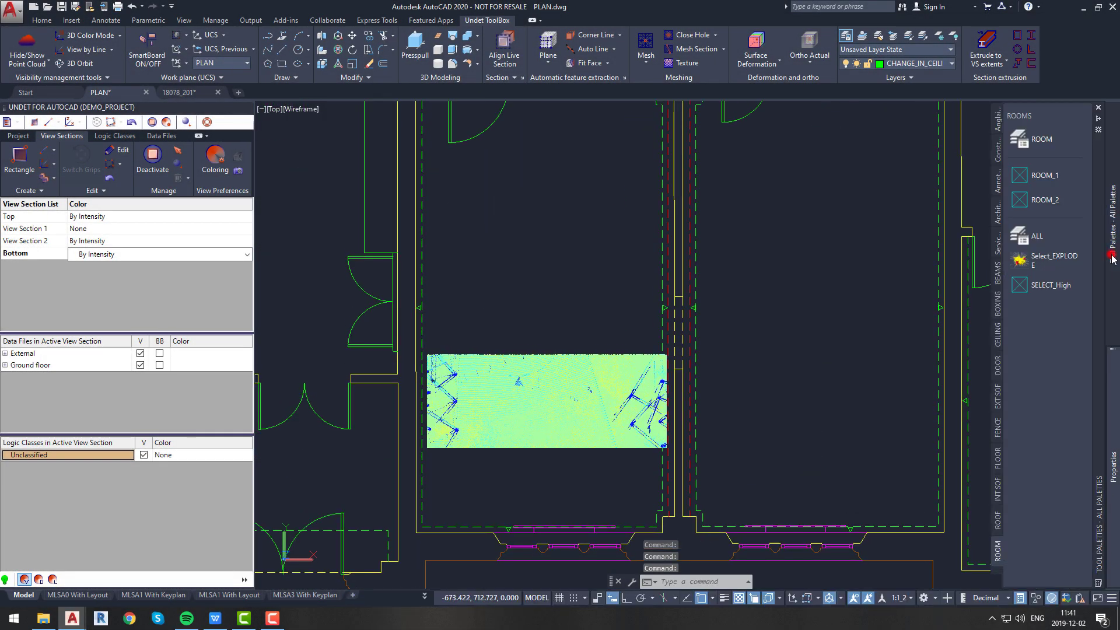
{"action": "left_click", "coordinate": [1000, 564]}
{"action": "left_click", "coordinate": [522, 299]}
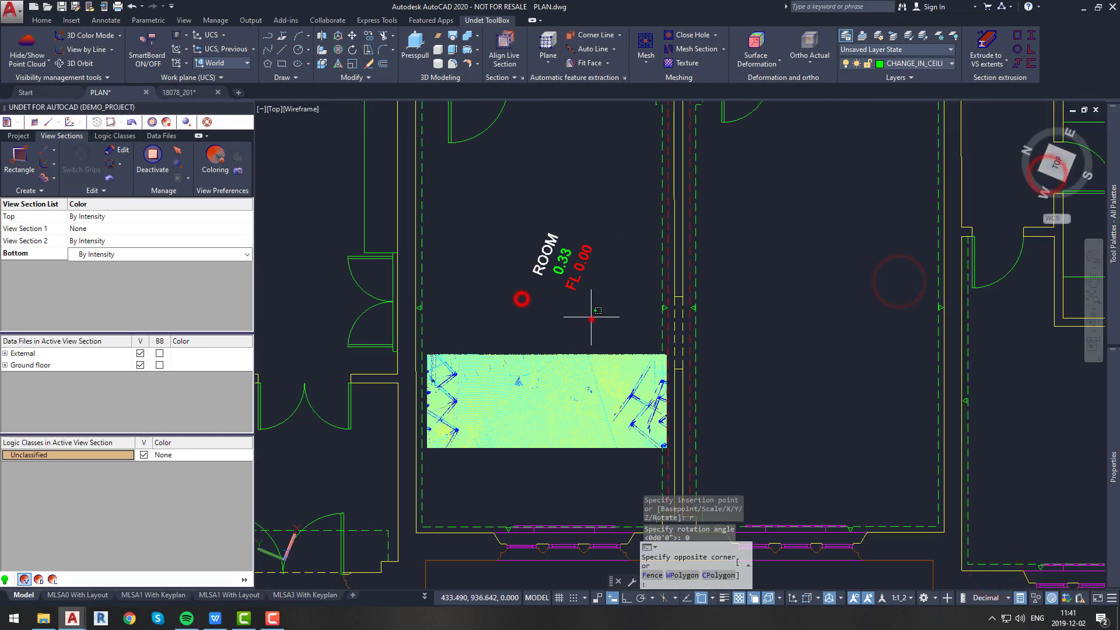
{"action": "scroll", "coordinate": [665, 183], "scroll_direction": "up", "scroll_amount": 2}
{"action": "left_click", "coordinate": [636, 242]}
{"action": "scroll", "coordinate": [636, 242], "scroll_direction": "down", "scroll_amount": 3}
{"action": "left_click", "coordinate": [593, 213]}
{"action": "scroll", "coordinate": [591, 245], "scroll_direction": "up", "scroll_amount": 3}
{"action": "left_click", "coordinate": [590, 246]}
{"action": "key", "text": "Escape"}
{"action": "key", "text": "Escape"}
{"action": "scroll", "coordinate": [591, 246], "scroll_direction": "down", "scroll_amount": 2}
- Change the room label text to OFFICE
{"action": "double_click", "coordinate": [570, 296]}
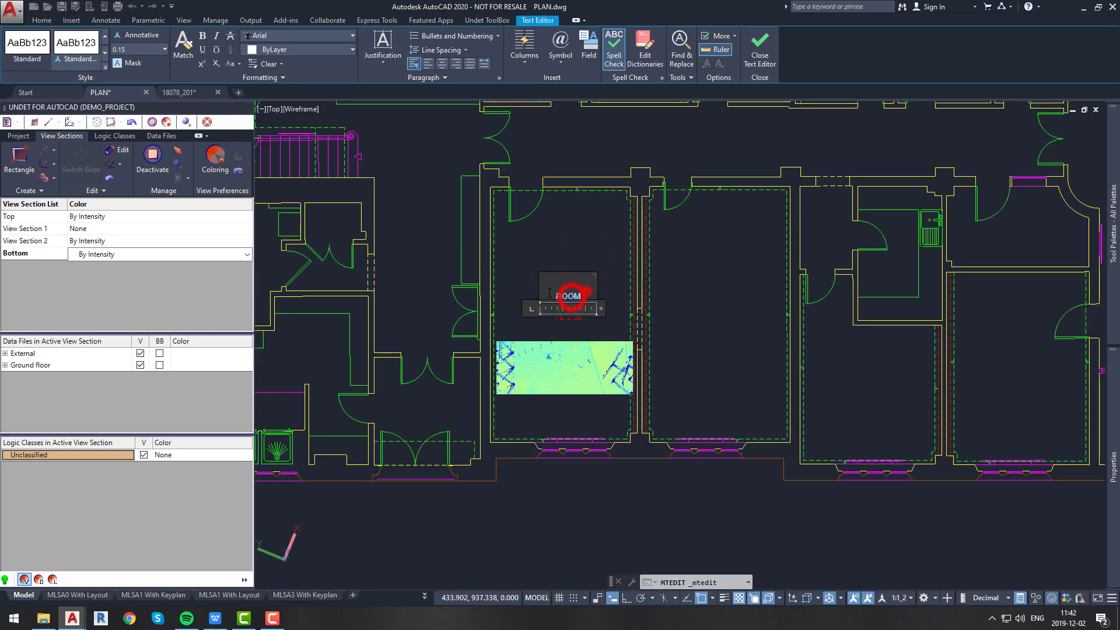
{"action": "left_click", "coordinate": [550, 330]}
{"action": "scroll", "coordinate": [569, 303], "scroll_direction": "up", "scroll_amount": 3}
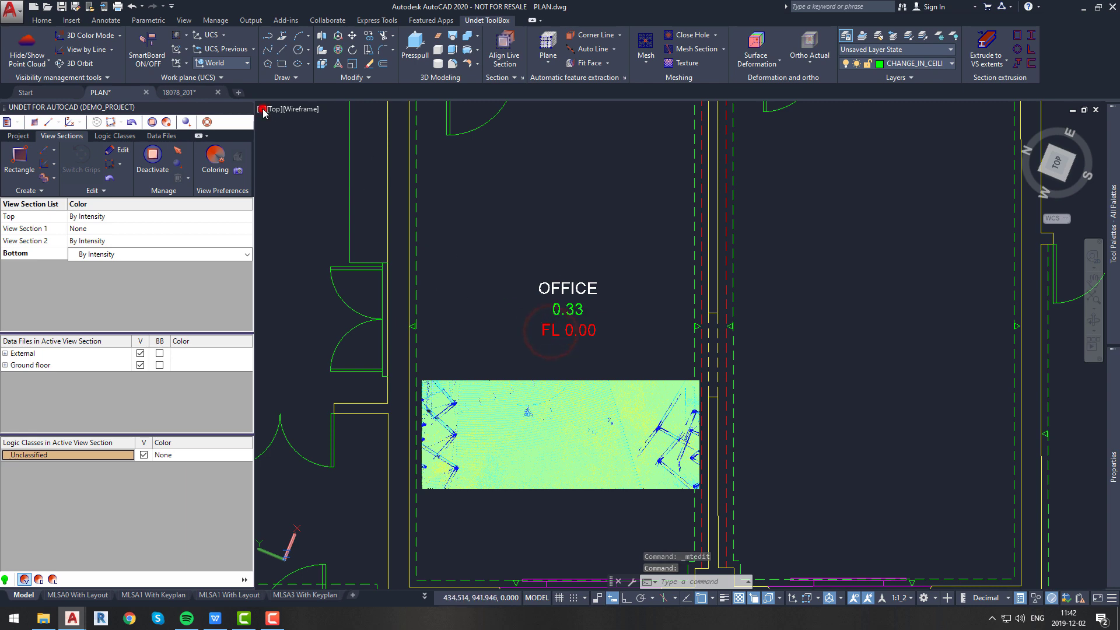
- Split the drawing into Two: Vertical viewports, with the second showing a side view
{"action": "mouse_move", "coordinate": [325, 134]}
{"action": "left_click", "coordinate": [444, 160]}
{"action": "left_click", "coordinate": [1052, 185]}
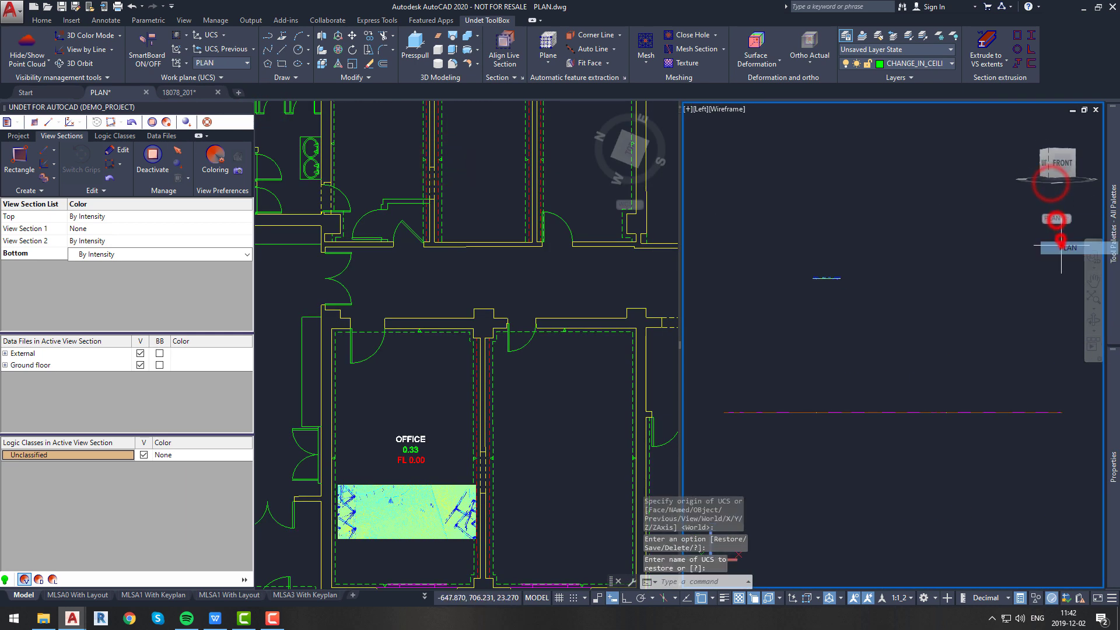
- Add a new view section under Bottom and name it Anotation
{"action": "double_click", "coordinate": [807, 242]}
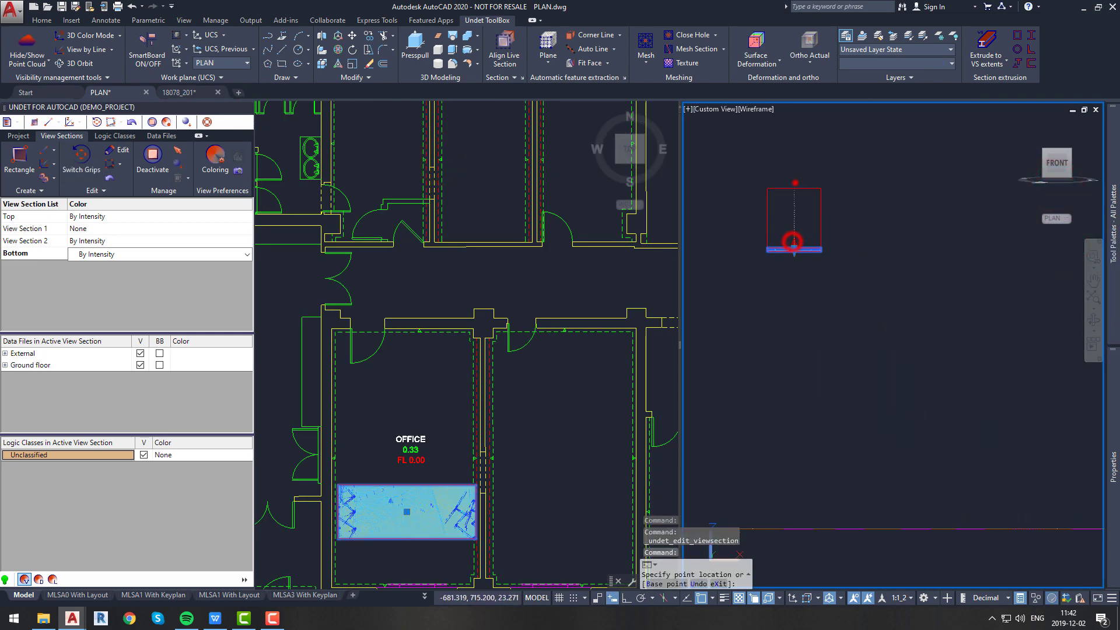
{"action": "key", "text": "Escape"}
{"action": "key", "text": "Escape"}
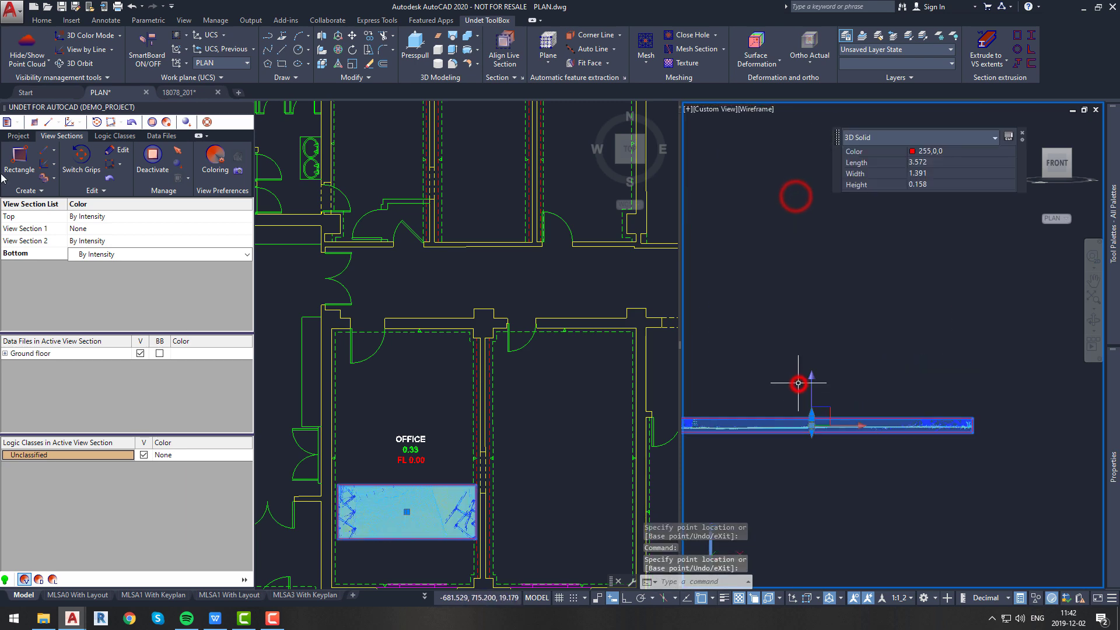
{"action": "right_click", "coordinate": [32, 253]}
{"action": "left_click", "coordinate": [37, 267]}
{"action": "left_click", "coordinate": [38, 267]}
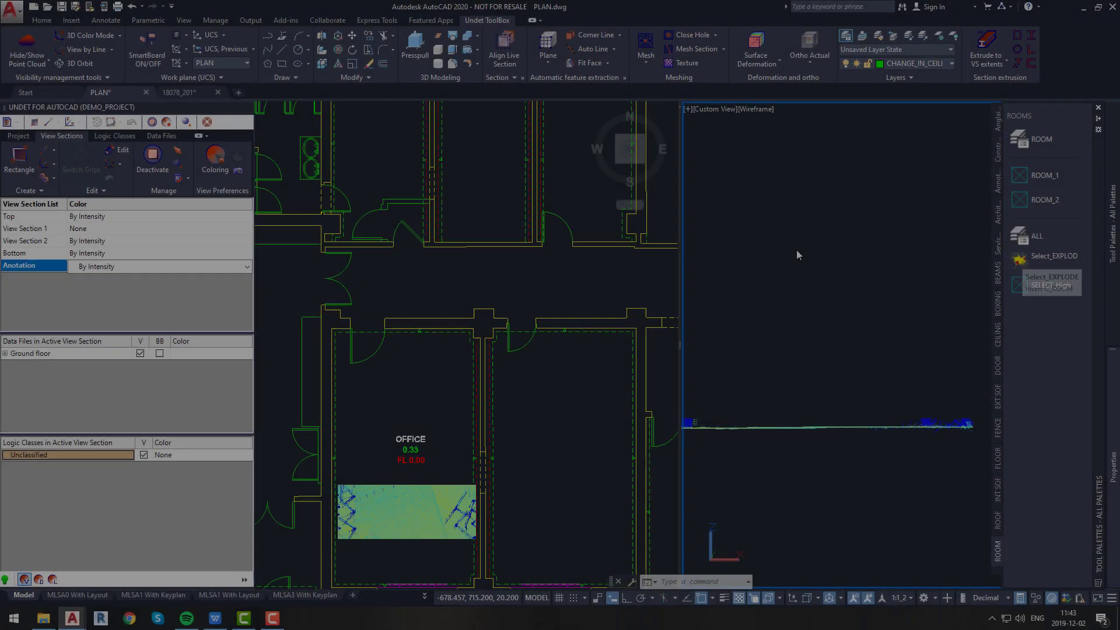
- With the Anotation section active, move the OFFICE annotation vertically in the side view
{"action": "left_click", "coordinate": [14, 267]}
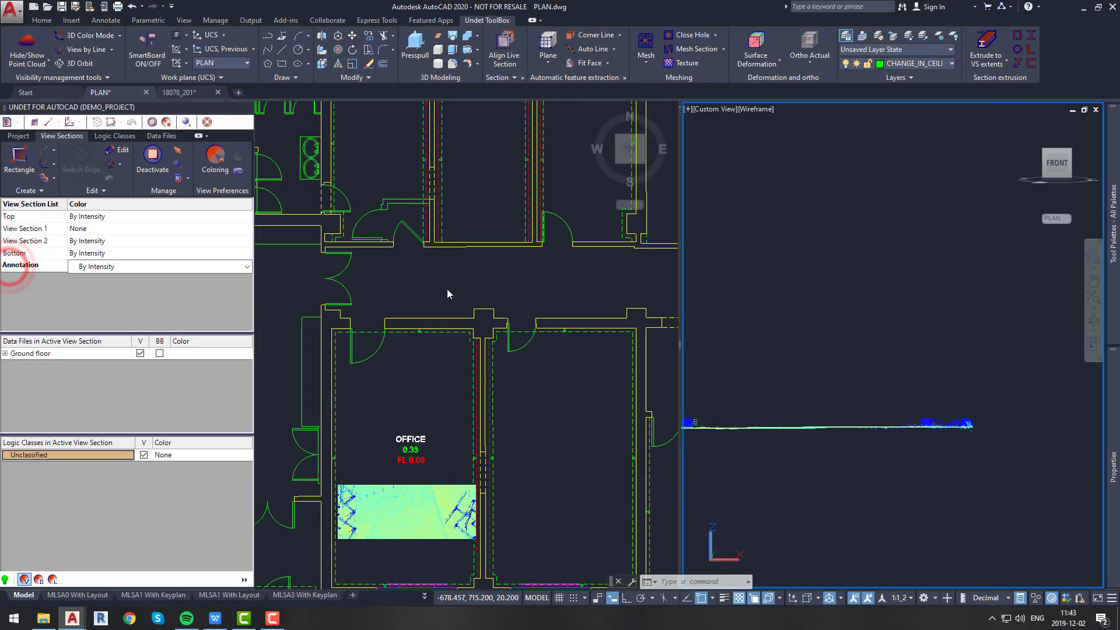
{"action": "left_click", "coordinate": [411, 450]}
{"action": "left_click", "coordinate": [862, 369]}
{"action": "left_click", "coordinate": [866, 470]}
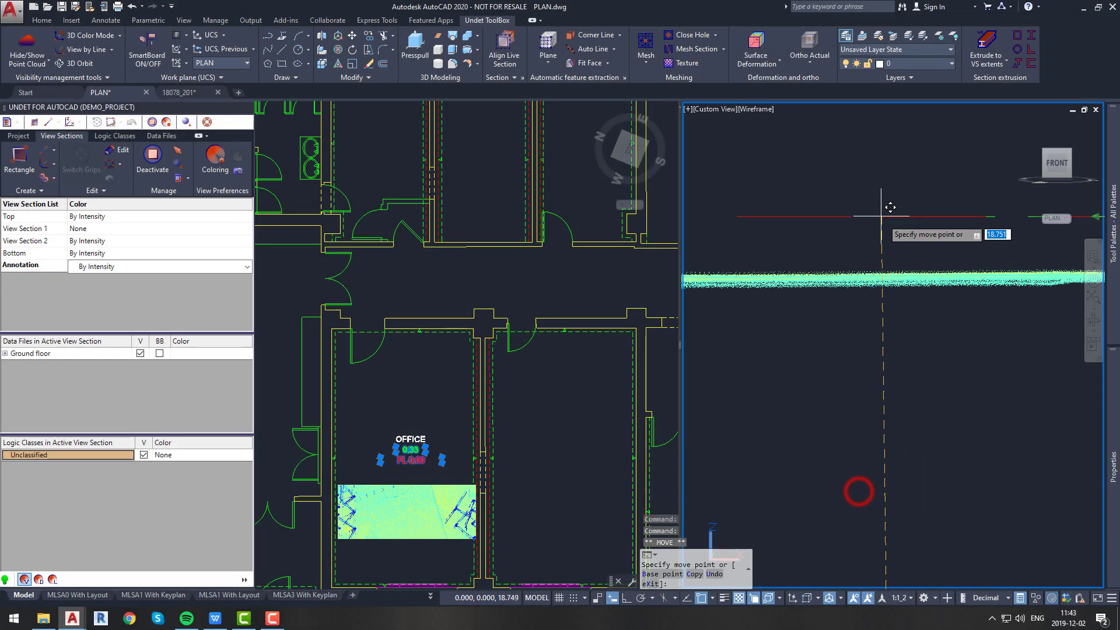
{"action": "scroll", "coordinate": [839, 269], "scroll_direction": "up", "scroll_amount": 2}
{"action": "left_click", "coordinate": [849, 274]}
{"action": "key", "text": "Escape"}
- Stretch the view section band up to include the walls and ceiling
{"action": "left_click", "coordinate": [840, 280]}
{"action": "left_click", "coordinate": [843, 204]}
{"action": "left_click", "coordinate": [843, 164]}
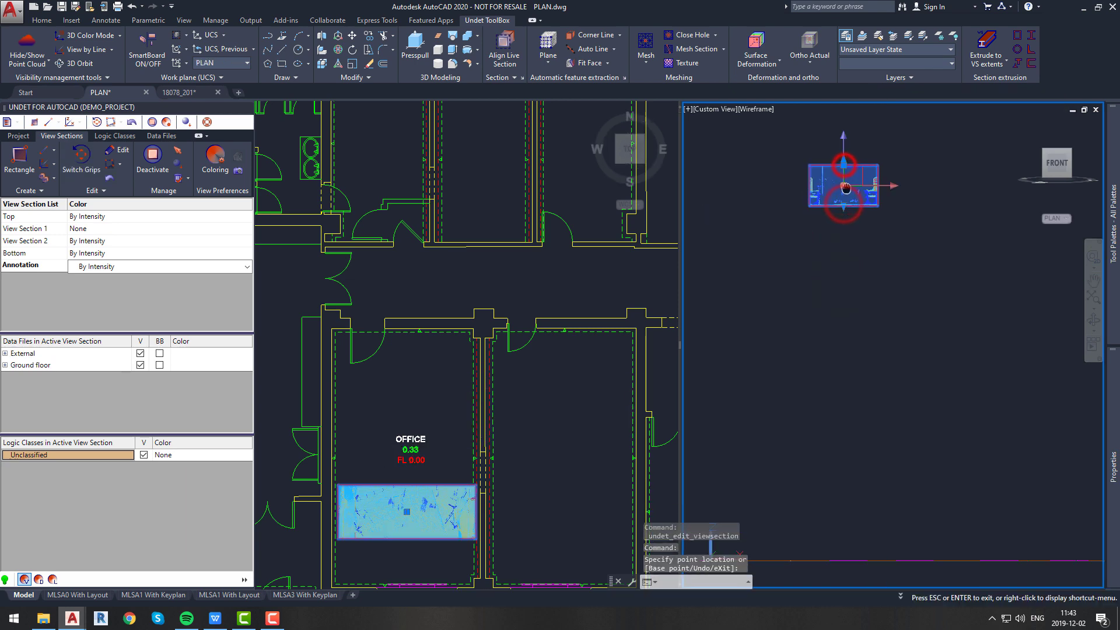
{"action": "scroll", "coordinate": [843, 175], "scroll_direction": "up", "scroll_amount": 3}
{"action": "scroll", "coordinate": [834, 175], "scroll_direction": "down", "scroll_amount": 3}
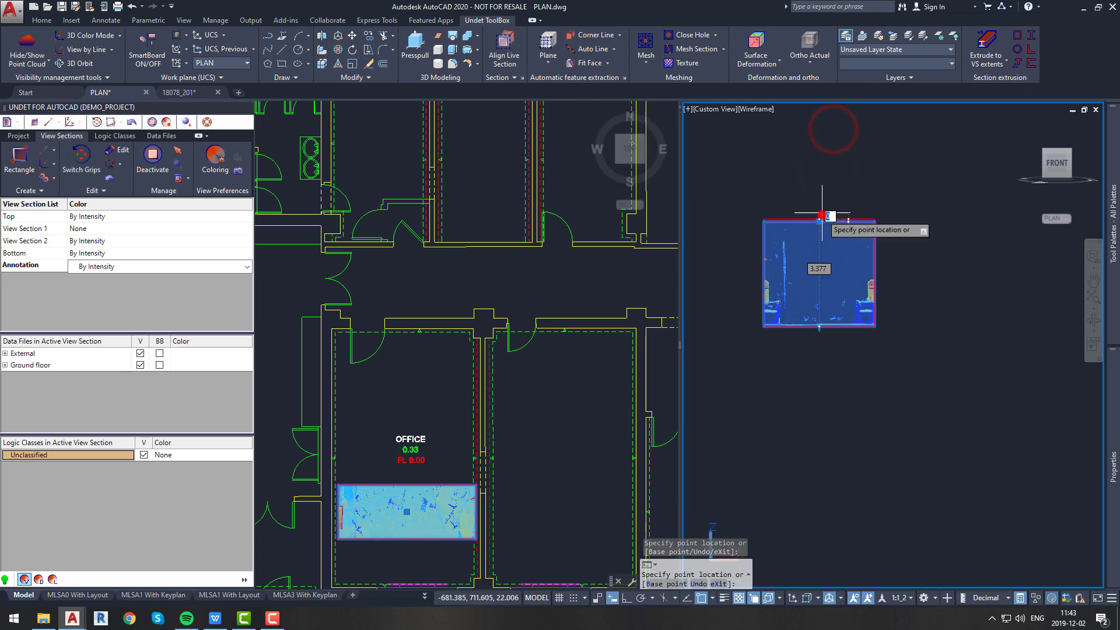
{"action": "left_click", "coordinate": [828, 192]}
{"action": "key", "text": "Escape"}
- Save the drawing and check the OFFICE label reads 3.56 and FL 18.69
{"action": "left_click", "coordinate": [439, 459]}
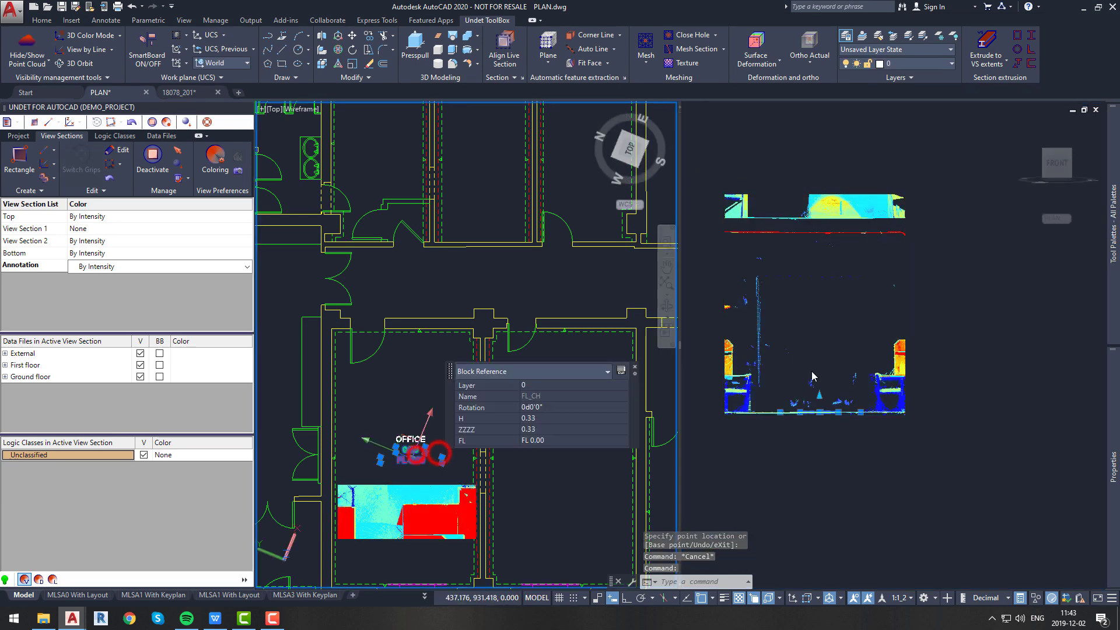
{"action": "key", "text": "Escape"}
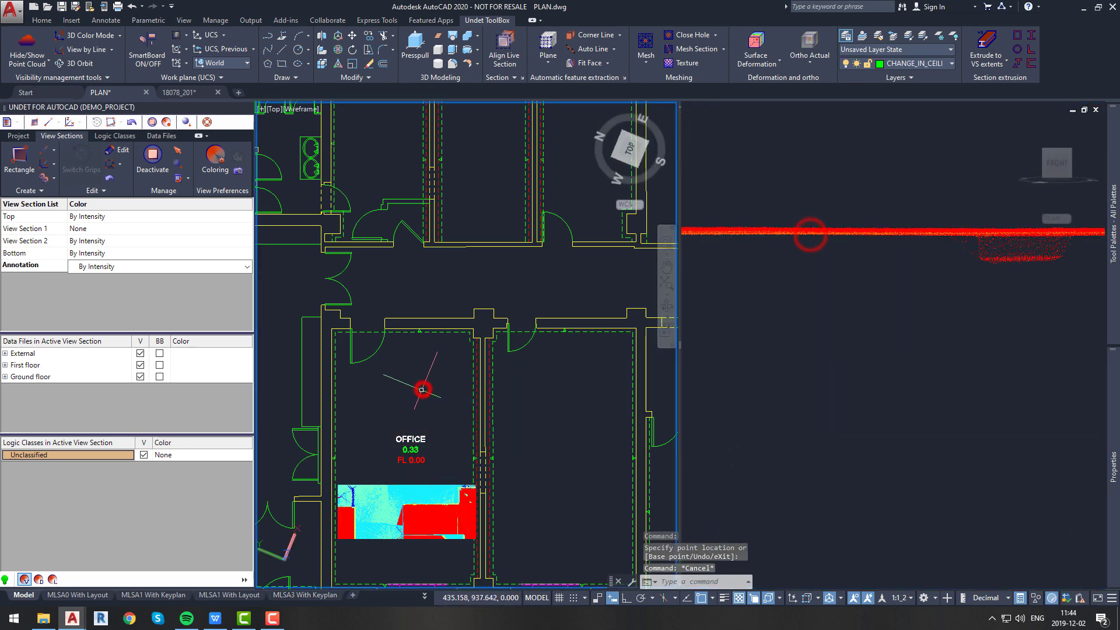
{"action": "key", "text": "ctrl+s"}
{"action": "left_click", "coordinate": [851, 364]}
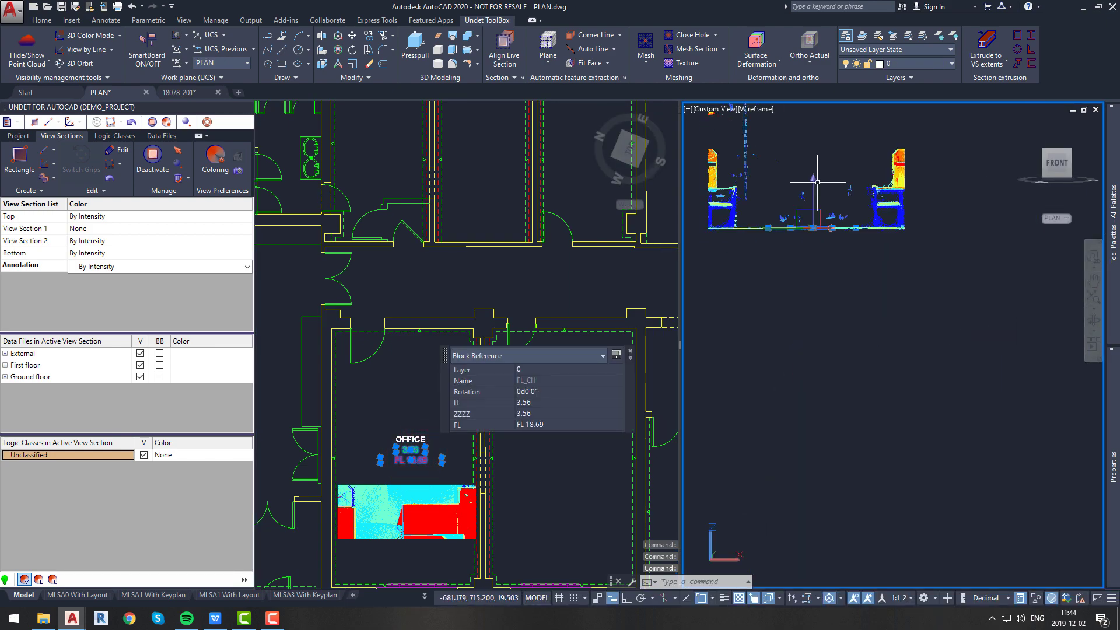
- Copy the OFFICE room label into another office with COPY
{"action": "key", "text": "Escape"}
{"action": "key", "text": "Escape"}
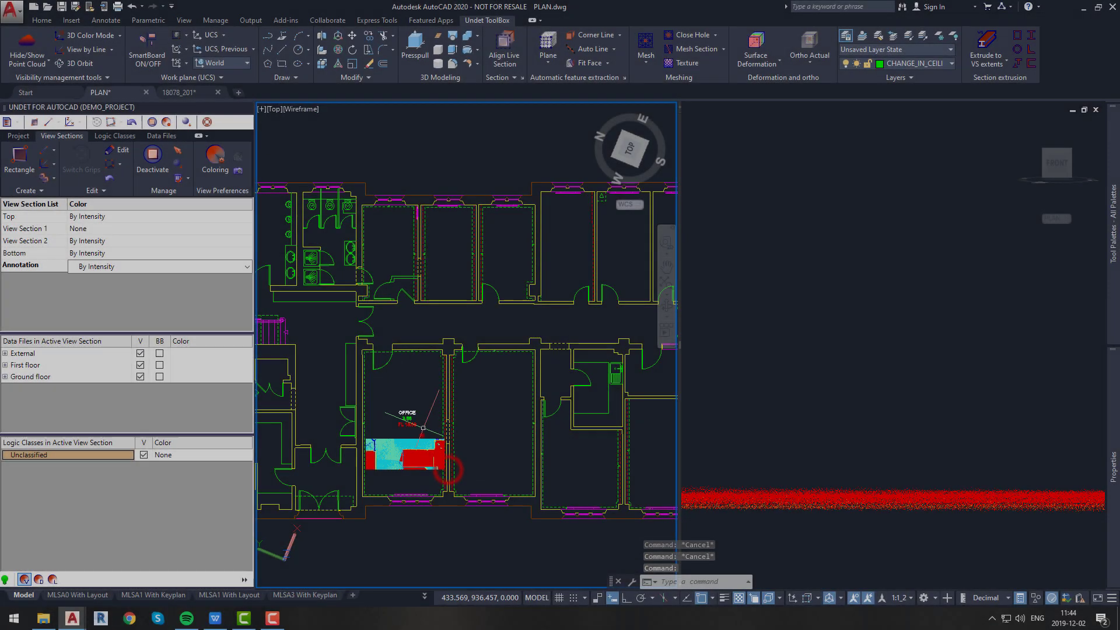
{"action": "type", "text": "co"}
{"action": "key", "text": "Return"}
{"action": "scroll", "coordinate": [412, 327], "scroll_direction": "up", "scroll_amount": 3}
{"action": "left_click", "coordinate": [412, 338]}
- Insert a soffit-height label from the annotation palette into the office, reposition it, and hide the point cloud
{"action": "scroll", "coordinate": [400, 411], "scroll_direction": "down", "scroll_amount": 3}
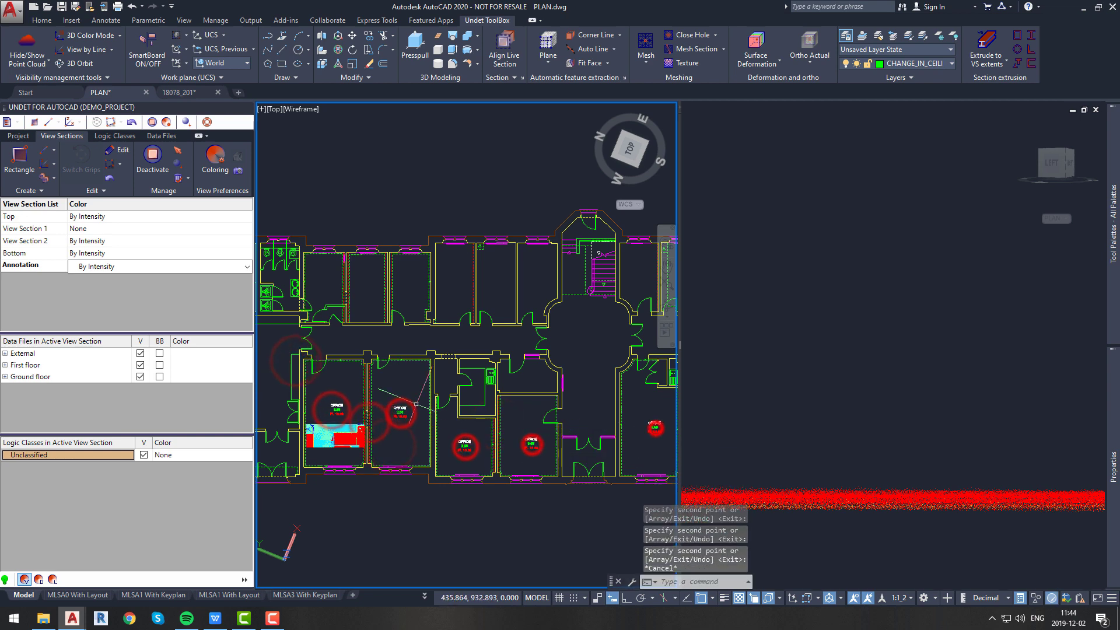
{"action": "scroll", "coordinate": [401, 412], "scroll_direction": "down", "scroll_amount": 2}
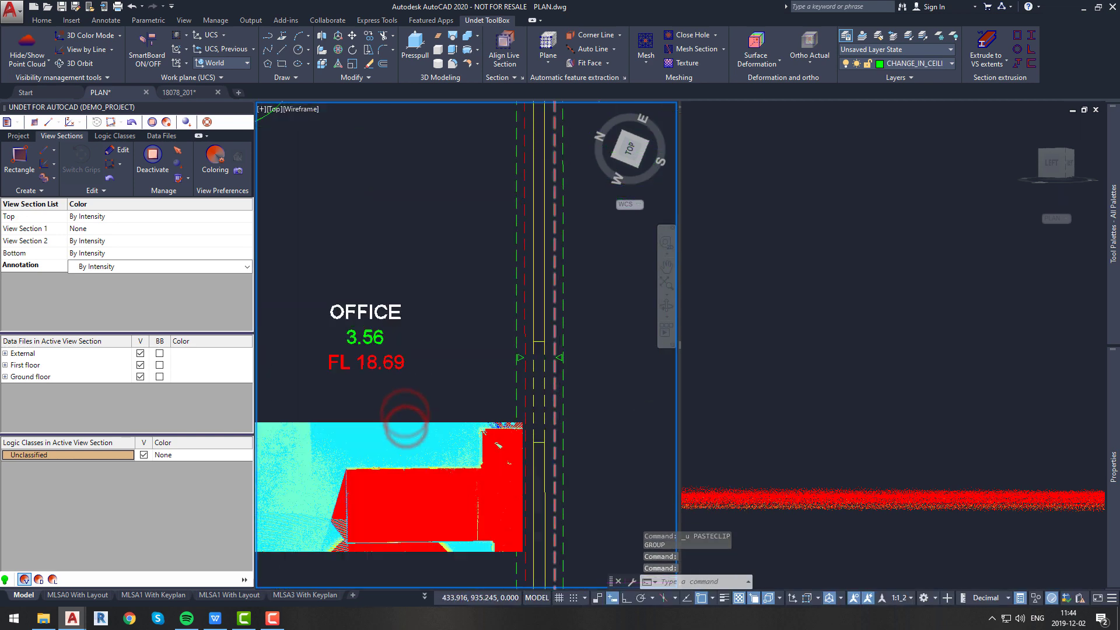
{"action": "left_click", "coordinate": [995, 570]}
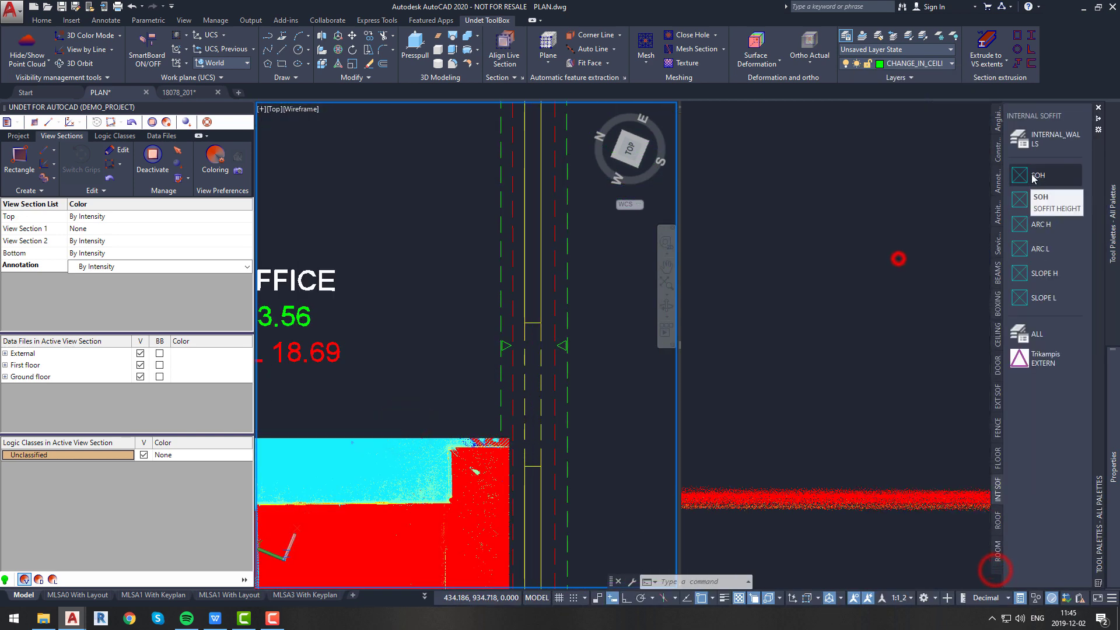
{"action": "left_click", "coordinate": [1033, 178]}
{"action": "left_click", "coordinate": [543, 458]}
{"action": "left_click", "coordinate": [841, 368]}
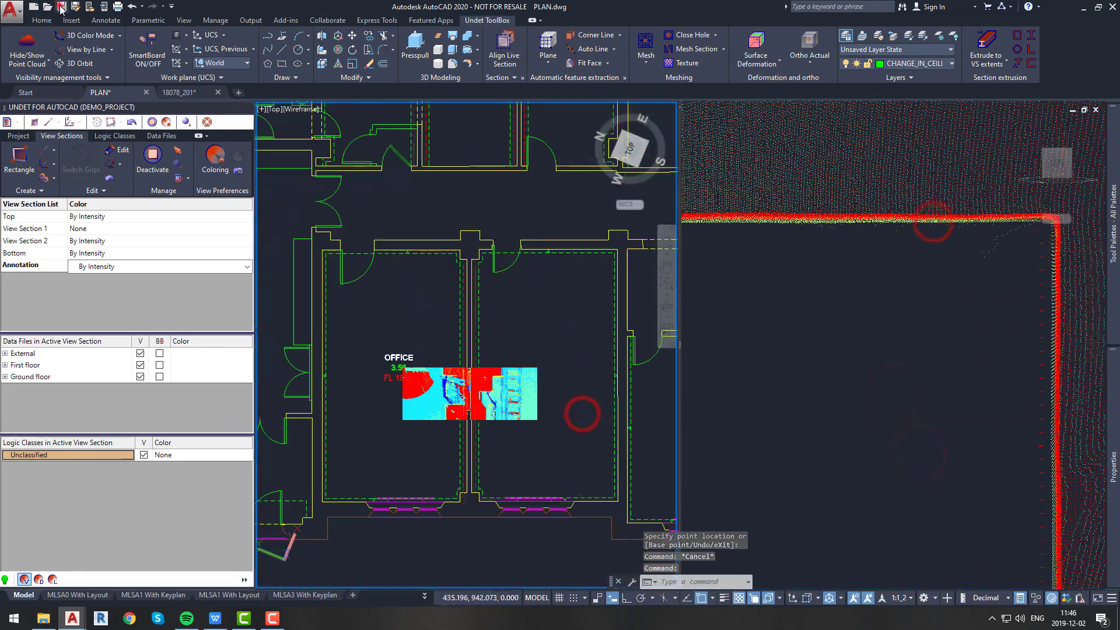
{"action": "left_click", "coordinate": [28, 42]}
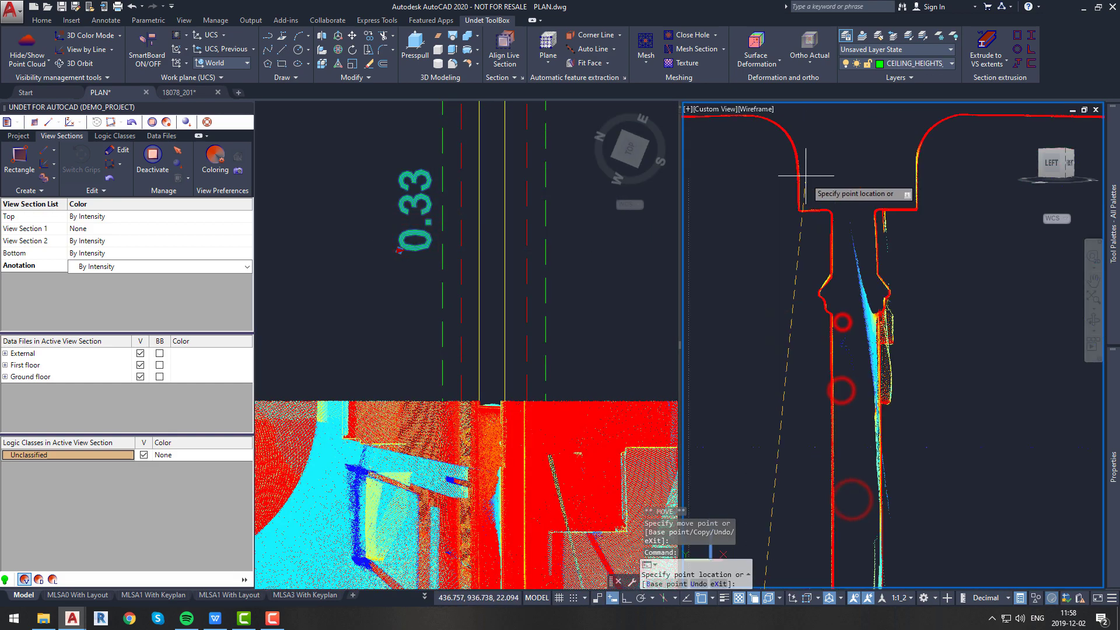
{"action": "scroll", "coordinate": [805, 175], "scroll_direction": "up", "scroll_amount": 5}
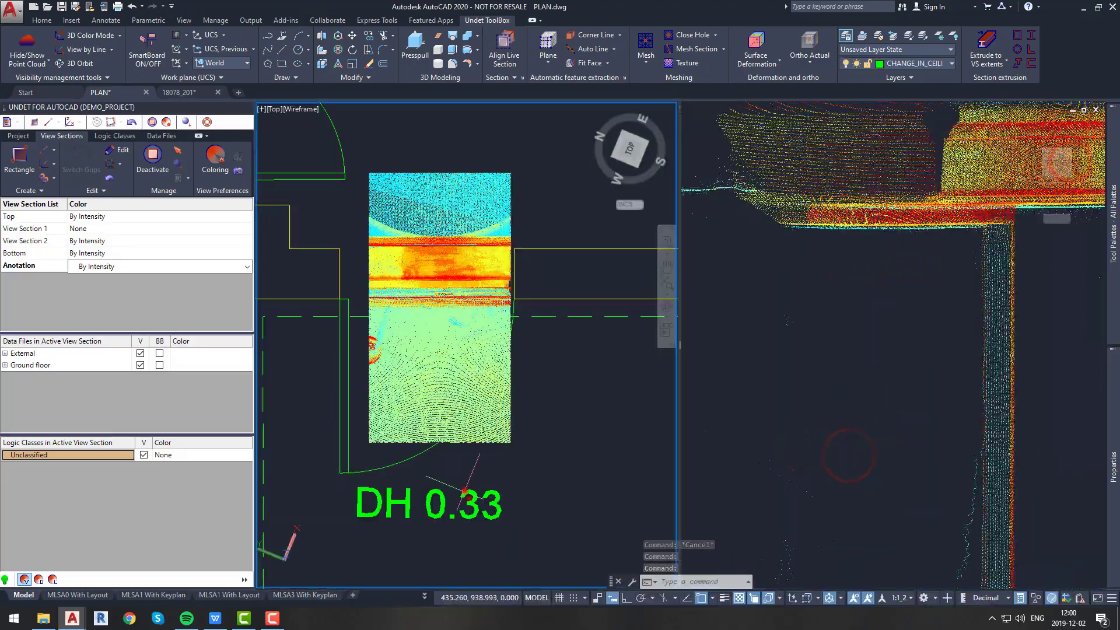
- Insert the F-C 0.33 / C-H 0.66 label from the WINDOWS palette at the office's bottom window
{"action": "left_click", "coordinate": [637, 206]}
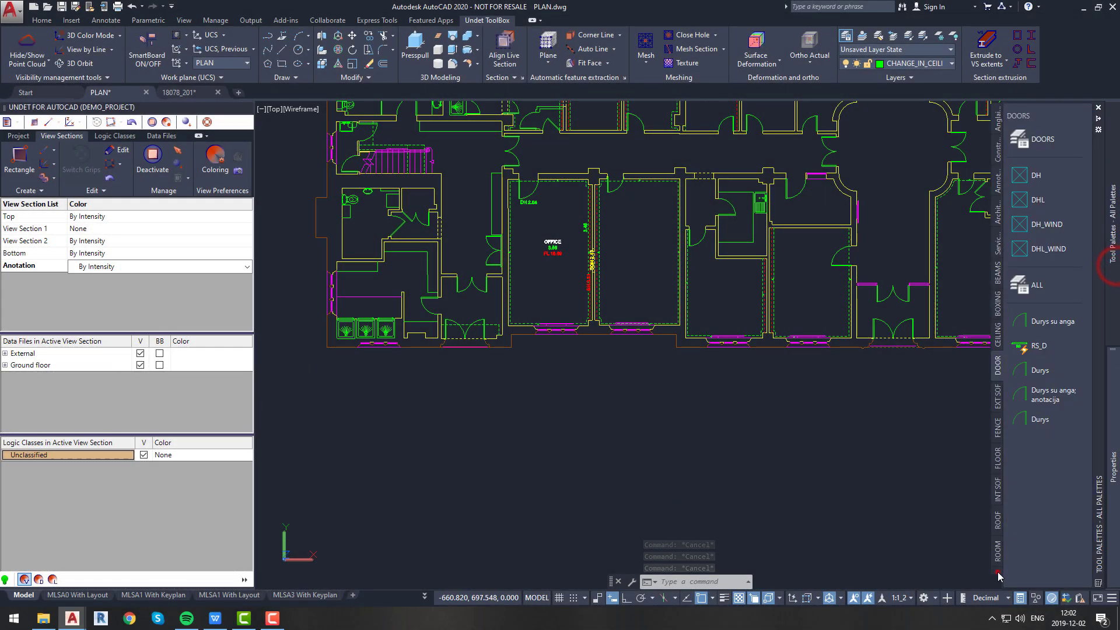
{"action": "left_click", "coordinate": [998, 575]}
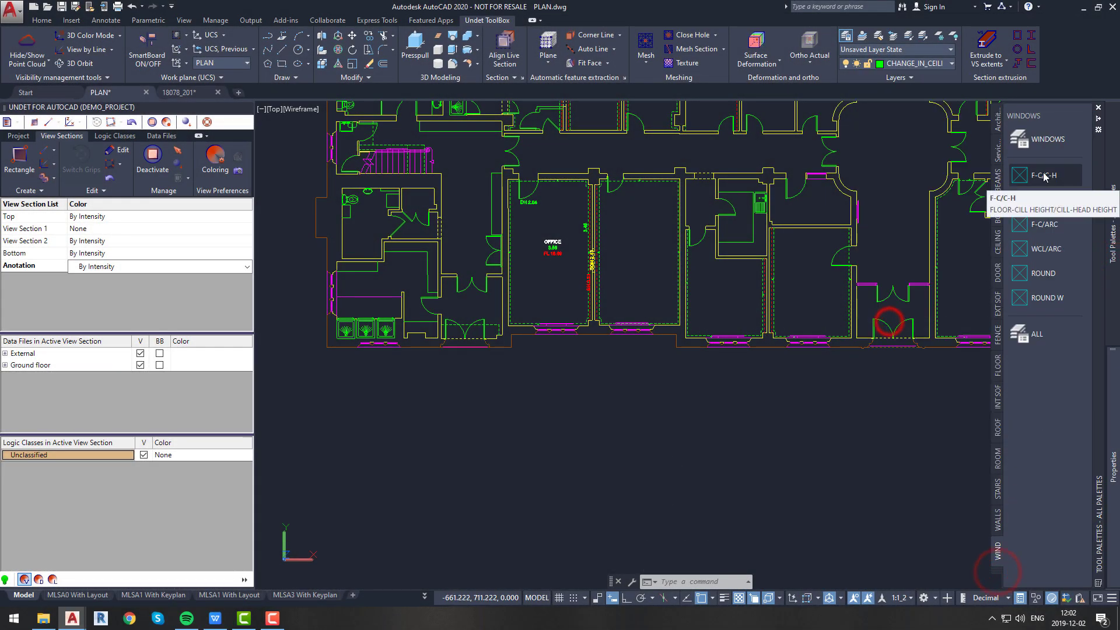
{"action": "scroll", "coordinate": [510, 221], "scroll_direction": "up", "scroll_amount": 6}
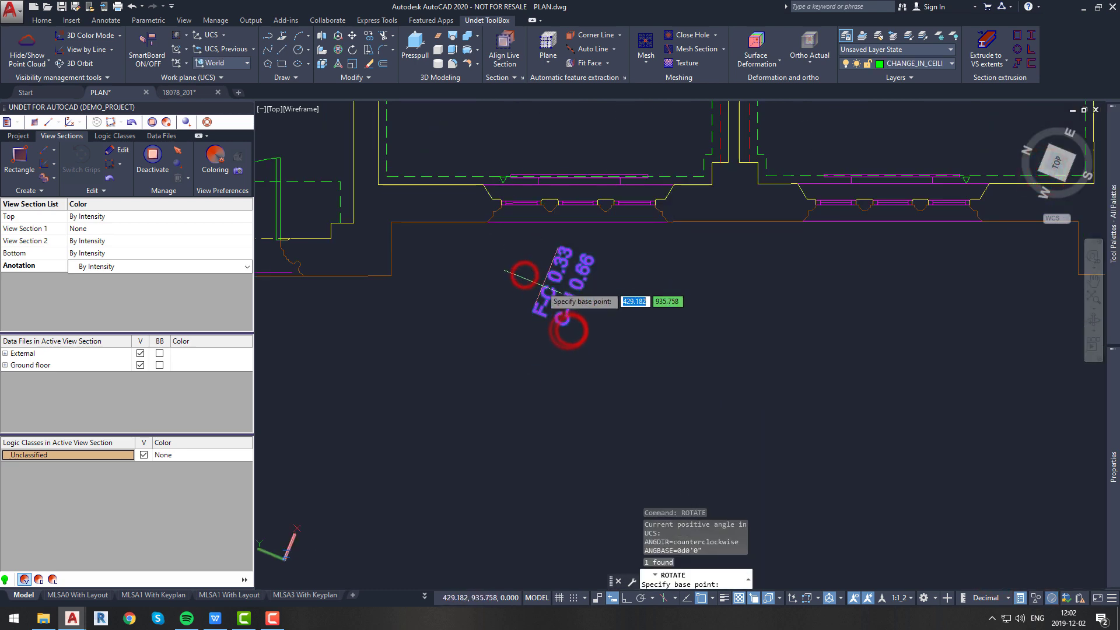
{"action": "scroll", "coordinate": [673, 286], "scroll_direction": "down", "scroll_amount": 8}
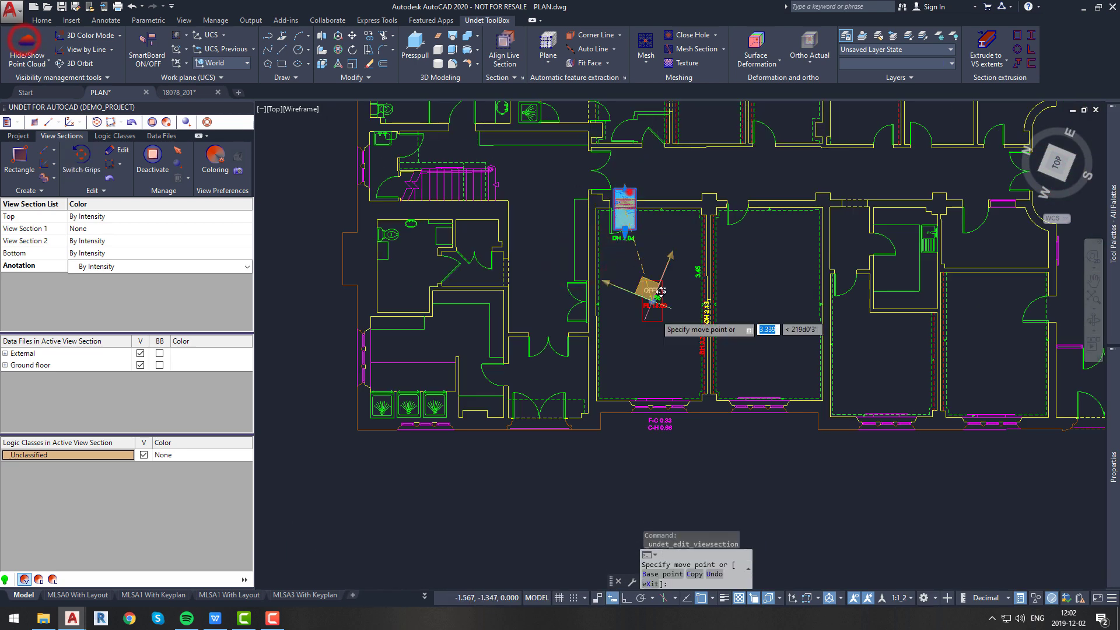
{"action": "key", "text": "Escape"}
{"action": "scroll", "coordinate": [661, 304], "scroll_direction": "up", "scroll_amount": 5}
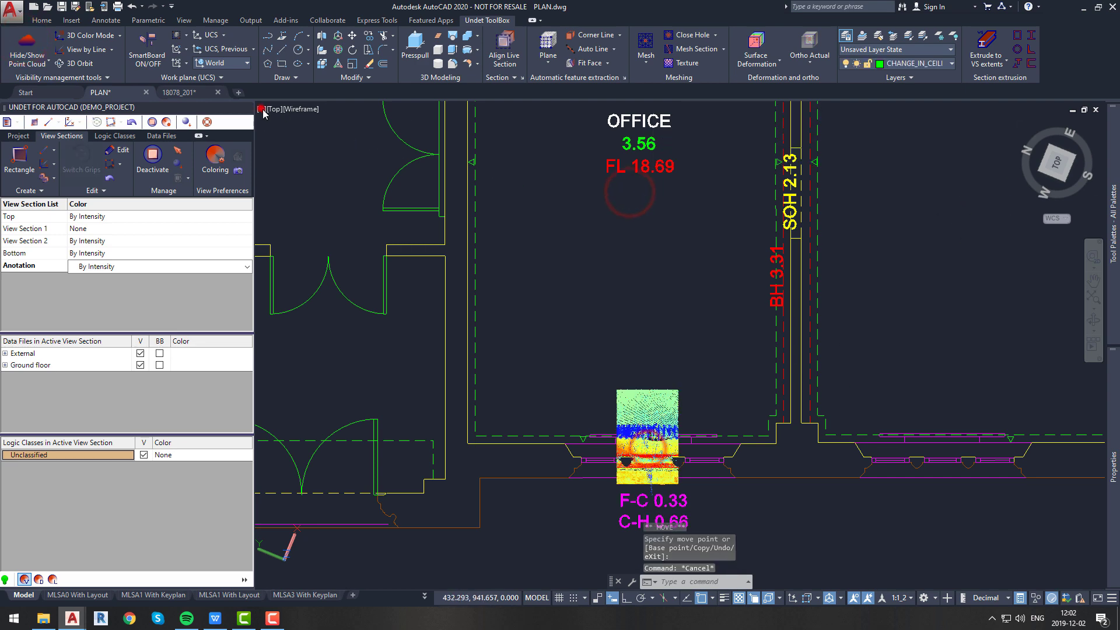
- Split the drawing into two vertical viewports and show the window in a FRONT view on the right
{"action": "left_click", "coordinate": [421, 162]}
{"action": "scroll", "coordinate": [804, 280], "scroll_direction": "up", "scroll_amount": 10}
{"action": "left_click", "coordinate": [897, 269]}
{"action": "left_click", "coordinate": [897, 174]}
{"action": "left_click", "coordinate": [1057, 154]}
{"action": "key", "text": "Escape"}
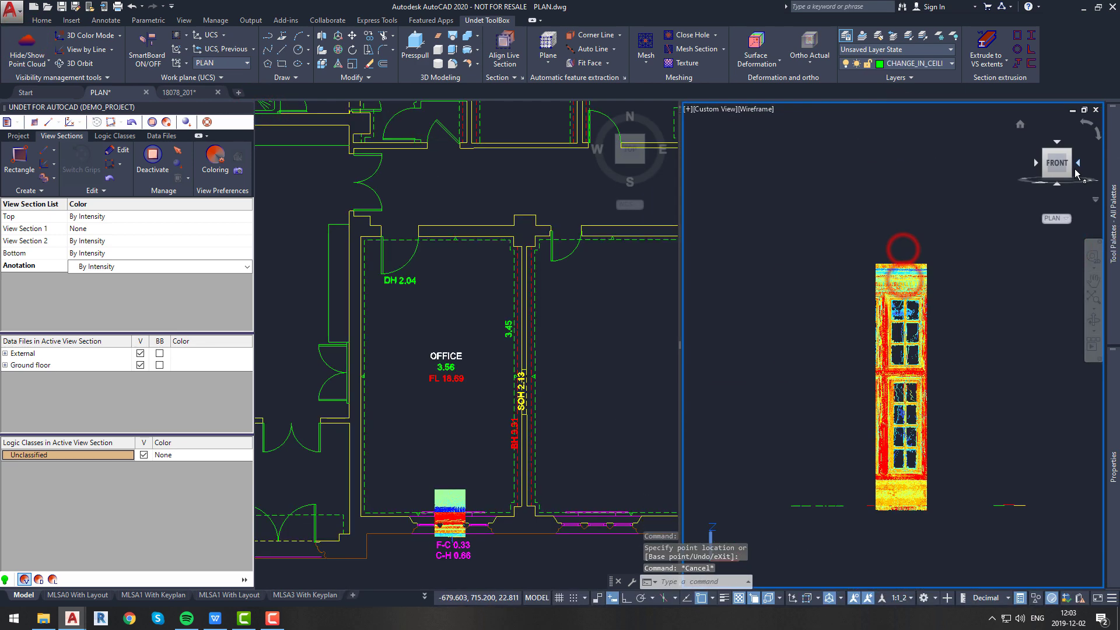
{"action": "left_click", "coordinate": [464, 549]}
{"action": "middle_click_drag", "start_coordinate": [799, 499], "coordinate": [840, 495]}
{"action": "scroll", "coordinate": [838, 512], "scroll_direction": "up", "scroll_amount": 5}
{"action": "scroll", "coordinate": [870, 442], "scroll_direction": "down", "scroll_amount": 4}
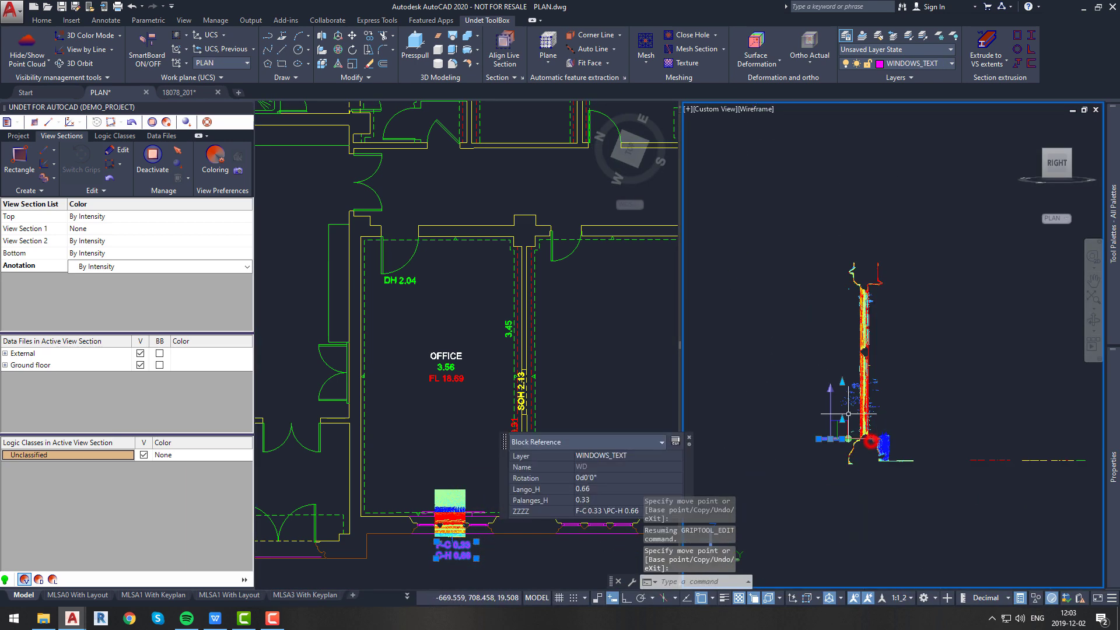
{"action": "scroll", "coordinate": [854, 431], "scroll_direction": "up", "scroll_amount": 3}
{"action": "key", "text": "Escape"}
- Move the window label into place on the plan and center the elevation view on the window
{"action": "left_click", "coordinate": [289, 545]}
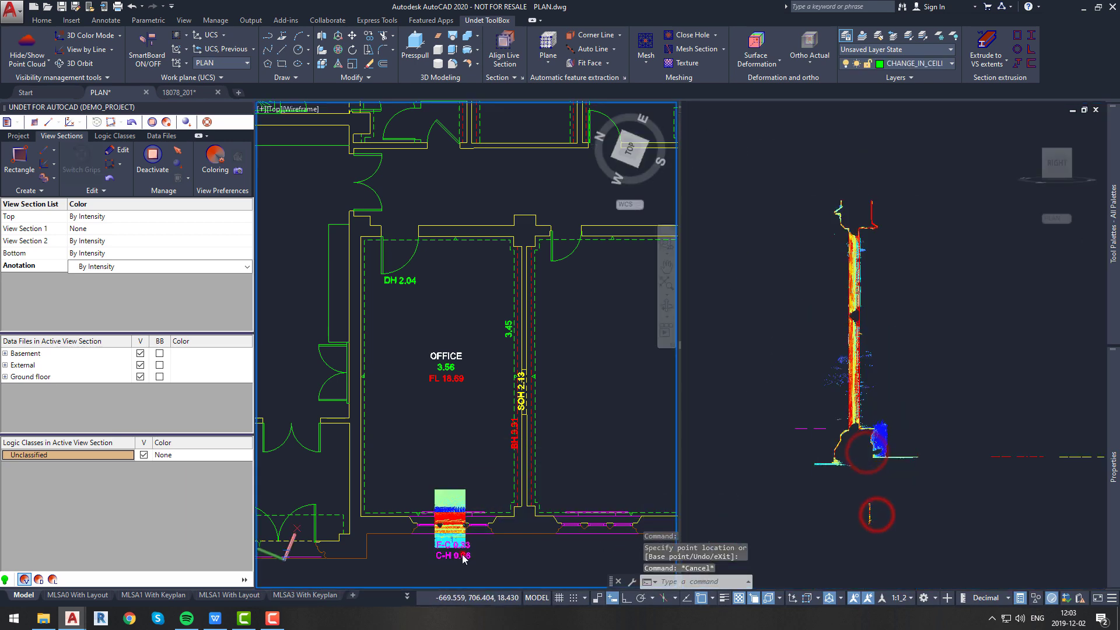
{"action": "left_click", "coordinate": [792, 395]}
{"action": "key", "text": "space"}
{"action": "scroll", "coordinate": [811, 464], "scroll_direction": "up", "scroll_amount": 2}
{"action": "scroll", "coordinate": [828, 467], "scroll_direction": "up", "scroll_amount": 3}
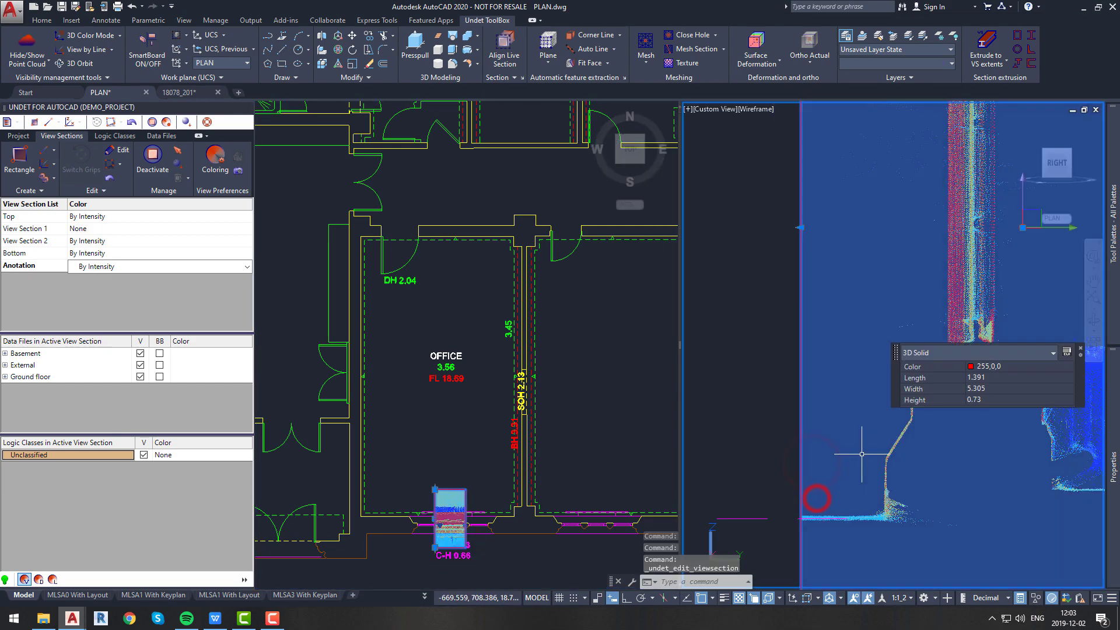
{"action": "scroll", "coordinate": [855, 387], "scroll_direction": "down", "scroll_amount": 4}
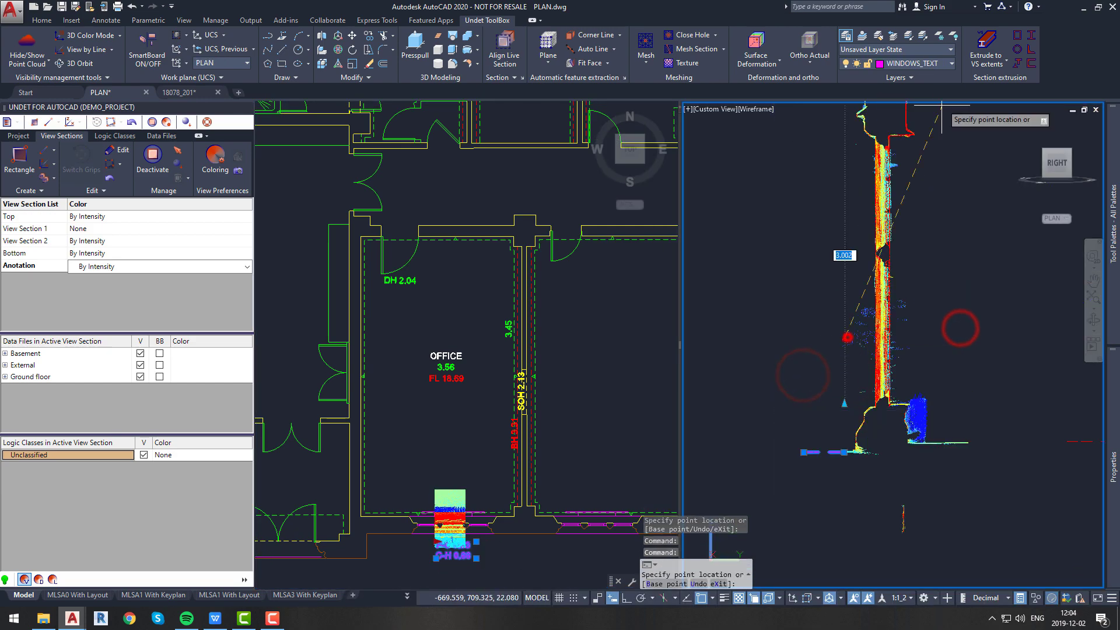
{"action": "scroll", "coordinate": [905, 117], "scroll_direction": "up", "scroll_amount": 4}
{"action": "middle_click_drag", "start_coordinate": [906, 117], "coordinate": [892, 185]}
{"action": "key", "text": "Escape"}
{"action": "key", "text": "Escape"}
{"action": "left_click", "coordinate": [278, 142]}
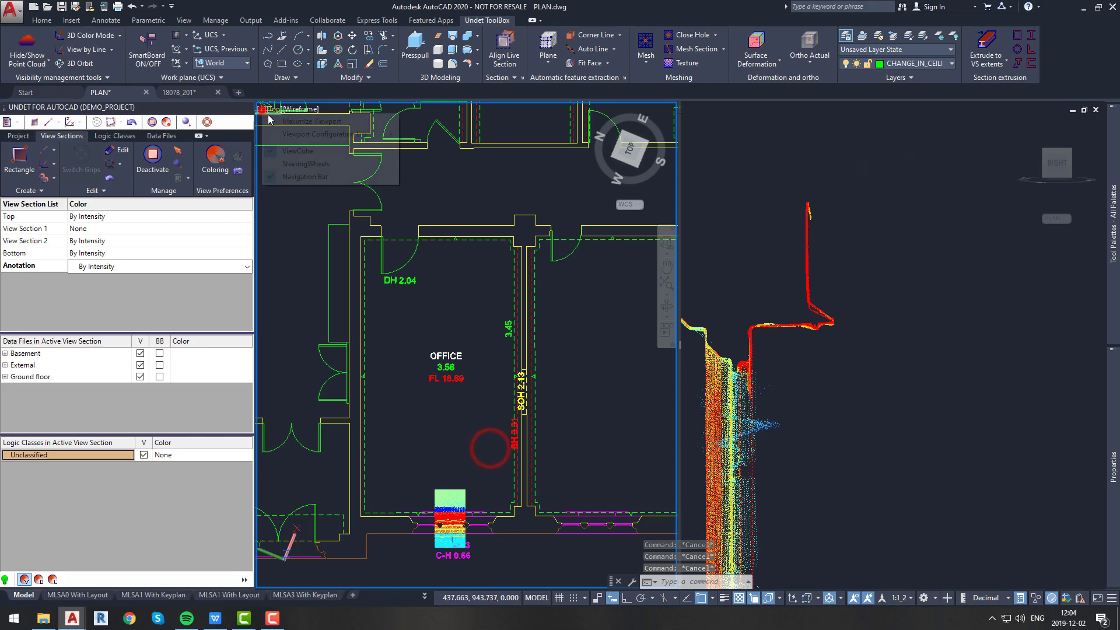
- Maximize the plan view and pan across the labelled offices, hall and stair to the Kitchen/Entryway area
{"action": "left_click", "coordinate": [311, 120]}
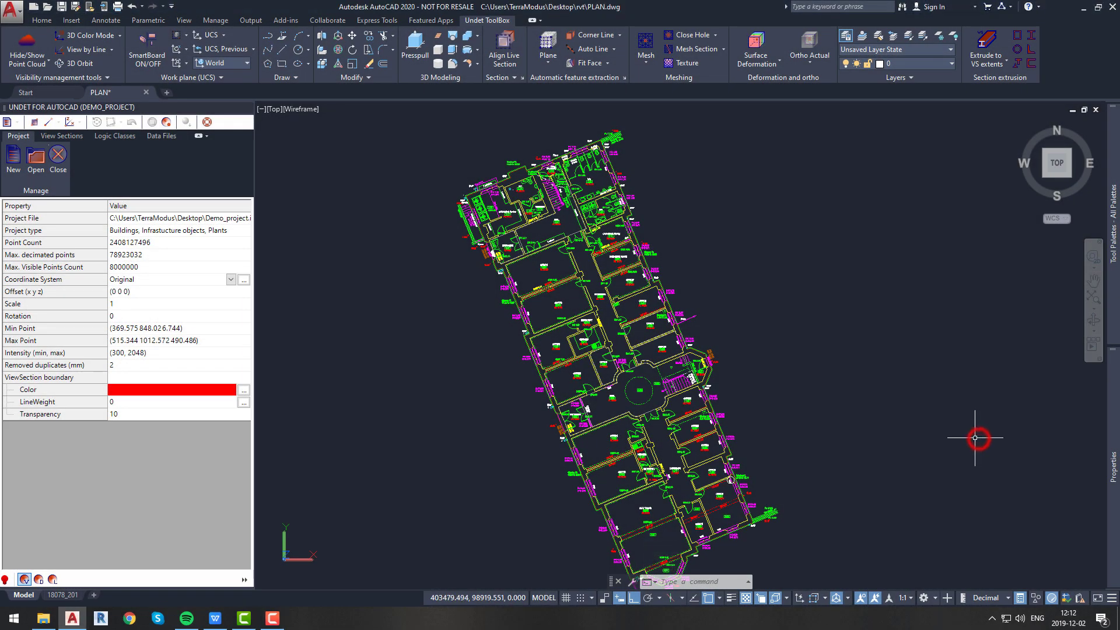
{"action": "scroll", "coordinate": [974, 440], "scroll_direction": "up", "scroll_amount": 3}
{"action": "scroll", "coordinate": [708, 397], "scroll_direction": "up", "scroll_amount": 4}
{"action": "scroll", "coordinate": [708, 397], "scroll_direction": "down", "scroll_amount": 5}
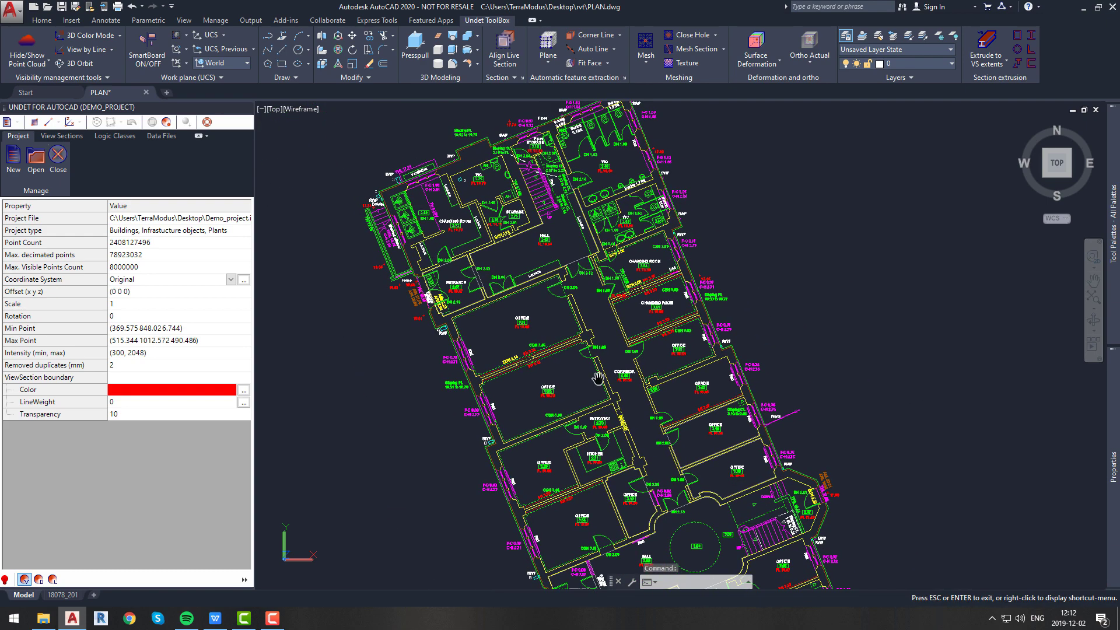
{"action": "scroll", "coordinate": [381, 173], "scroll_direction": "up", "scroll_amount": 5}
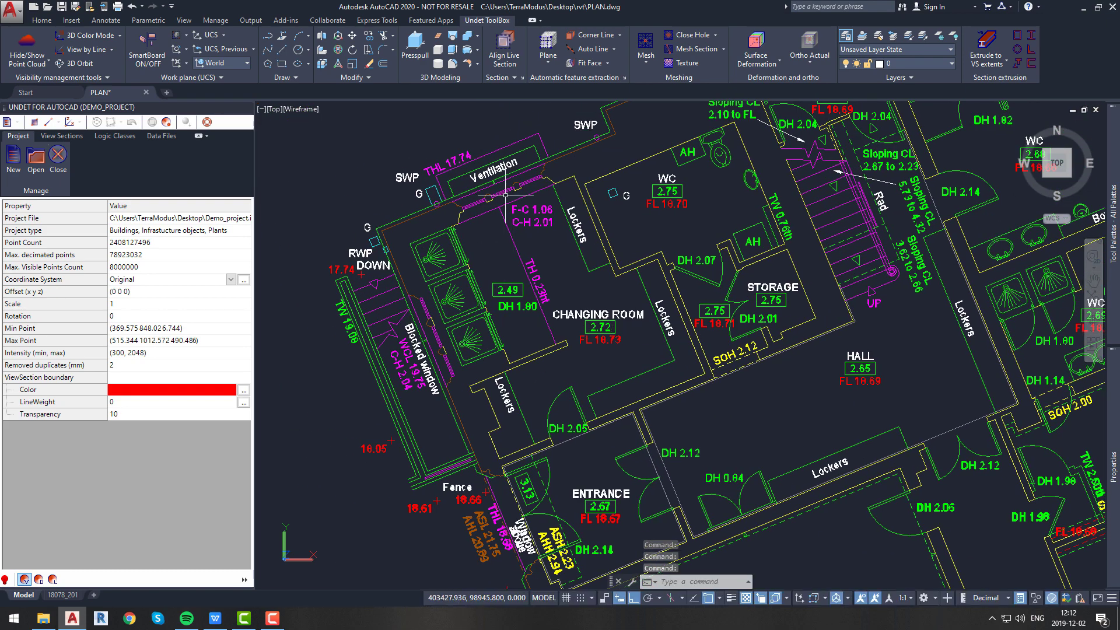
{"action": "scroll", "coordinate": [553, 315], "scroll_direction": "down", "scroll_amount": 2}
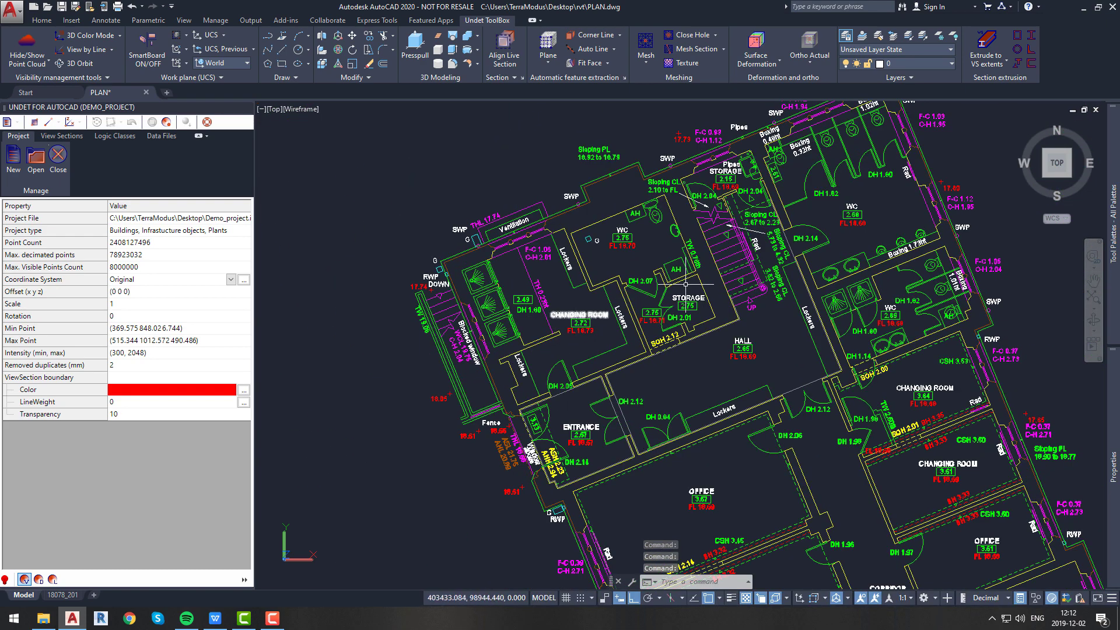
{"action": "middle_click_drag", "start_coordinate": [688, 283], "coordinate": [556, 271]}
{"action": "middle_click_drag", "start_coordinate": [568, 476], "coordinate": [569, 285]}
{"action": "middle_click_drag", "start_coordinate": [636, 459], "coordinate": [578, 311]}
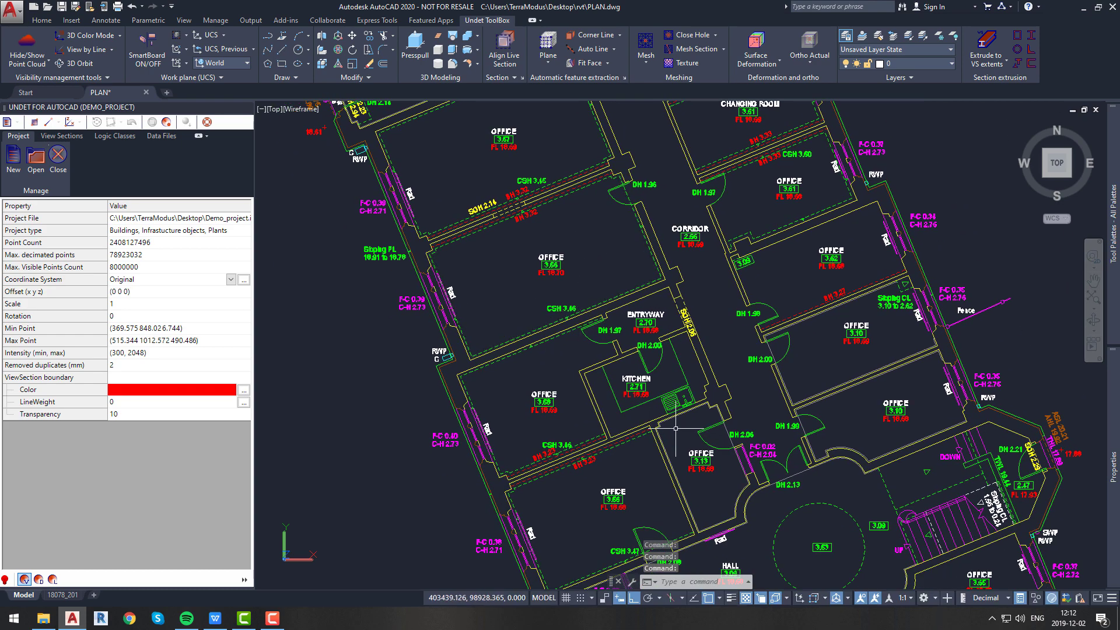
{"action": "scroll", "coordinate": [675, 428], "scroll_direction": "down", "scroll_amount": 2}
{"action": "middle_click_drag", "start_coordinate": [675, 466], "coordinate": [670, 274]}
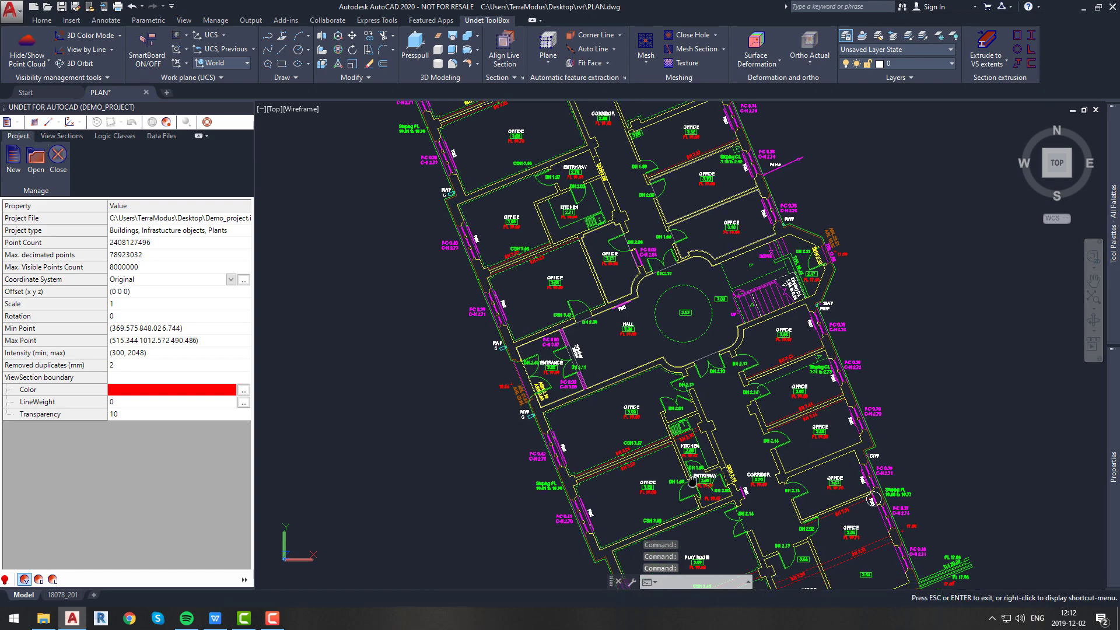
{"action": "scroll", "coordinate": [675, 462], "scroll_direction": "up", "scroll_amount": 4}
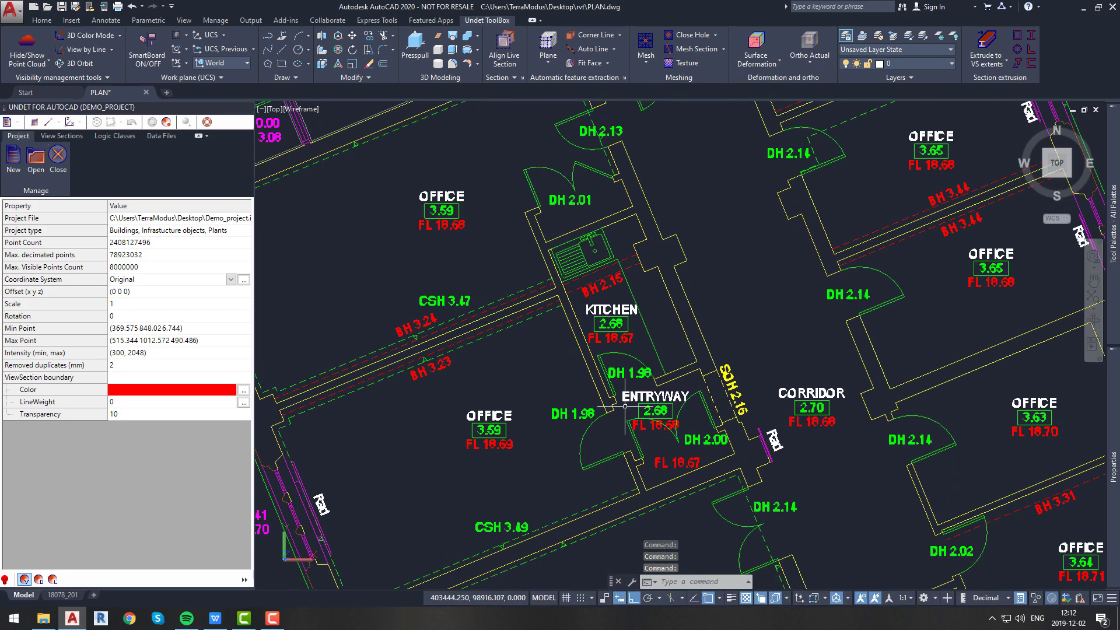